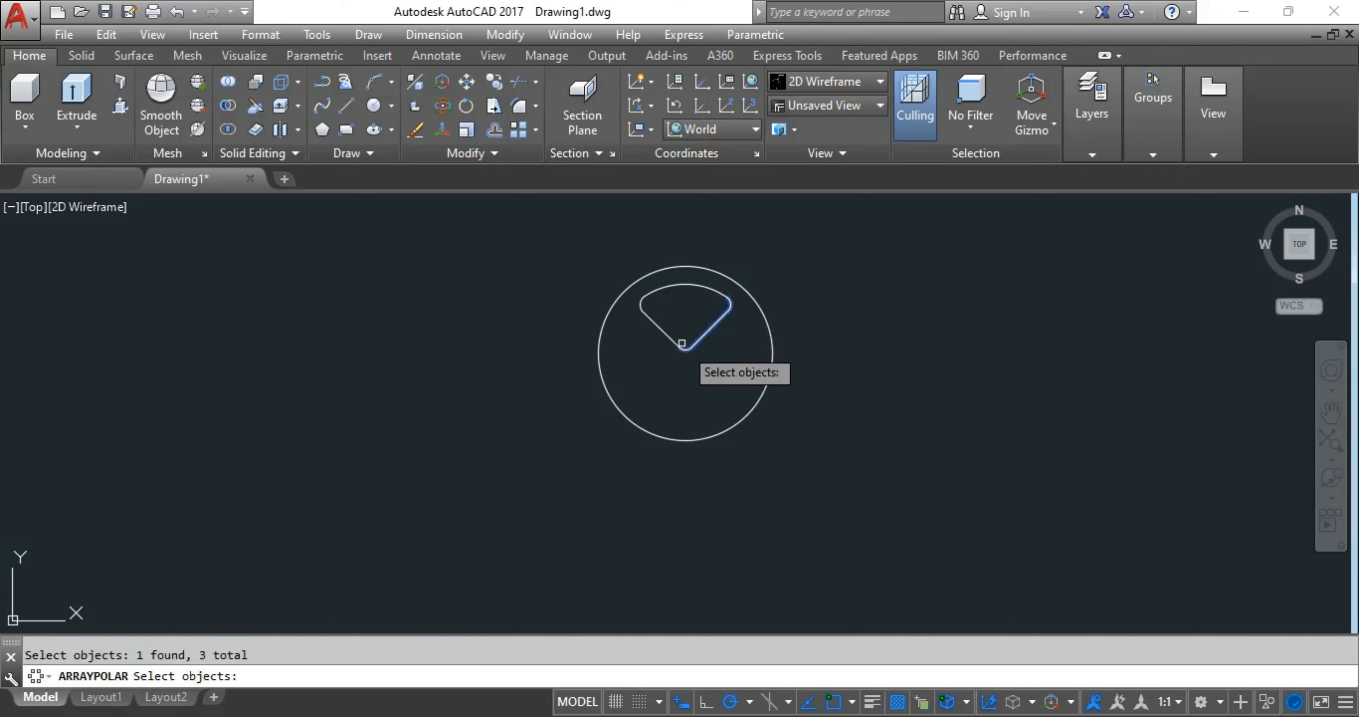
# Step: Create a polar array of the rounded sector outline about the large circle's center with 3 items
pyautogui.click(664, 334)
pyautogui.click(642, 304)
pyautogui.click(658, 290)
pyautogui.press('Return')
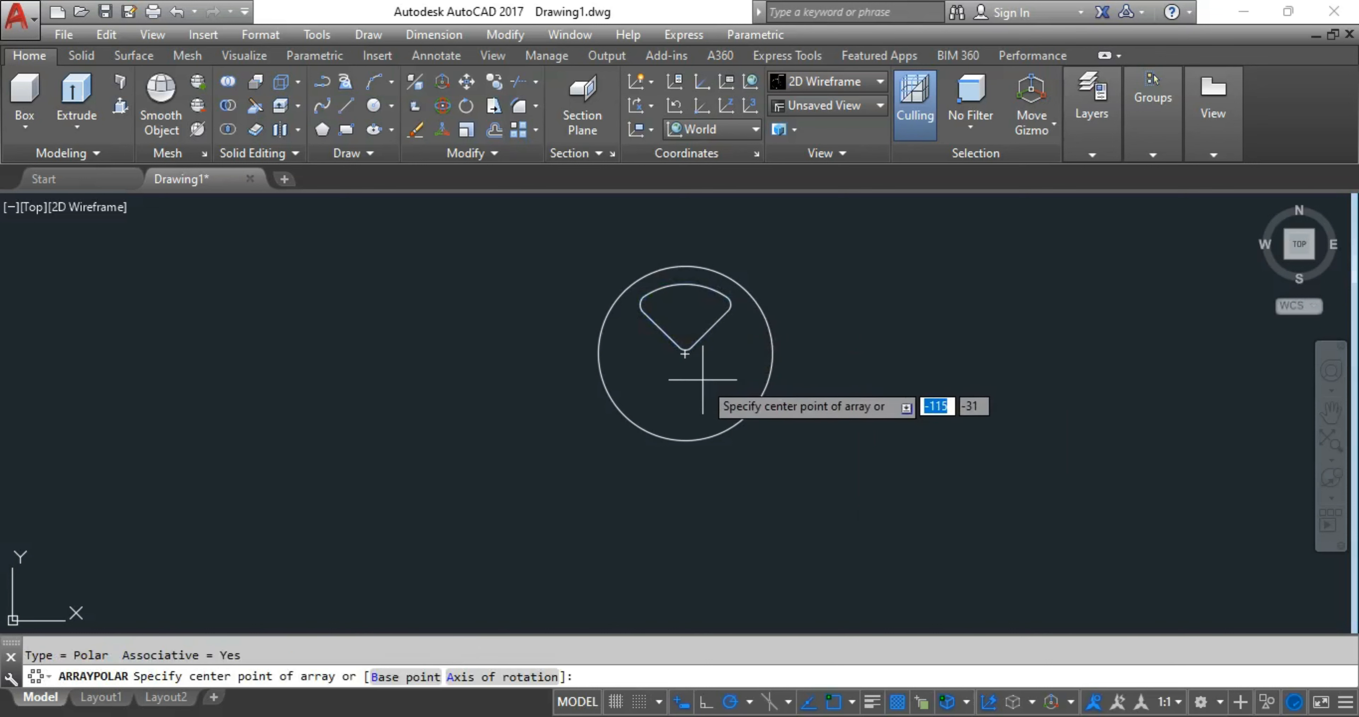
pyautogui.click(685, 354)
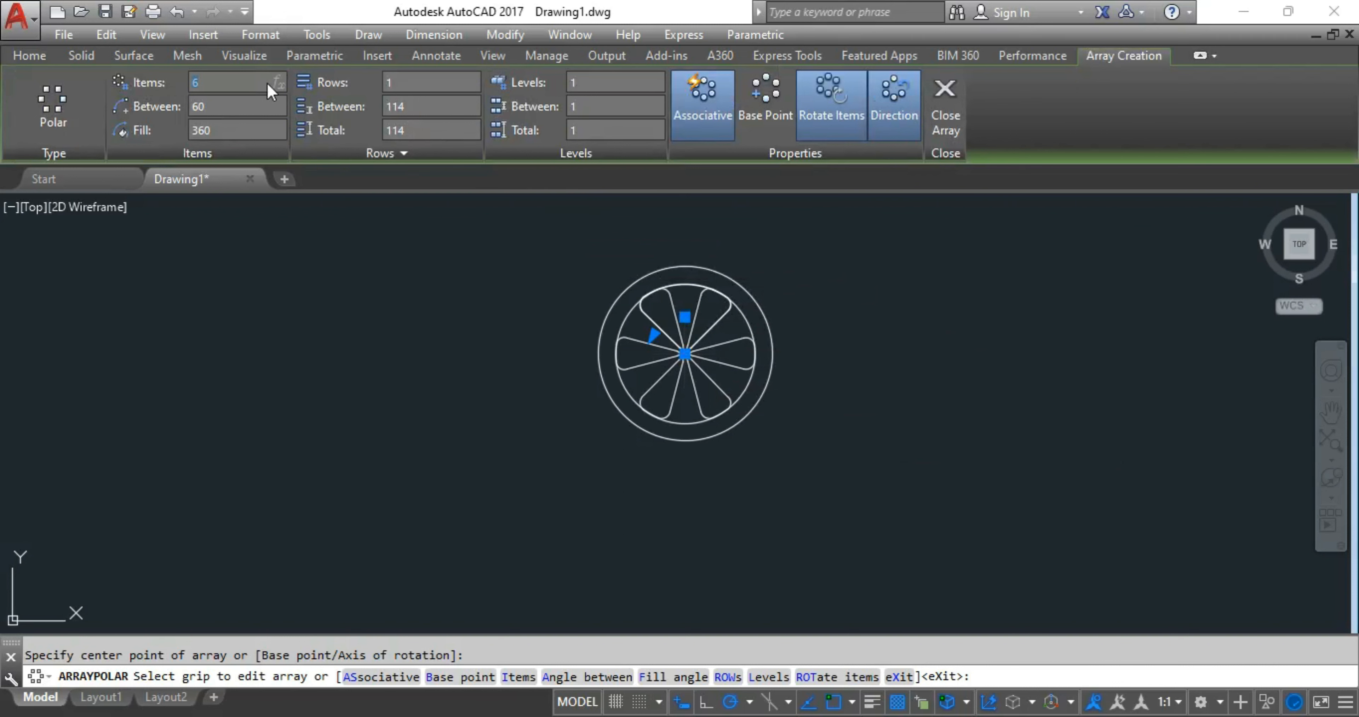
pyautogui.press('Return')
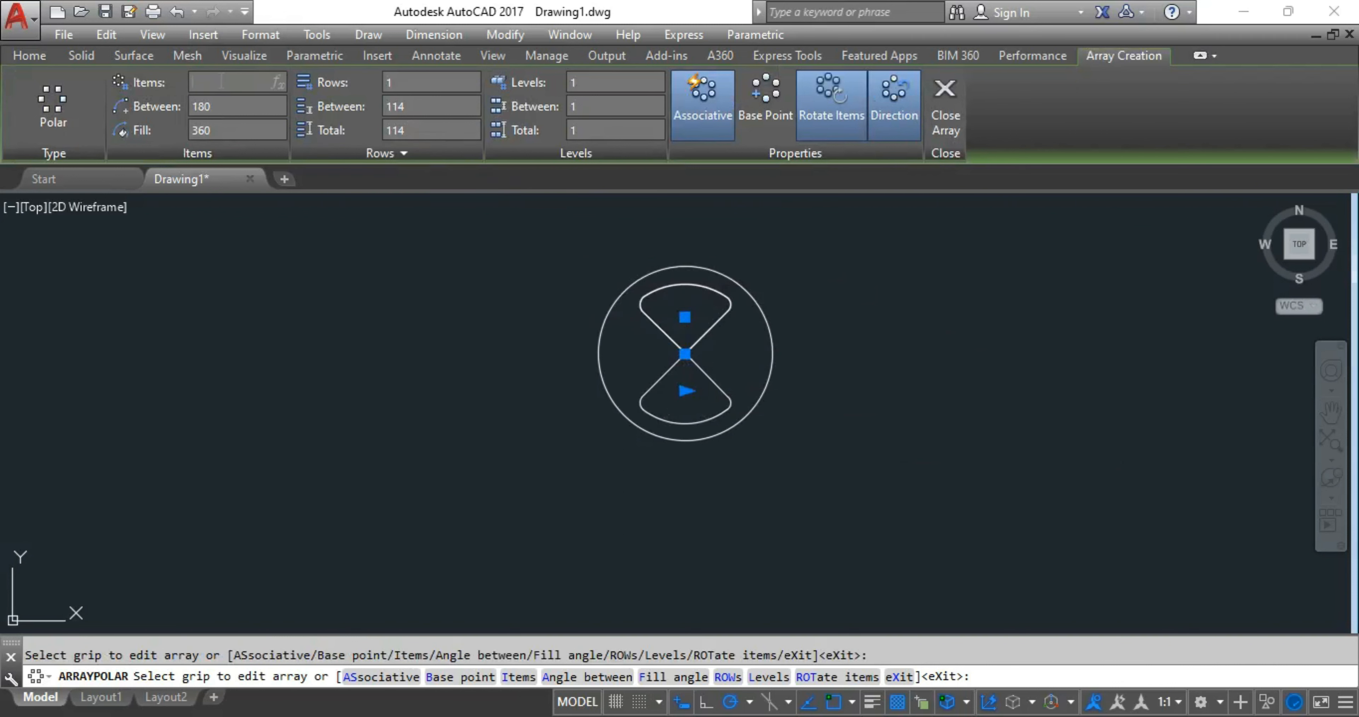
pyautogui.write('3')
pyautogui.press('Return')
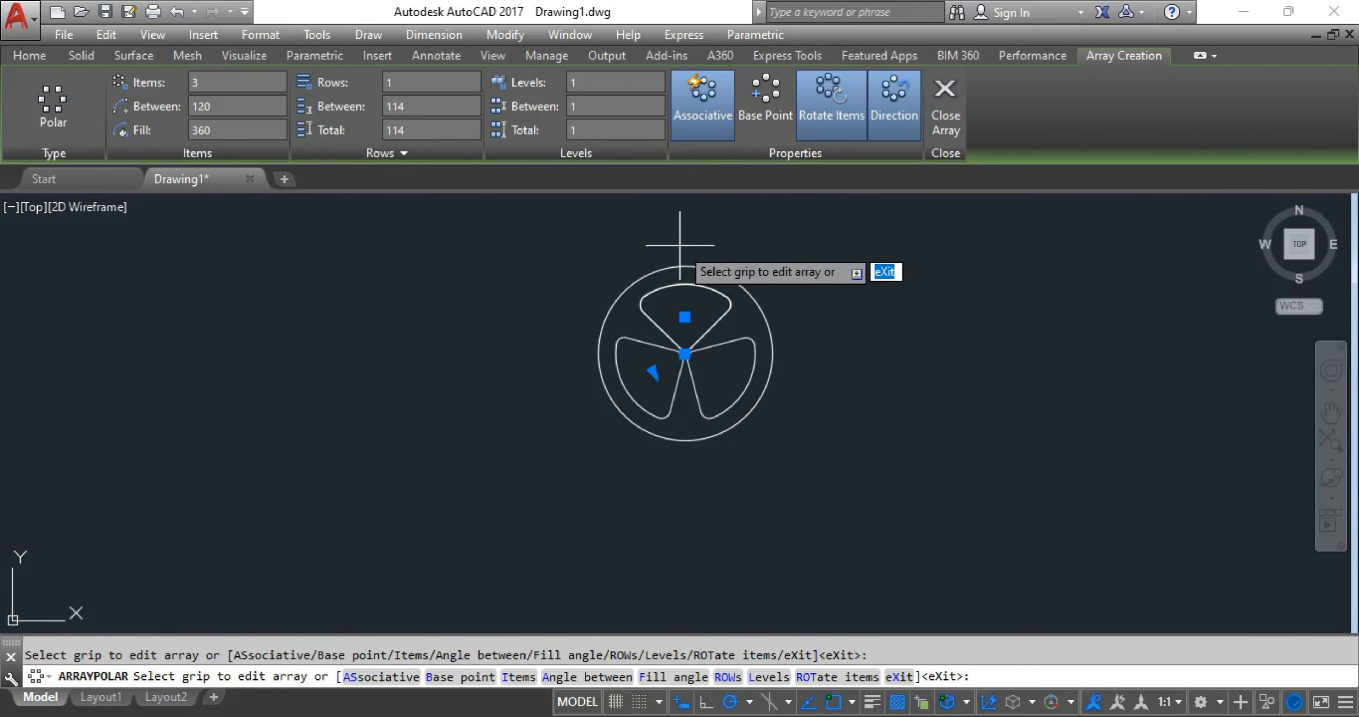
pyautogui.press('Return')
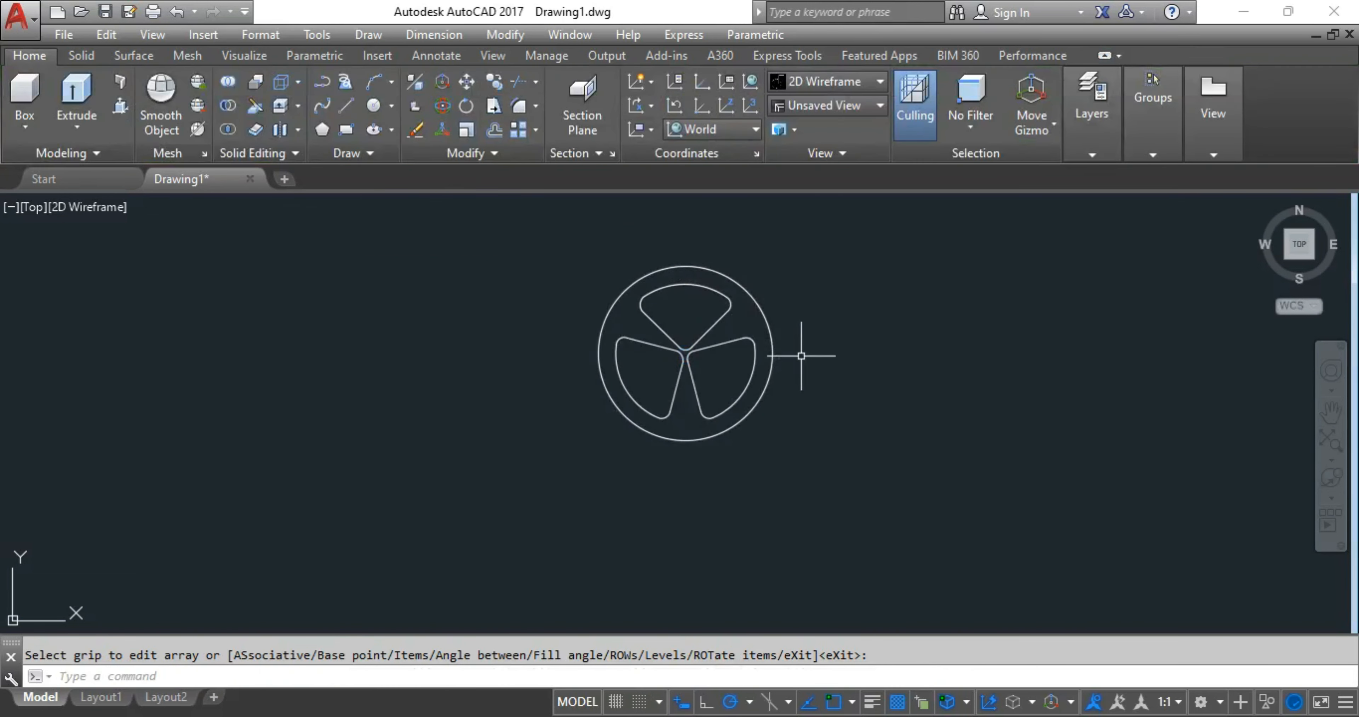
# Step: Draw a hub circle of radius 30 at the center of the wheel
pyautogui.scroll(2, 801, 356)
pyautogui.press('Return')
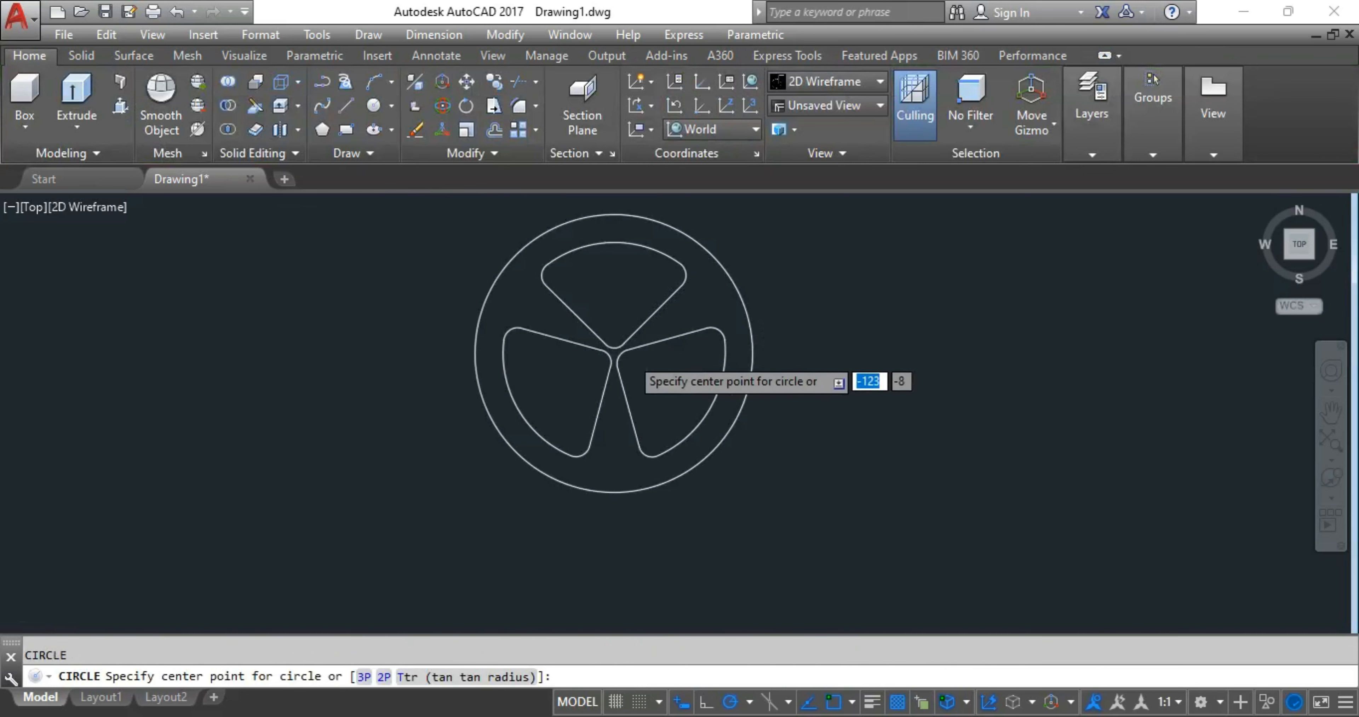
pyautogui.scroll(4, 591, 343)
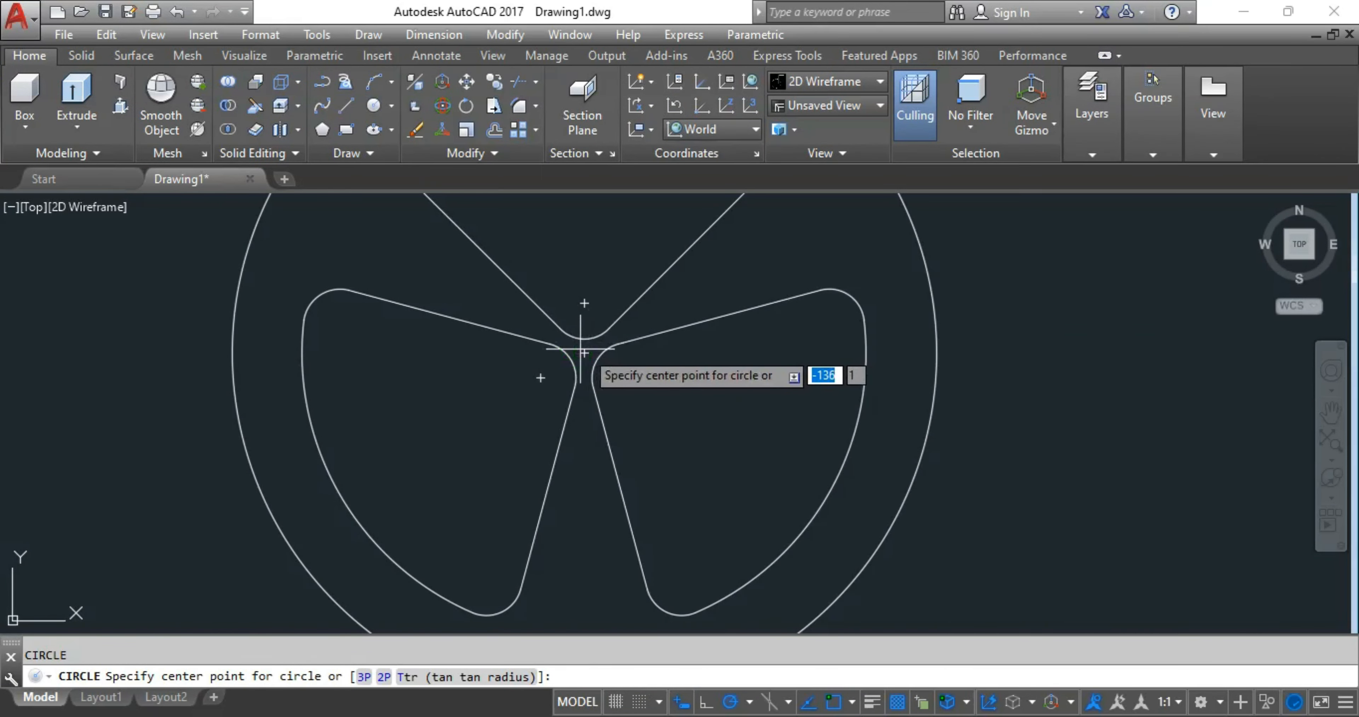
pyautogui.click(584, 353)
pyautogui.scroll(-4, 665, 348)
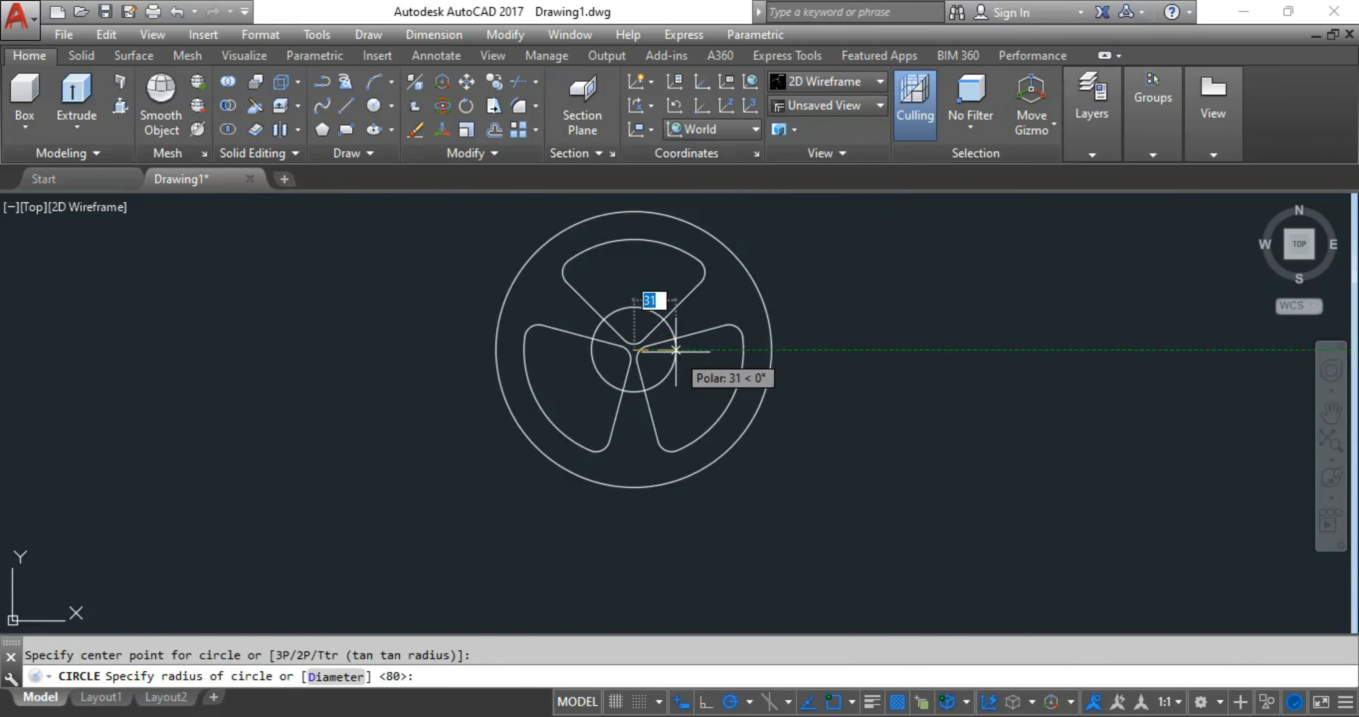
pyautogui.write('30')
pyautogui.press('Return')
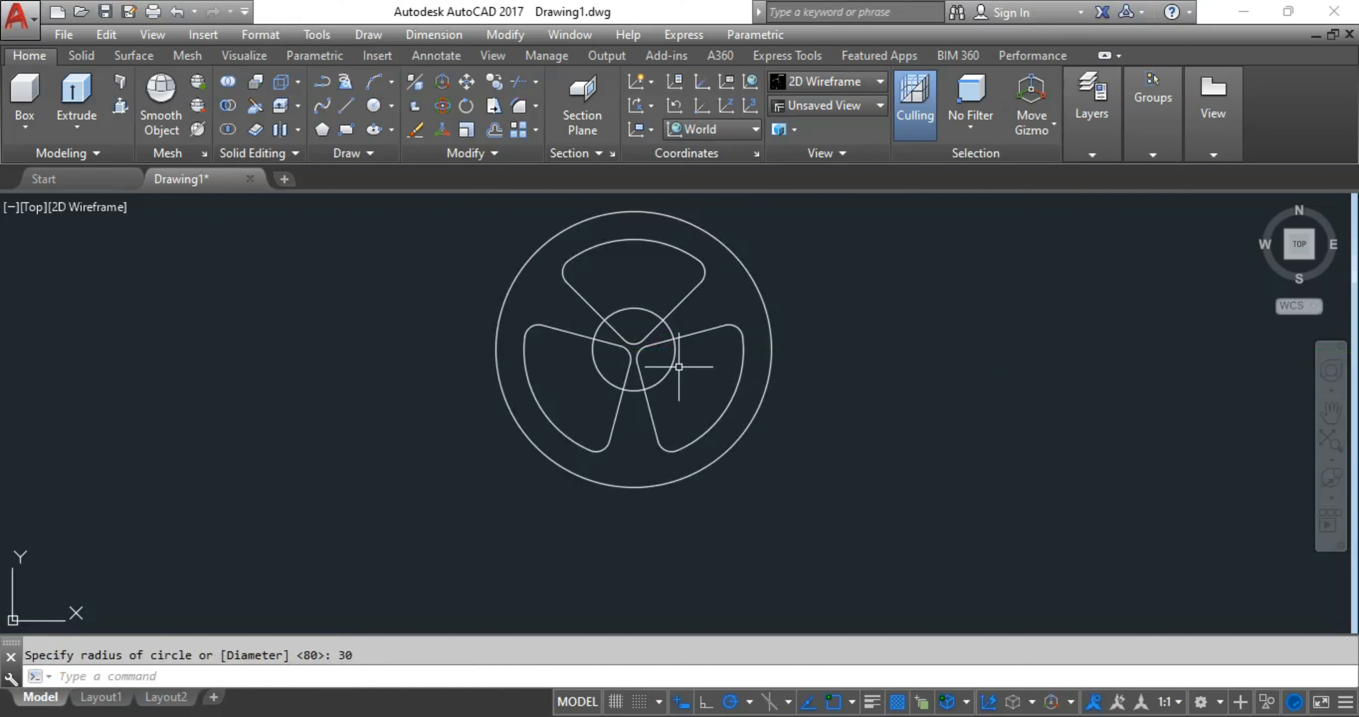
# Step: Explode the polar array and delete the small rounded arcs at the inner tips of the three sectors
pyautogui.write('x')
pyautogui.press('Return')
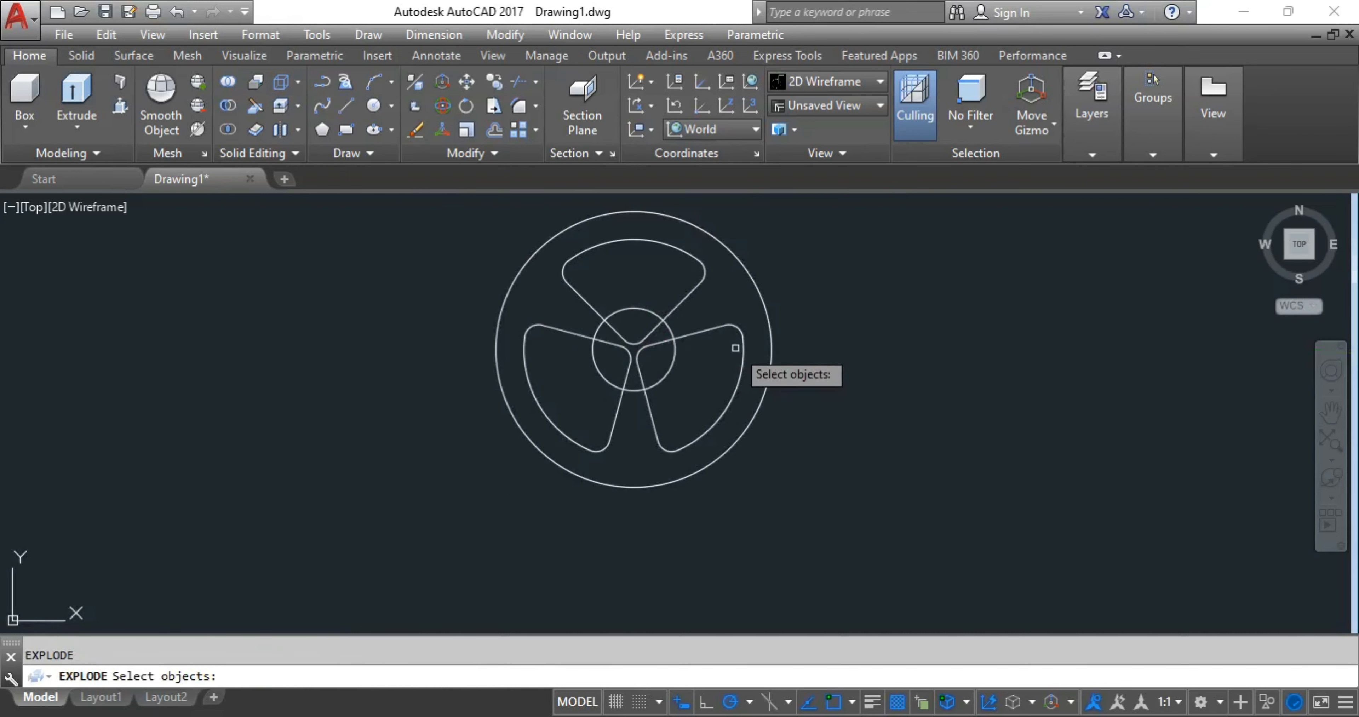
pyautogui.click(636, 341)
pyautogui.press('Delete')
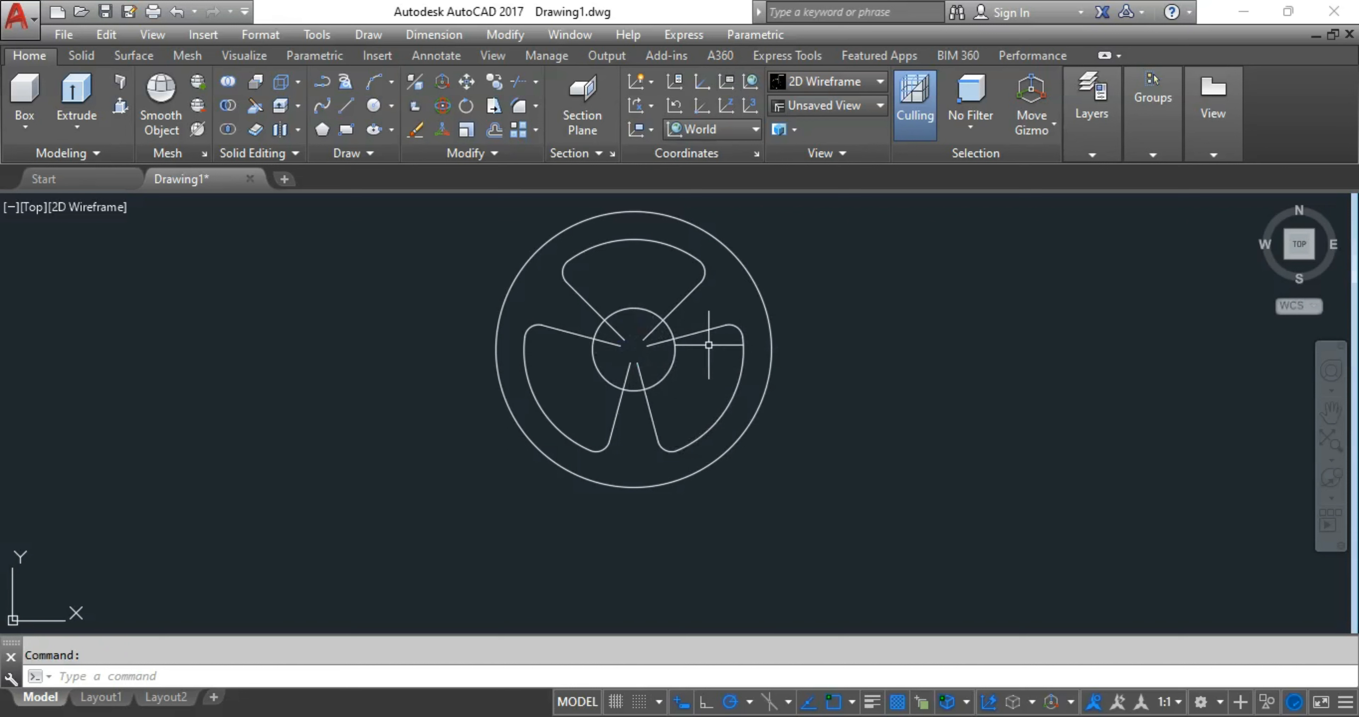
# Step: Trim the ends of the six sector lines that lie inside the hub circle
pyautogui.write('tr')
pyautogui.press('Return')
pyautogui.press('Return')
pyautogui.click(628, 323)
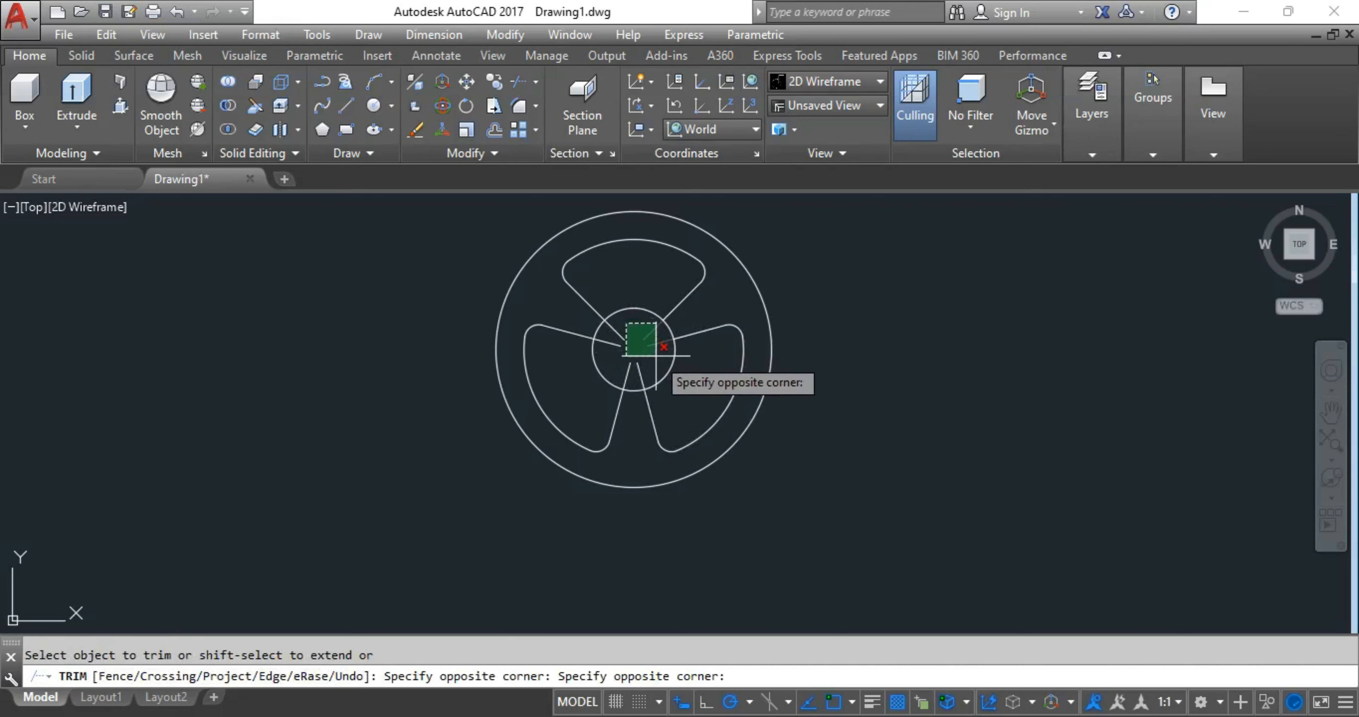
pyautogui.click(652, 357)
pyautogui.click(648, 366)
pyautogui.click(626, 368)
pyautogui.click(616, 345)
pyautogui.click(620, 336)
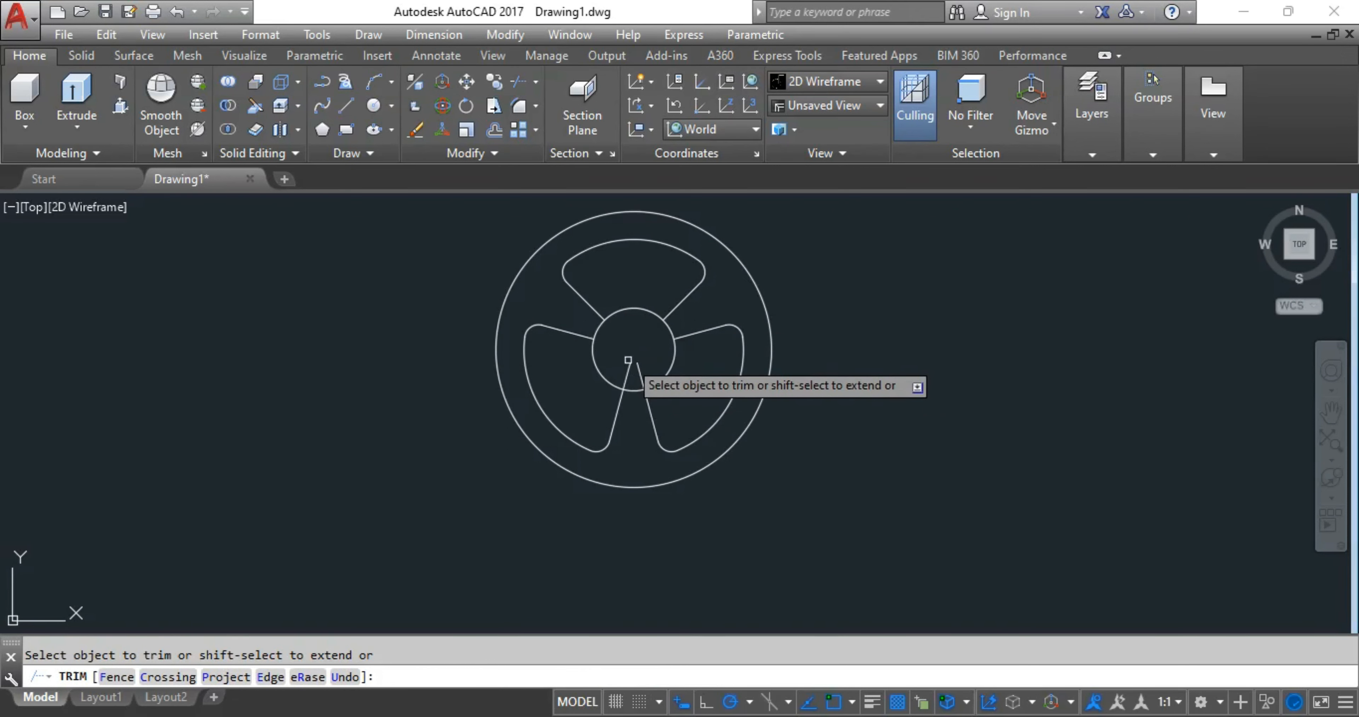
pyautogui.click(628, 369)
pyautogui.click(639, 370)
# Step: Trim the three hub circle arcs that cross the spokes between the cutouts
pyautogui.click(669, 329)
pyautogui.click(598, 329)
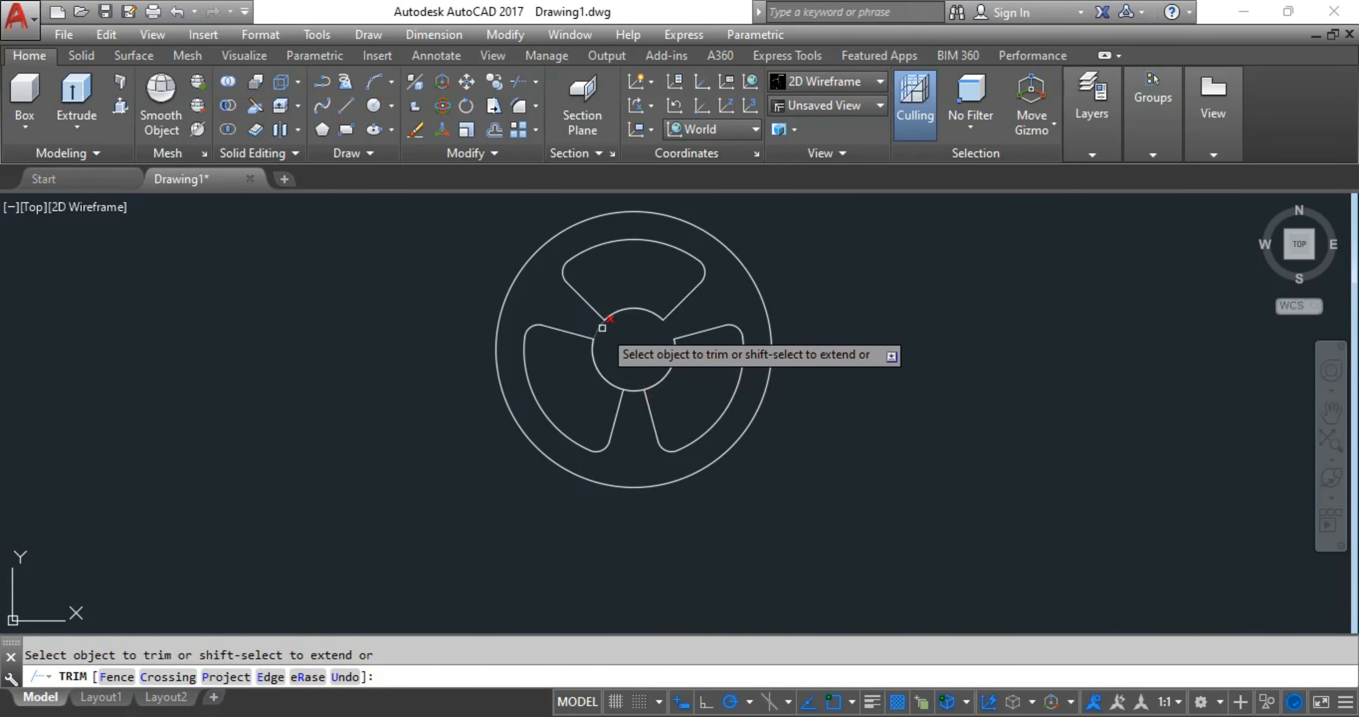
pyautogui.click(634, 390)
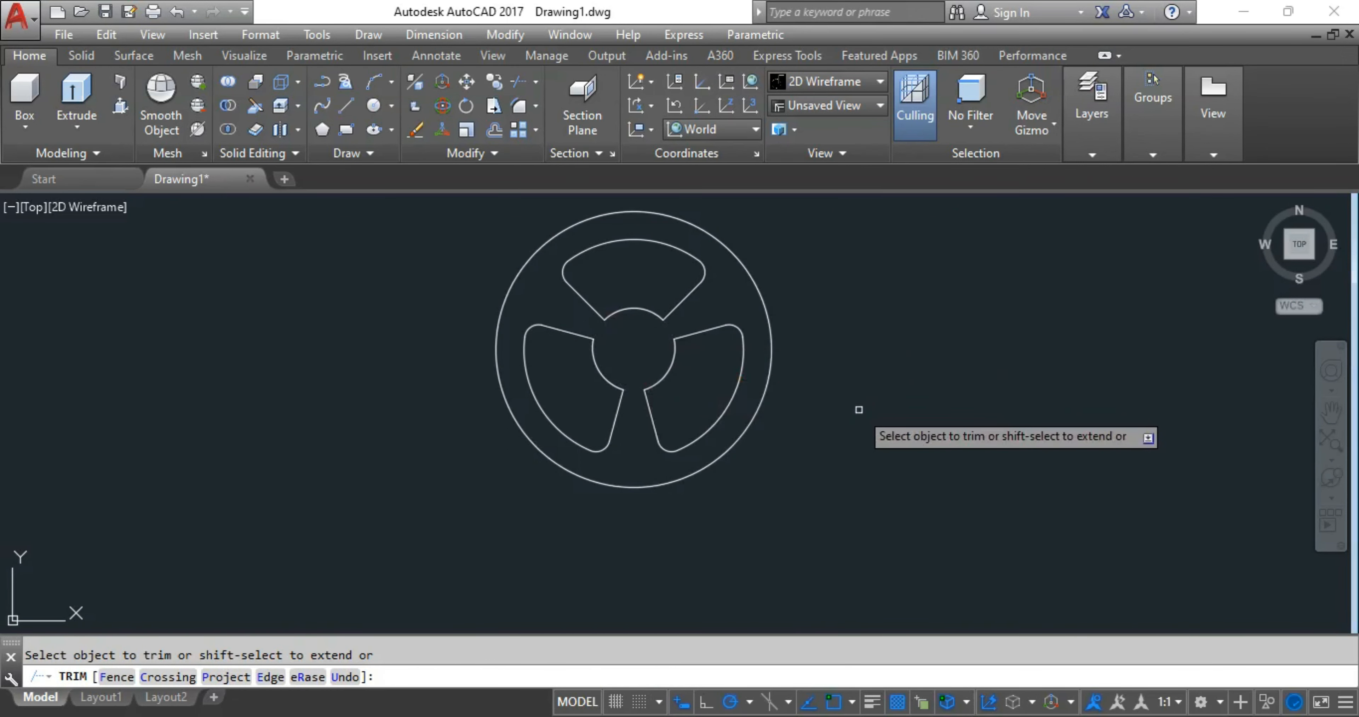
pyautogui.press('Escape')
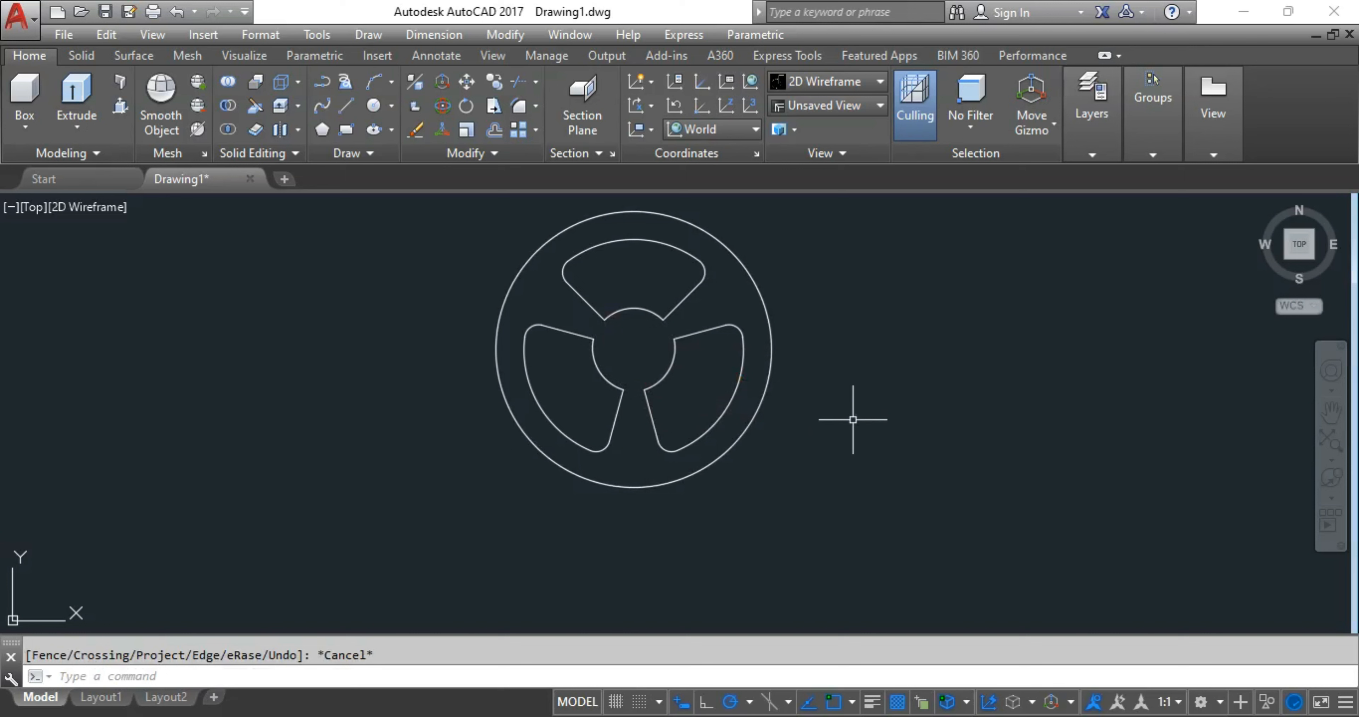
# Step: Fillet both inner corners of the lower-right cutout against the hub arc with radius 10
pyautogui.write('f')
pyautogui.press('Return')
pyautogui.write('r')
pyautogui.press('Return')
pyautogui.press('Return')
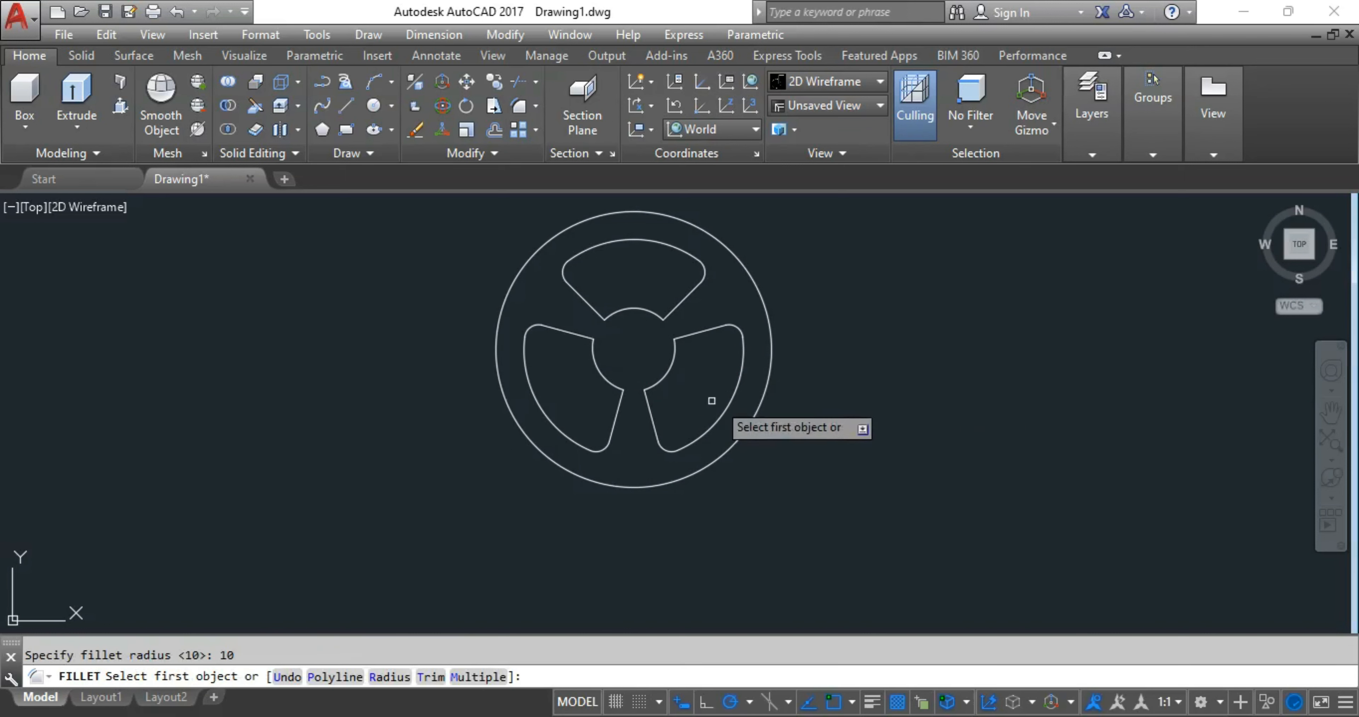
pyautogui.click(692, 335)
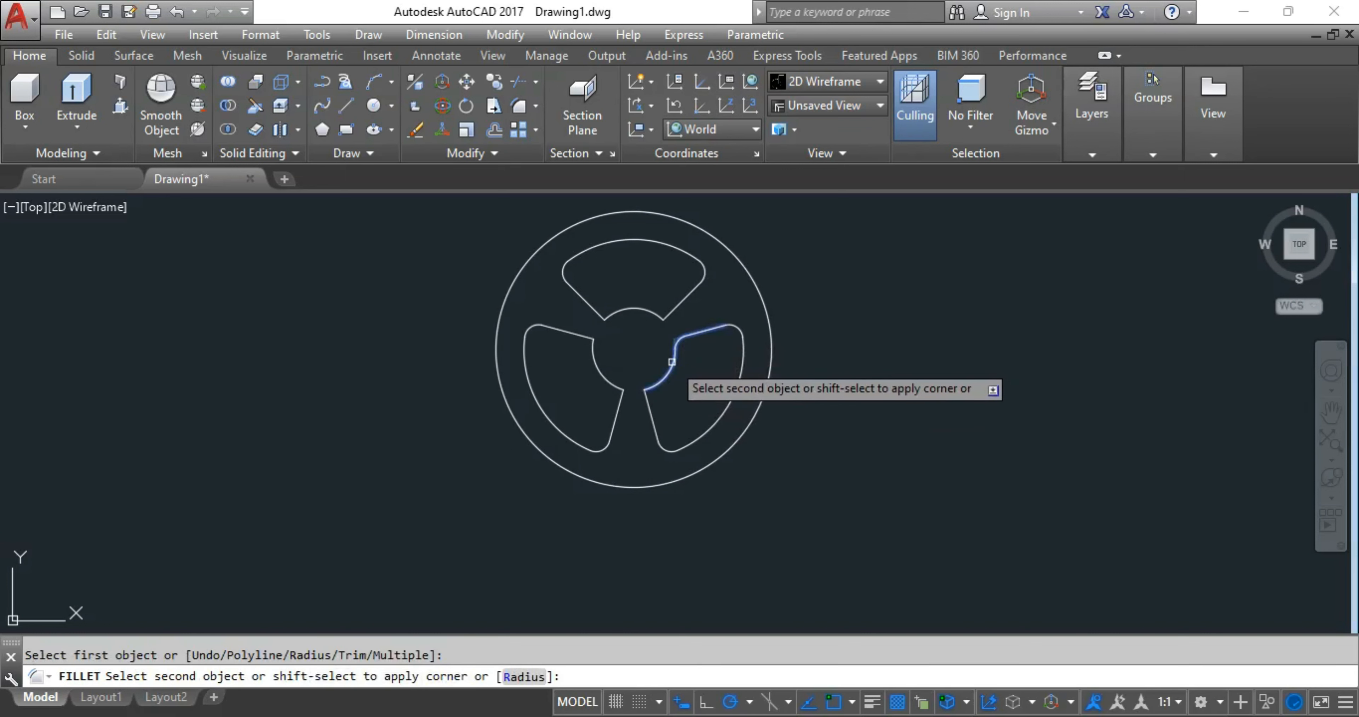
pyautogui.click(675, 361)
pyautogui.press('Return')
pyautogui.click(651, 415)
pyautogui.click(660, 380)
# Step: Fillet both inner corners of the lower-left cutout against the hub arc with radius 10
pyautogui.press('Return')
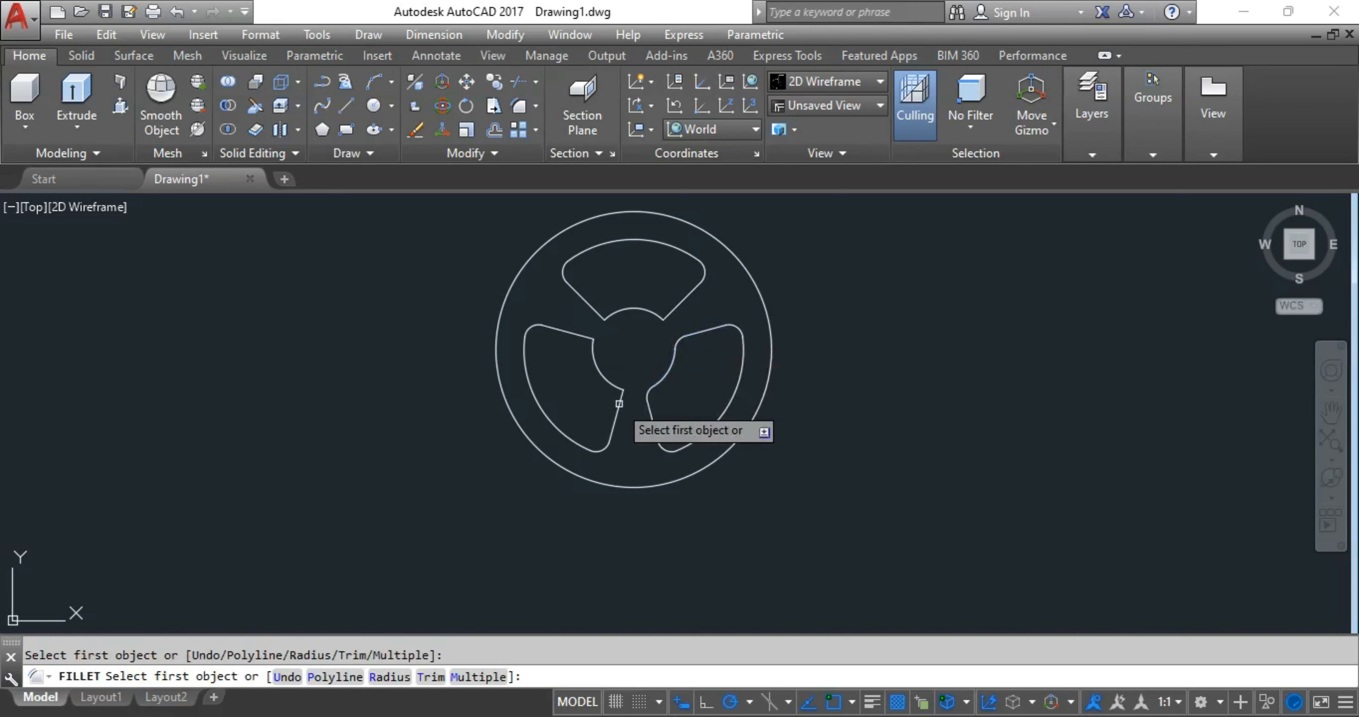
pyautogui.click(624, 404)
pyautogui.click(603, 374)
pyautogui.press('Return')
pyautogui.click(575, 338)
pyautogui.click(599, 326)
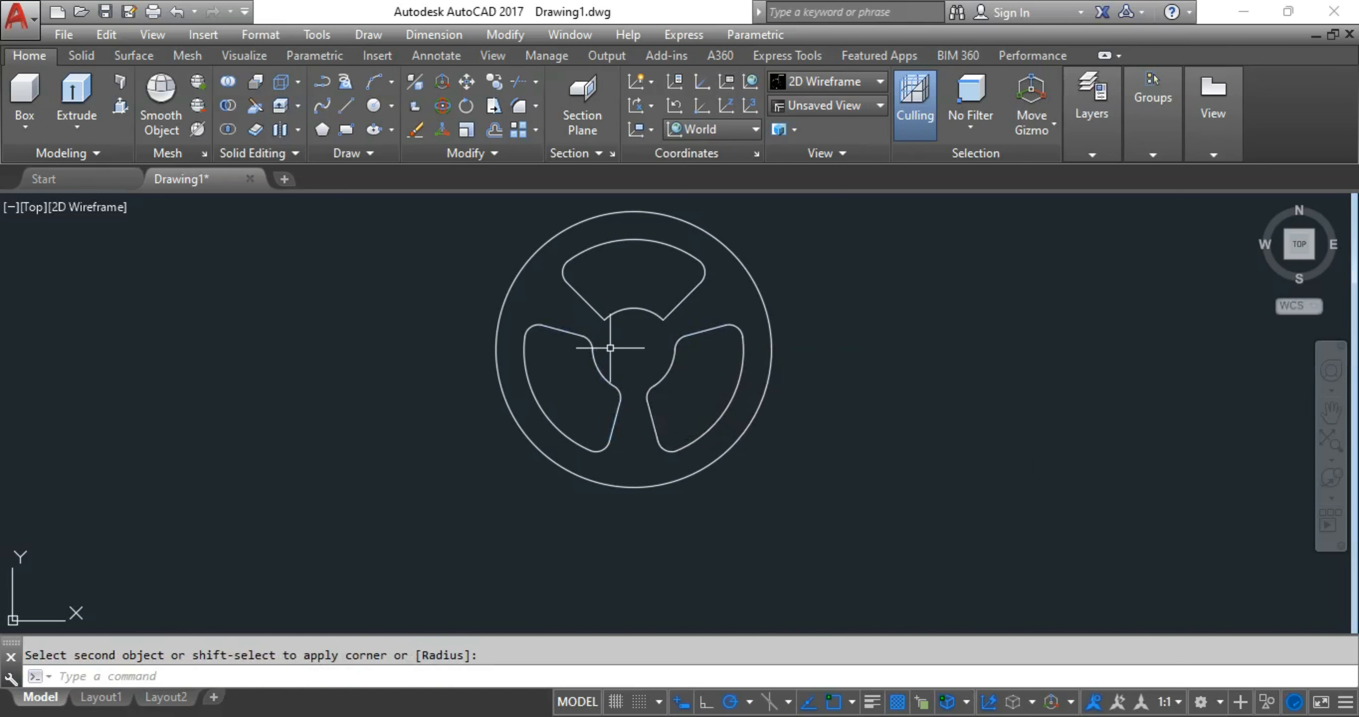
# Step: Fillet the inner corners of the top cutout against the hub arc with radius 10
pyautogui.press('Return')
pyautogui.click(681, 302)
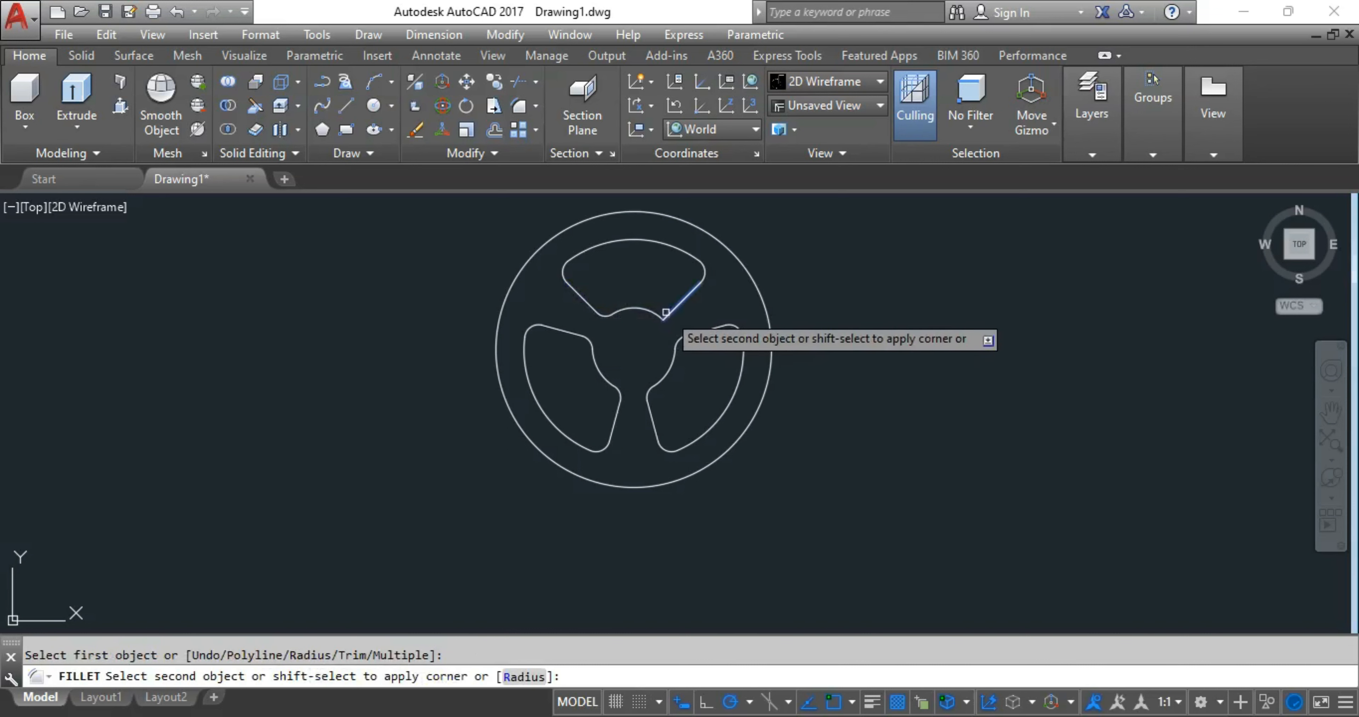
pyautogui.click(660, 315)
pyautogui.press('Escape')
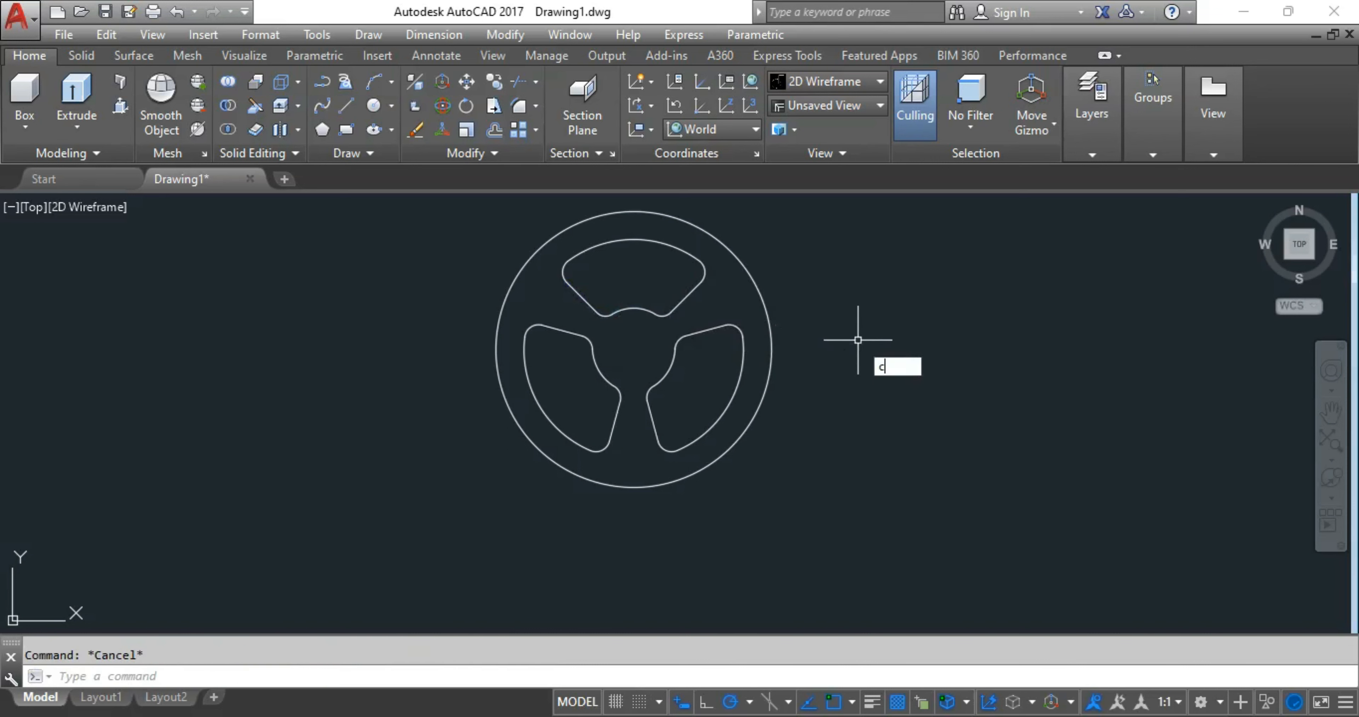
# Step: Draw a circle of radius 20 at the wheel's center
pyautogui.write('c')
pyautogui.press('Return')
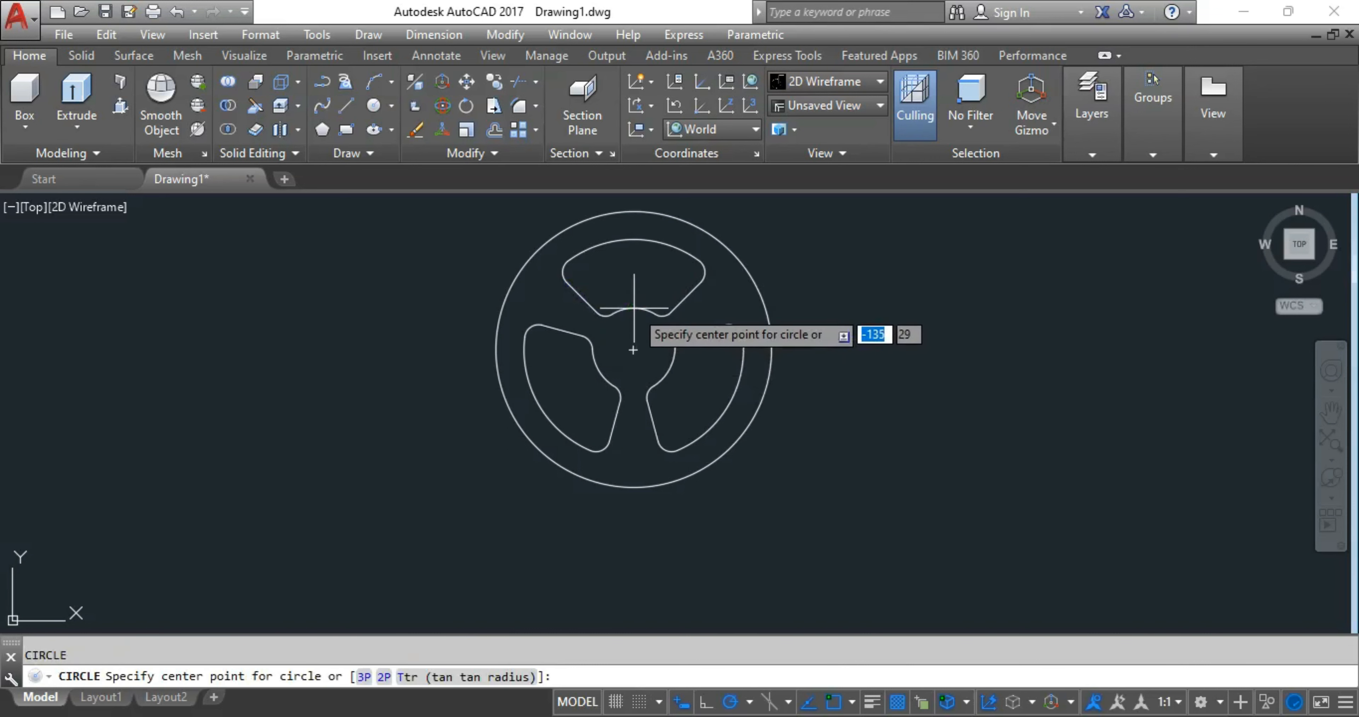
pyautogui.click(633, 350)
pyautogui.write('20')
pyautogui.press('Return')
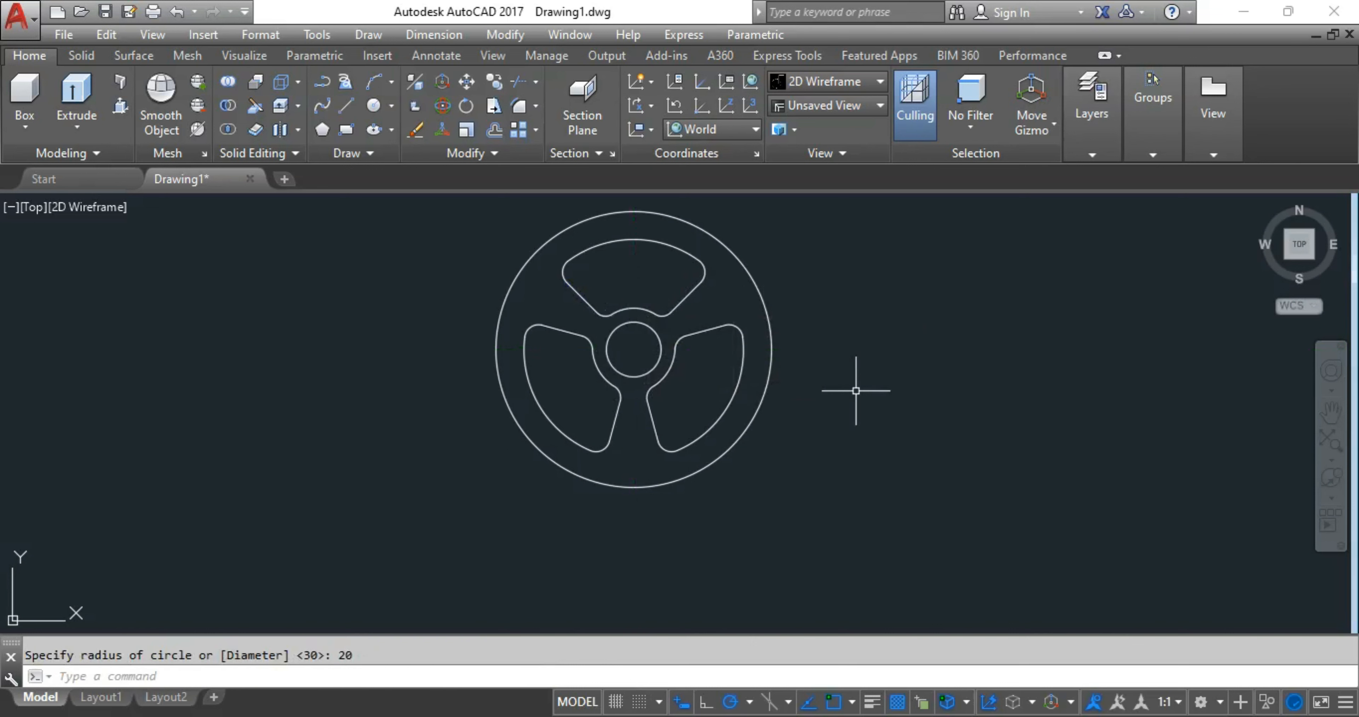
# Step: Draw a concentric circle of radius 90 inside the wheel's outer rim
pyautogui.write('c')
pyautogui.press('Return')
pyautogui.click(632, 350)
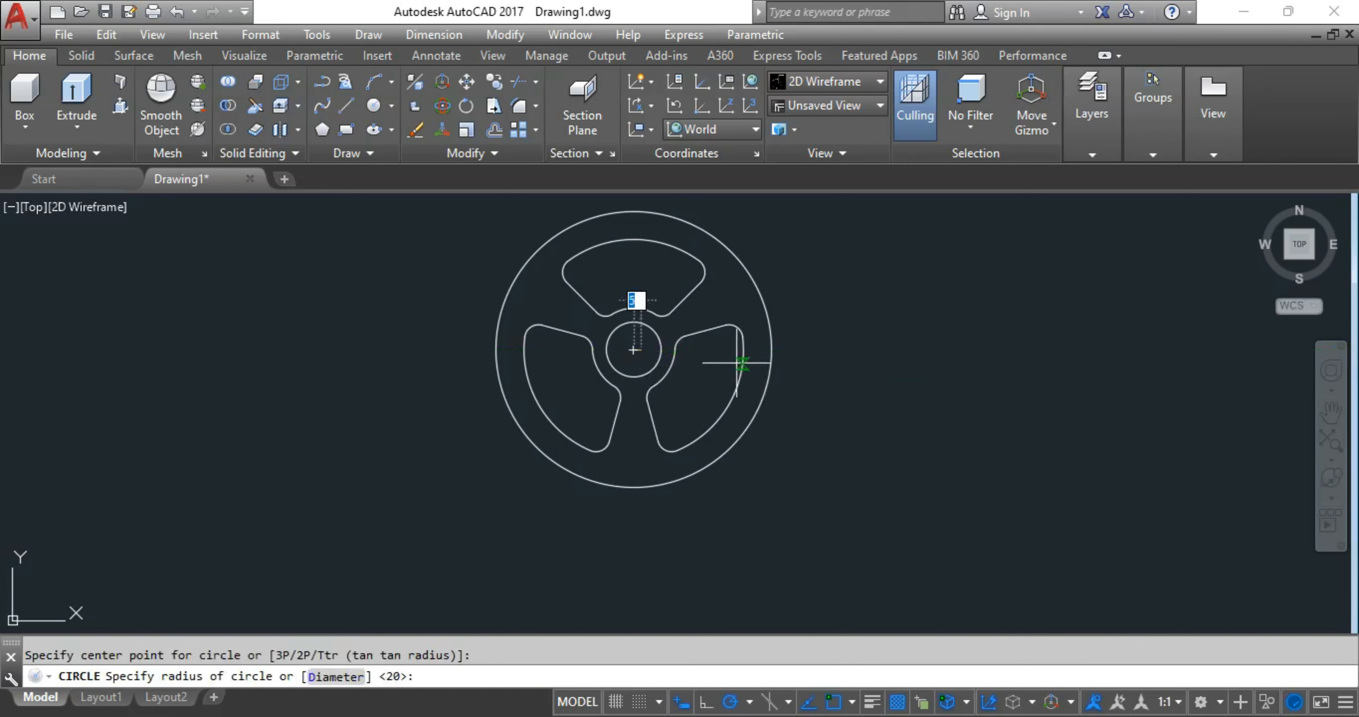
pyautogui.write('90')
pyautogui.press('Return')
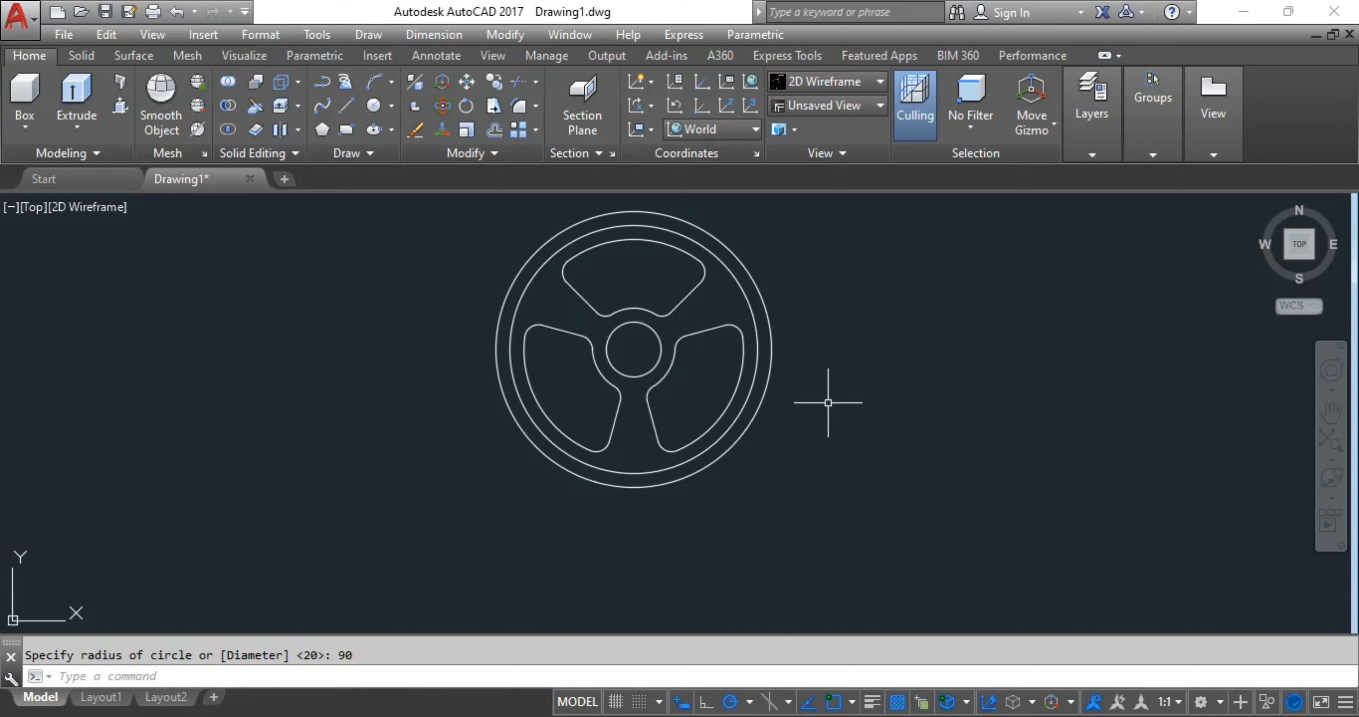
# Step: Draw a vertical construction line 60 units long downward from the wheel's center
pyautogui.write('l')
pyautogui.press('Return')
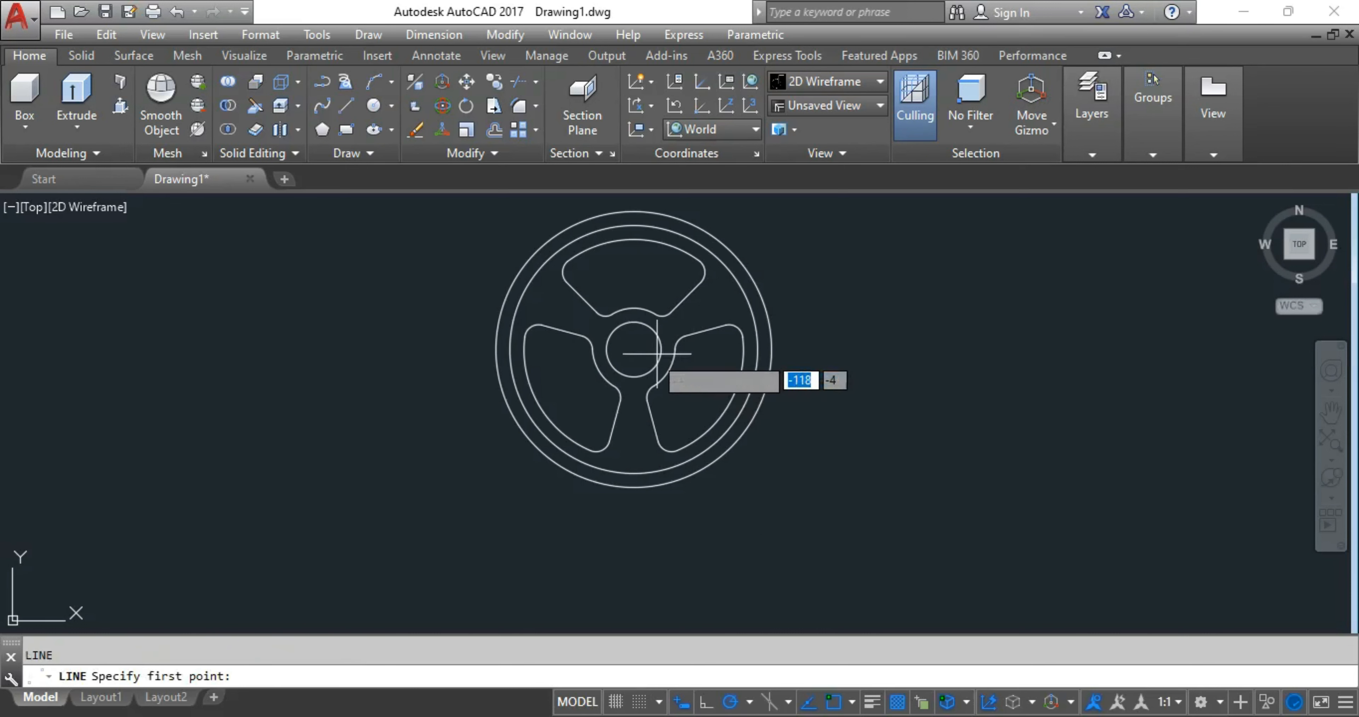
pyautogui.click(632, 349)
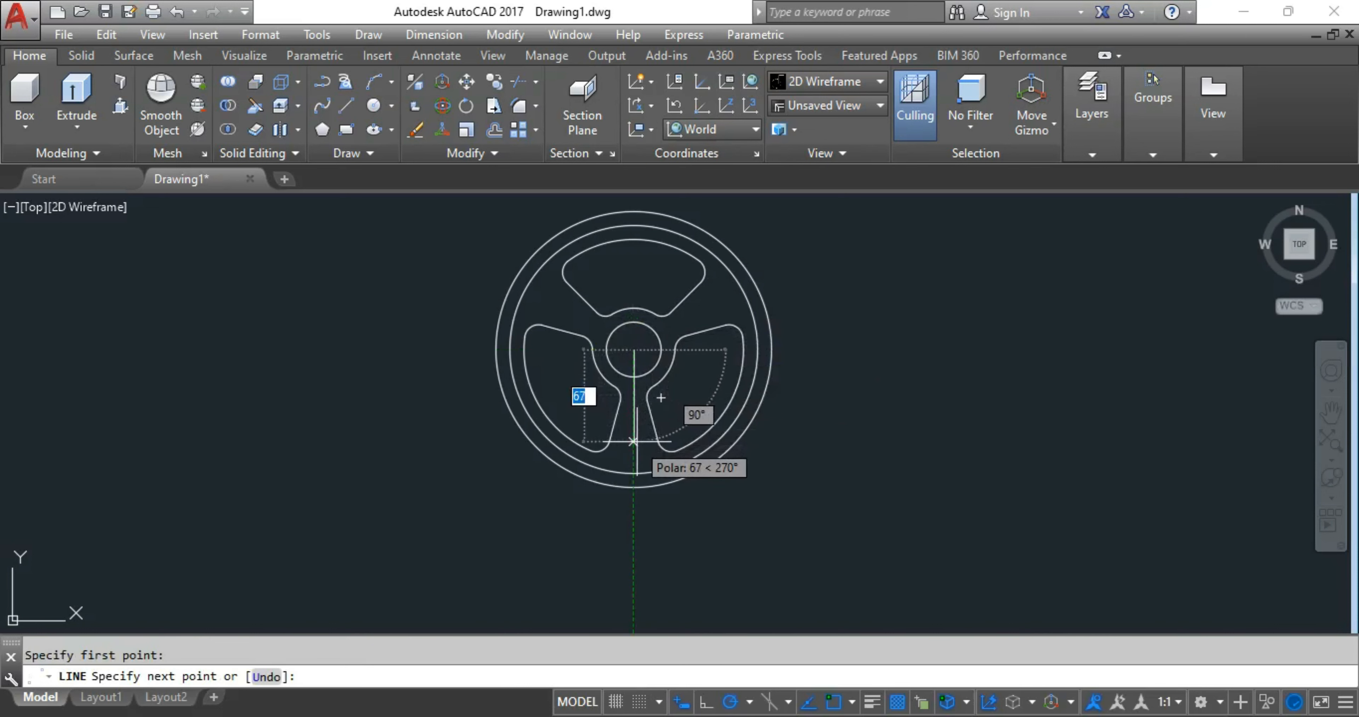
pyautogui.write('60')
pyautogui.press('Return')
pyautogui.press('Return')
# Step: Try a circle of radius 10 at the construction line's lower end and erase the line
pyautogui.write('c')
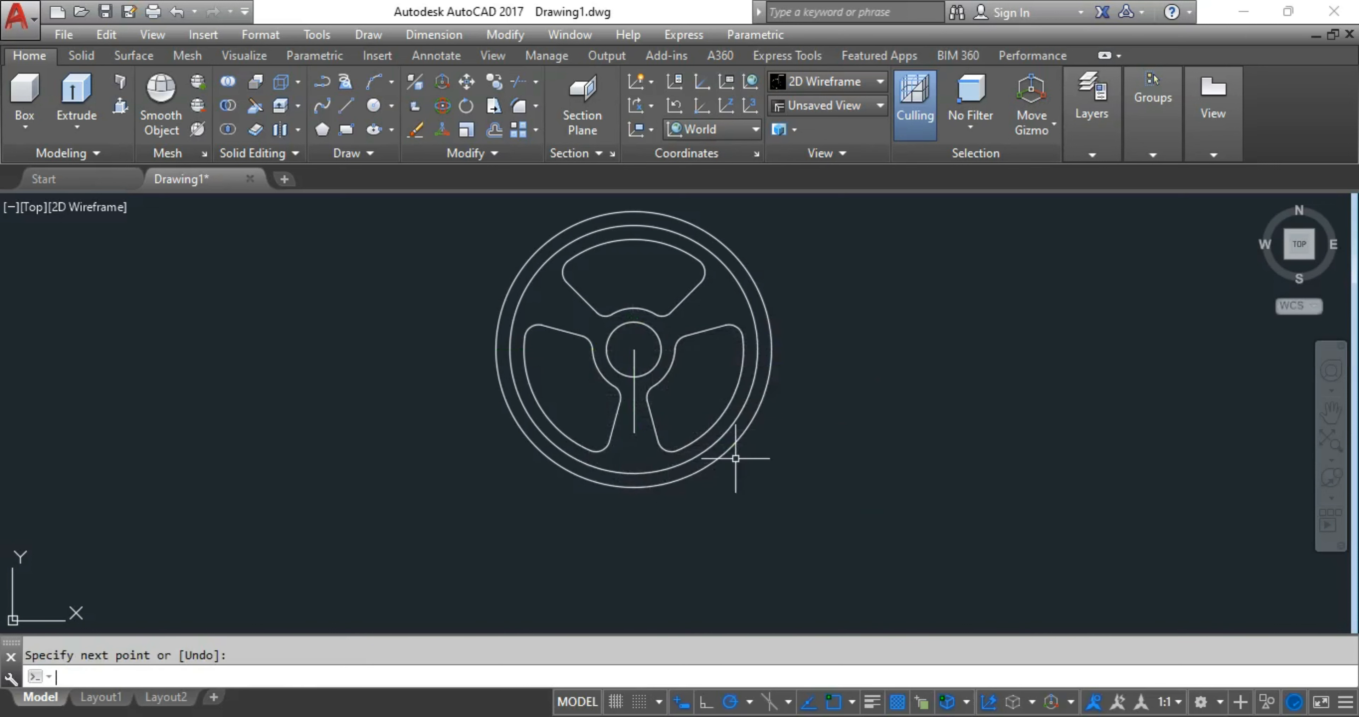
pyautogui.press('Return')
pyautogui.click(634, 433)
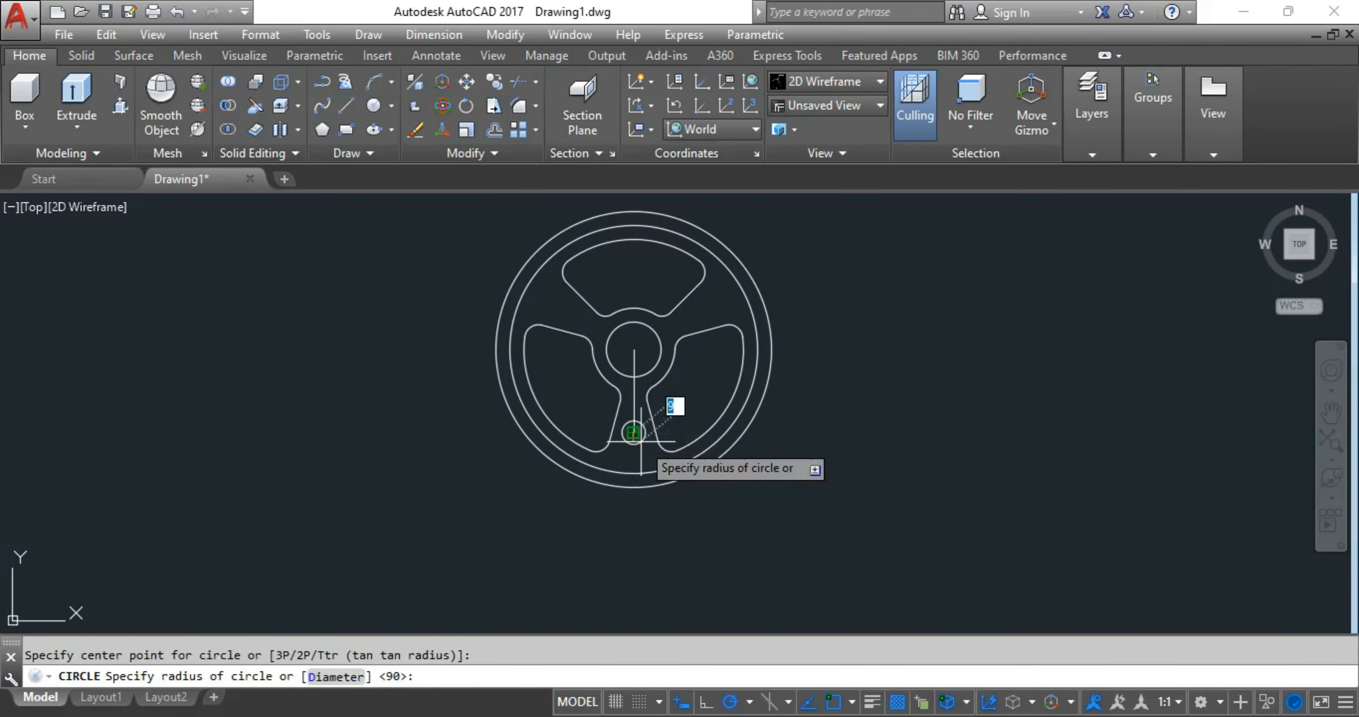
pyautogui.write('10')
pyautogui.press('Return')
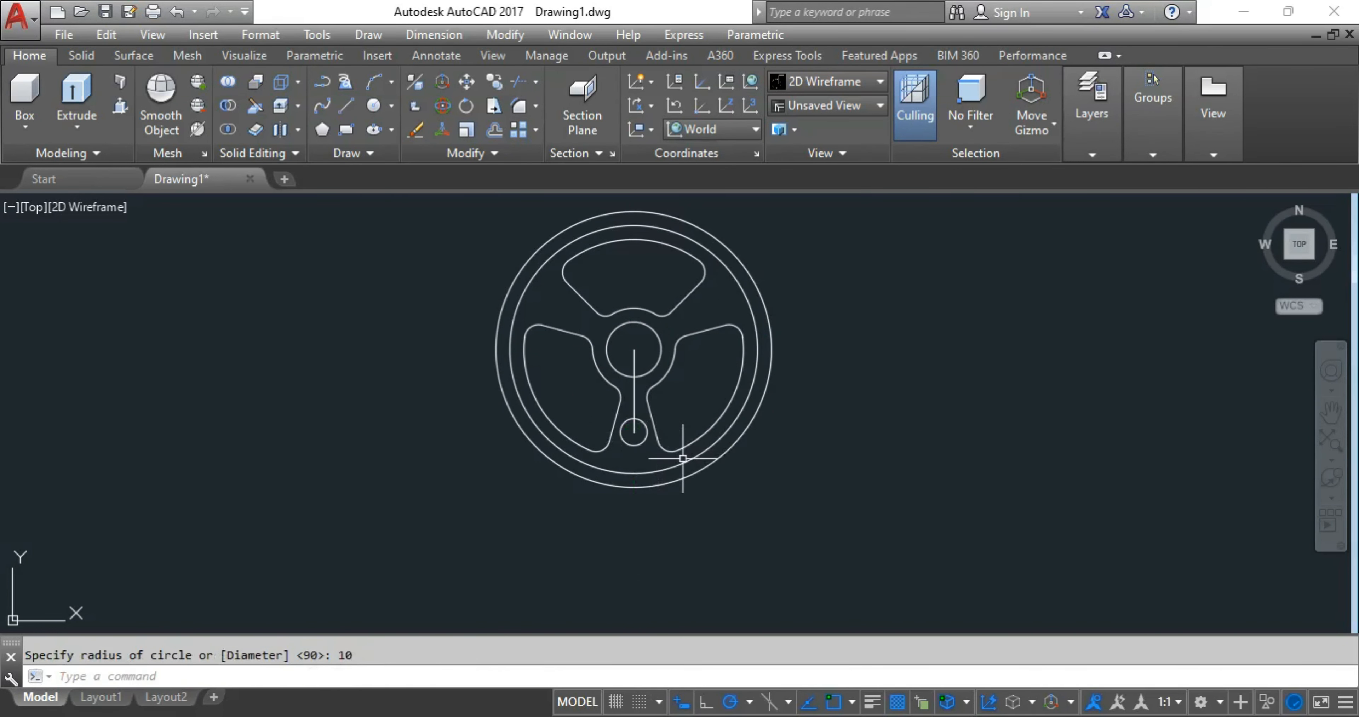
pyautogui.click(634, 406)
pyautogui.press('Delete')
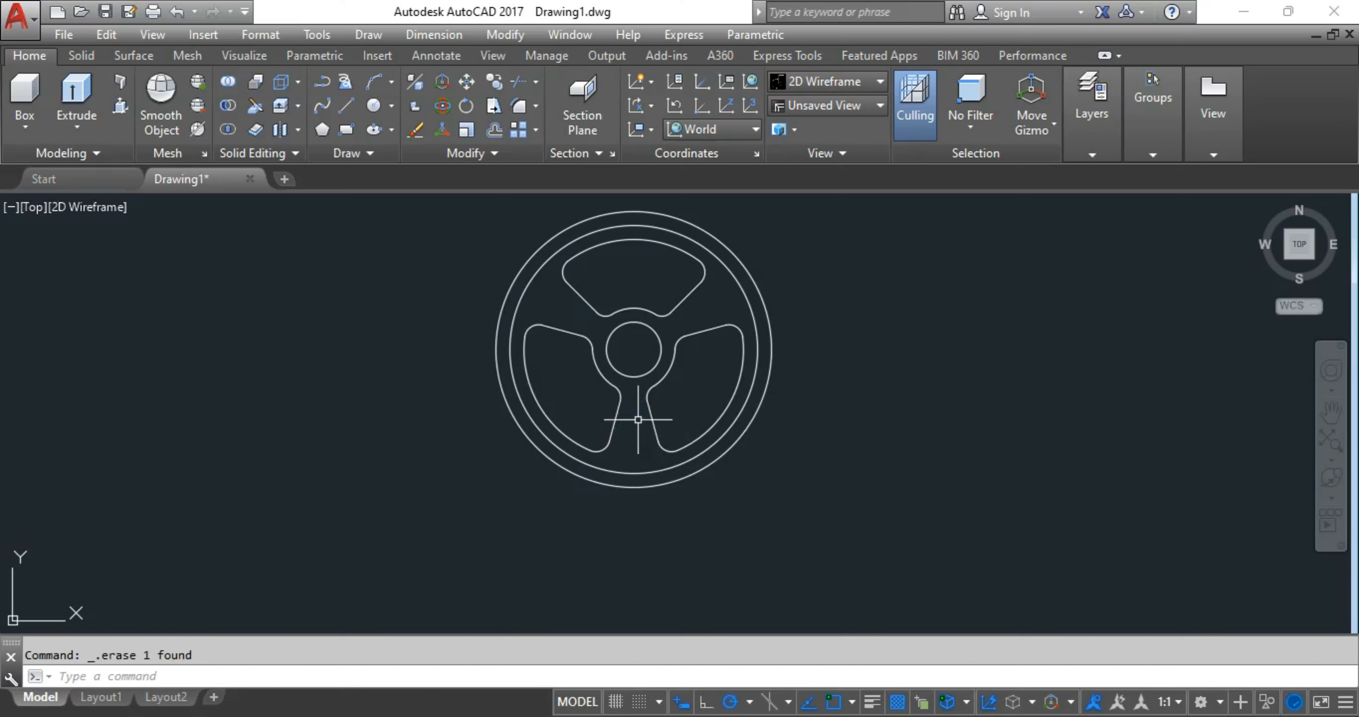
# Step: Draw a circle of radius 5 at the construction line's lower end and erase the line
pyautogui.press('Return')
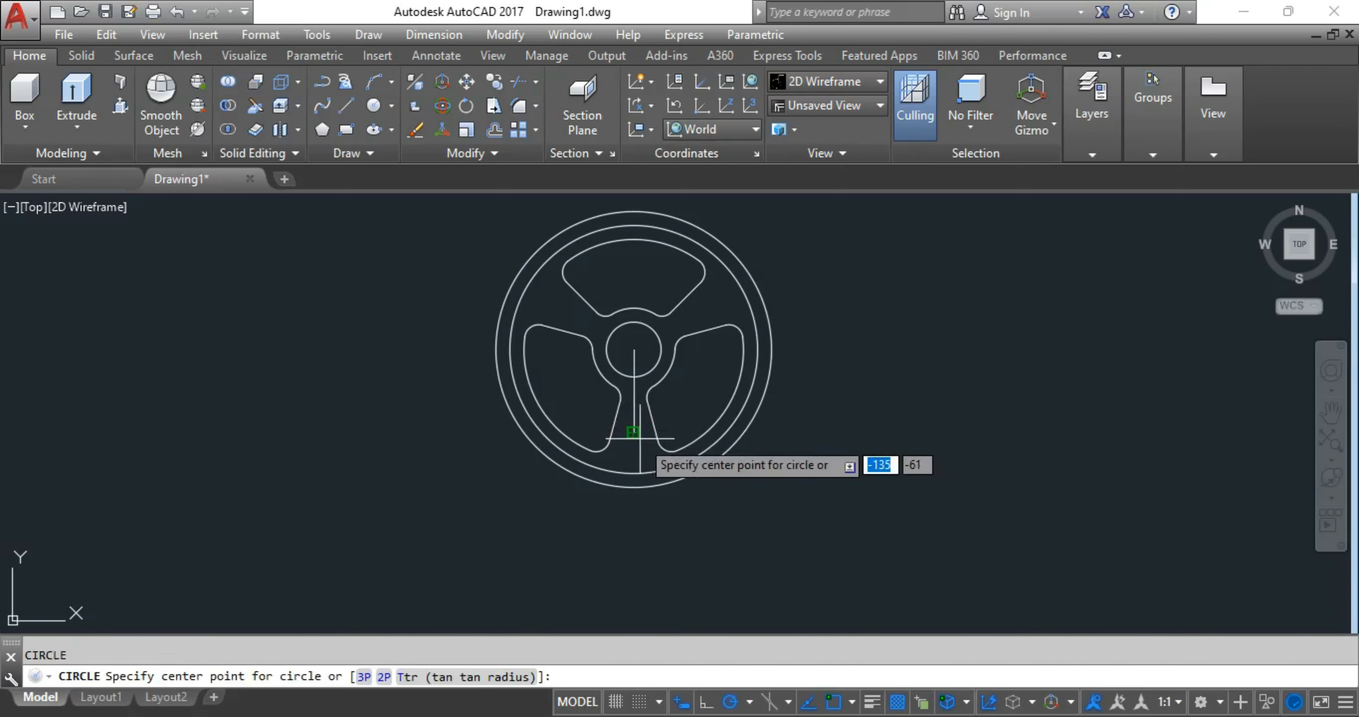
pyautogui.click(634, 433)
pyautogui.write('5')
pyautogui.press('Return')
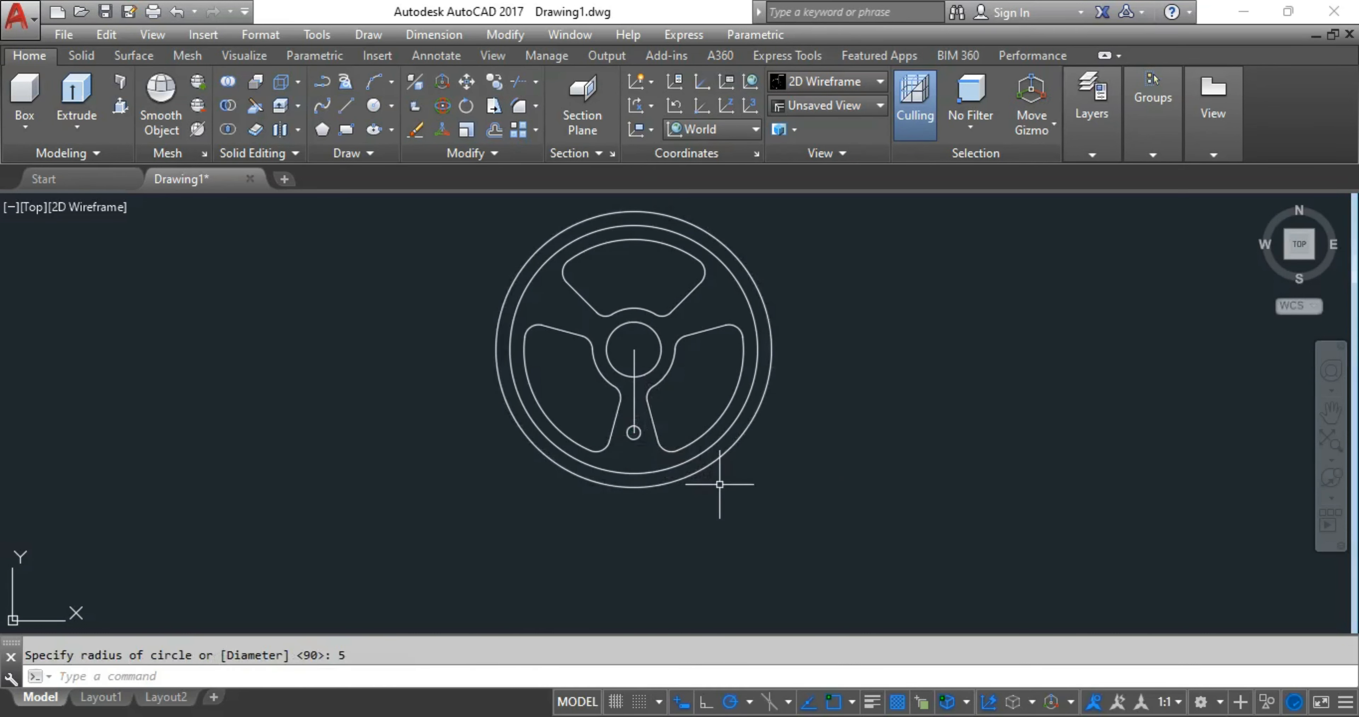
pyautogui.click(635, 403)
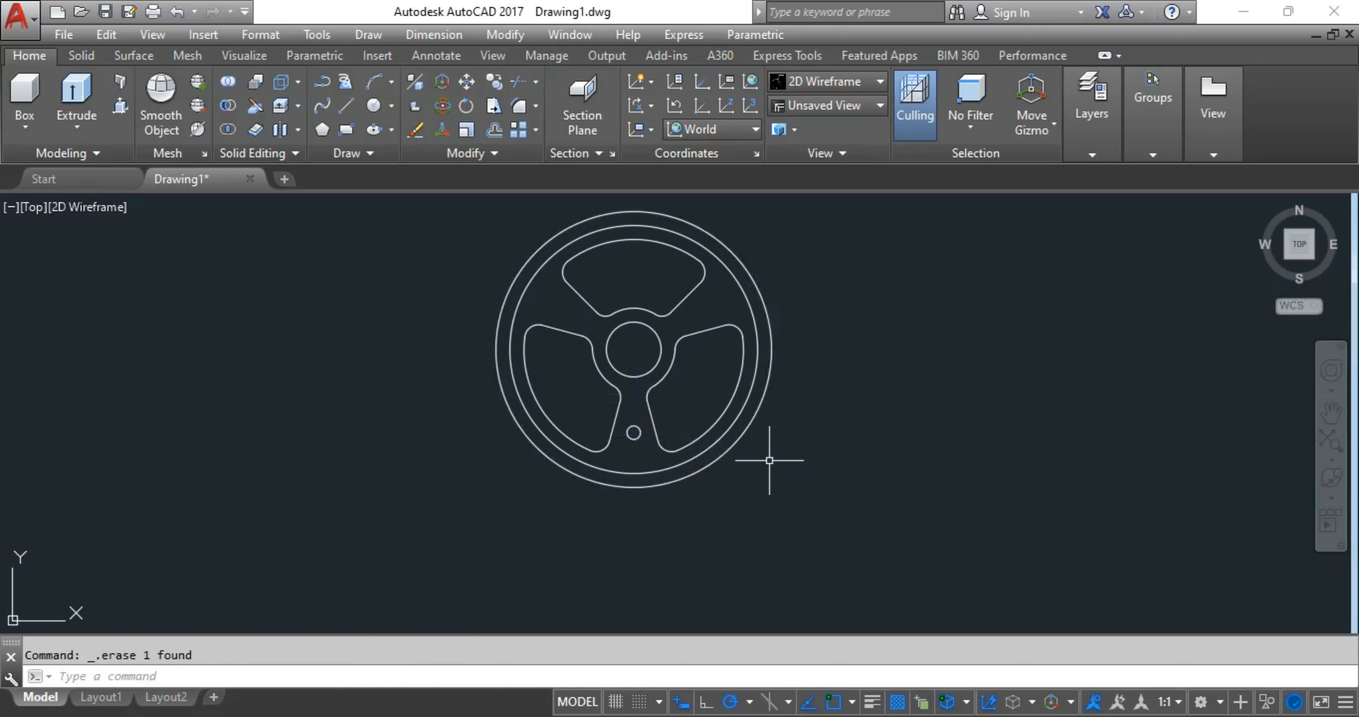
# Step: Draw a circle of radius 10 concentric with the small lower-spoke hole and erase the smaller circle
pyautogui.press('Return')
pyautogui.click(635, 433)
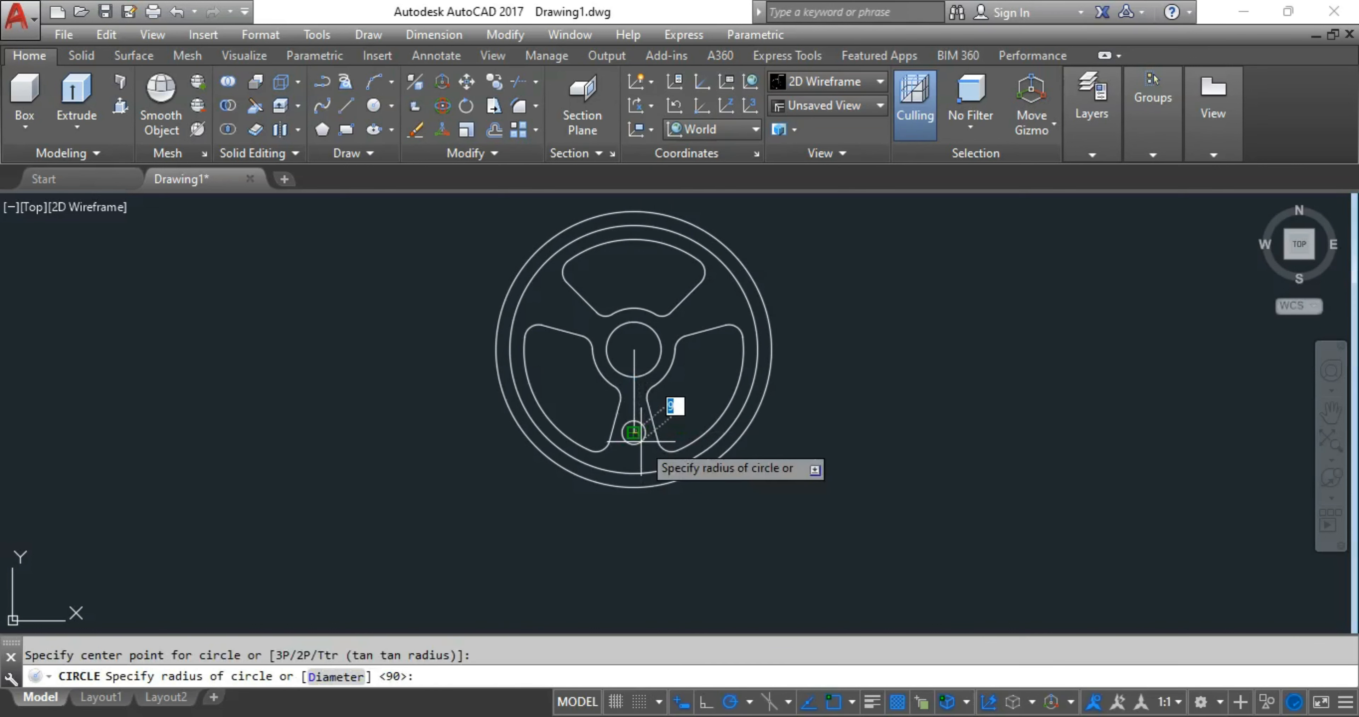
pyautogui.press('Return')
pyautogui.press('Delete')
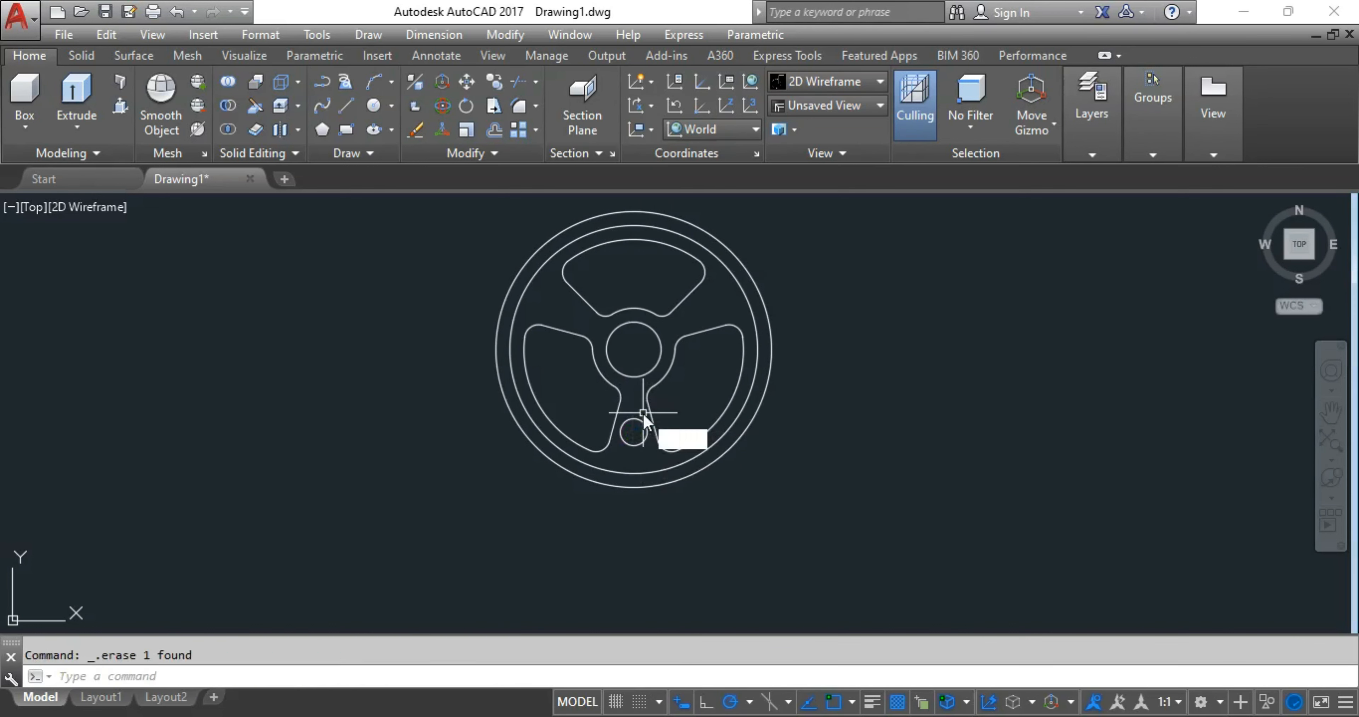
# Step: Create a polar array of the lower-spoke hole around the wheel's center with 3 items
pyautogui.write('arra')
pyautogui.press('Return')
pyautogui.click(640, 418)
pyautogui.press('Return')
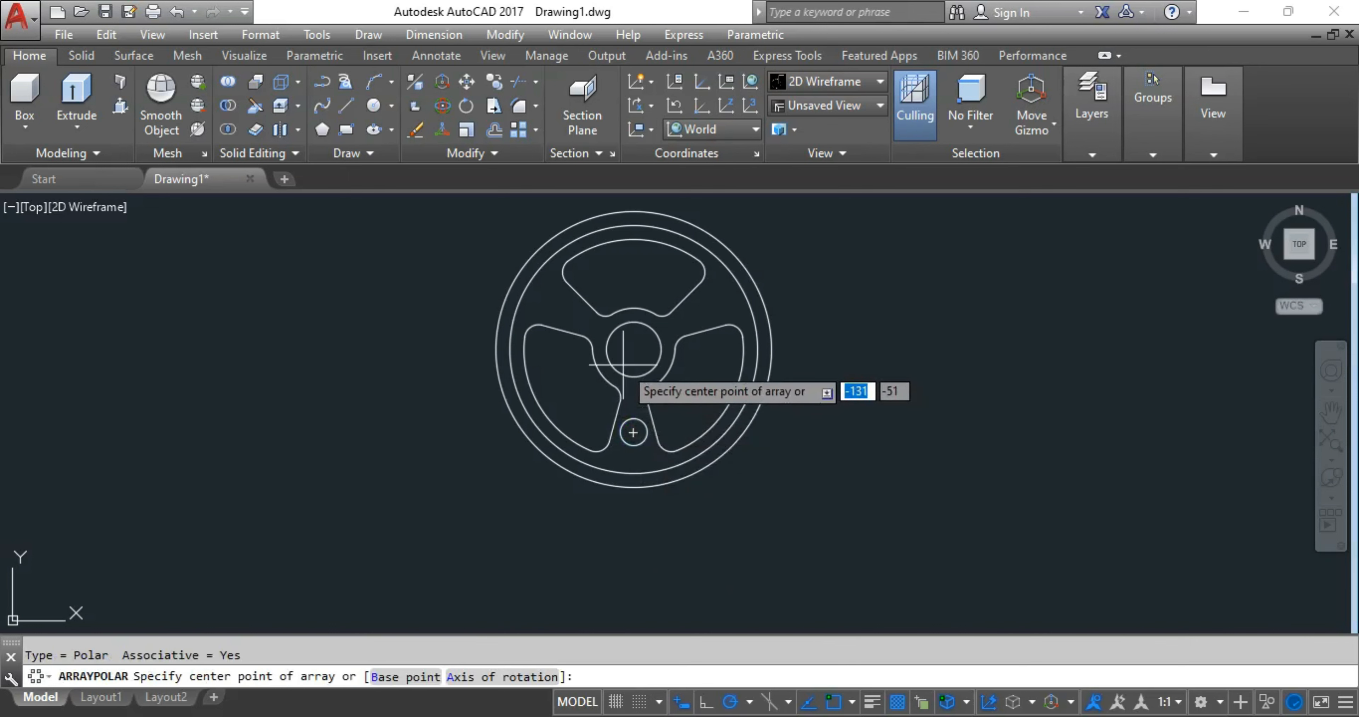
pyautogui.click(635, 350)
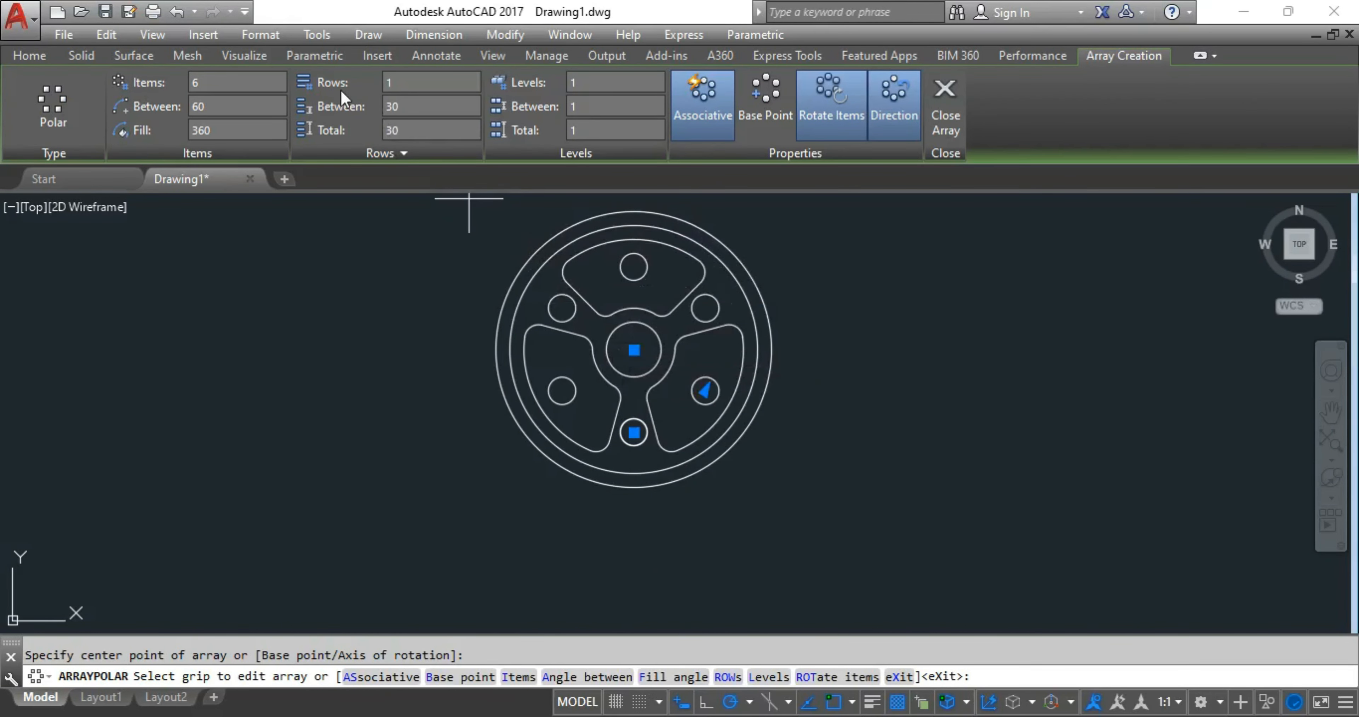
pyautogui.click(241, 80)
pyautogui.write('3')
pyautogui.press('Return')
pyautogui.press('Return')
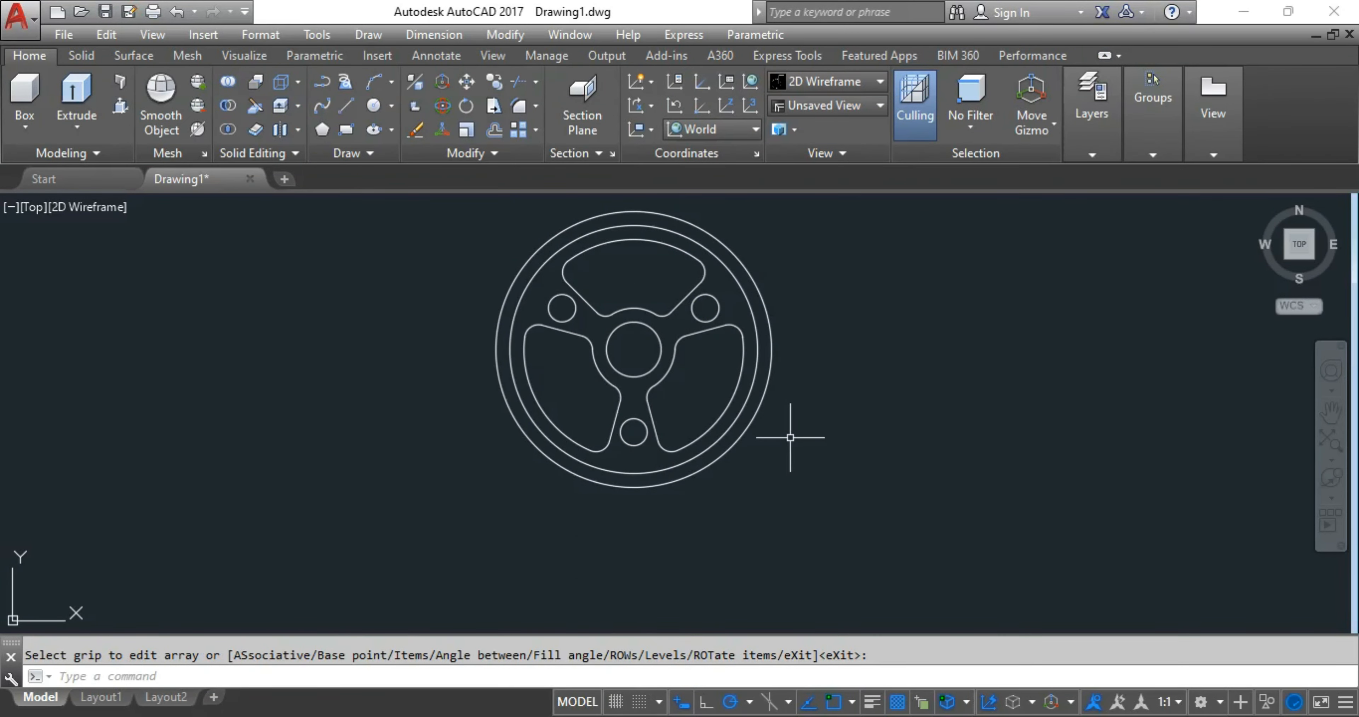
# Step: Try a circle of radius 10 at the wheel's center and erase it
pyautogui.write('c')
pyautogui.press('Return')
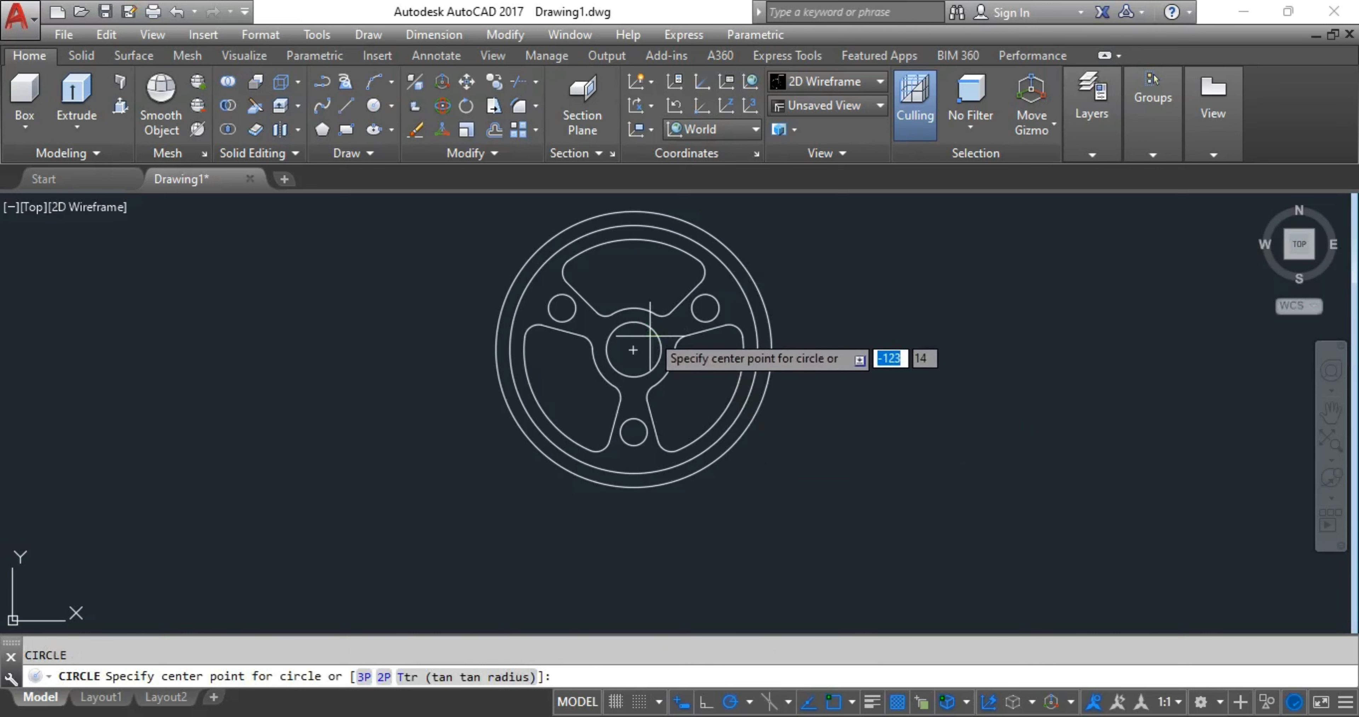
pyautogui.click(633, 349)
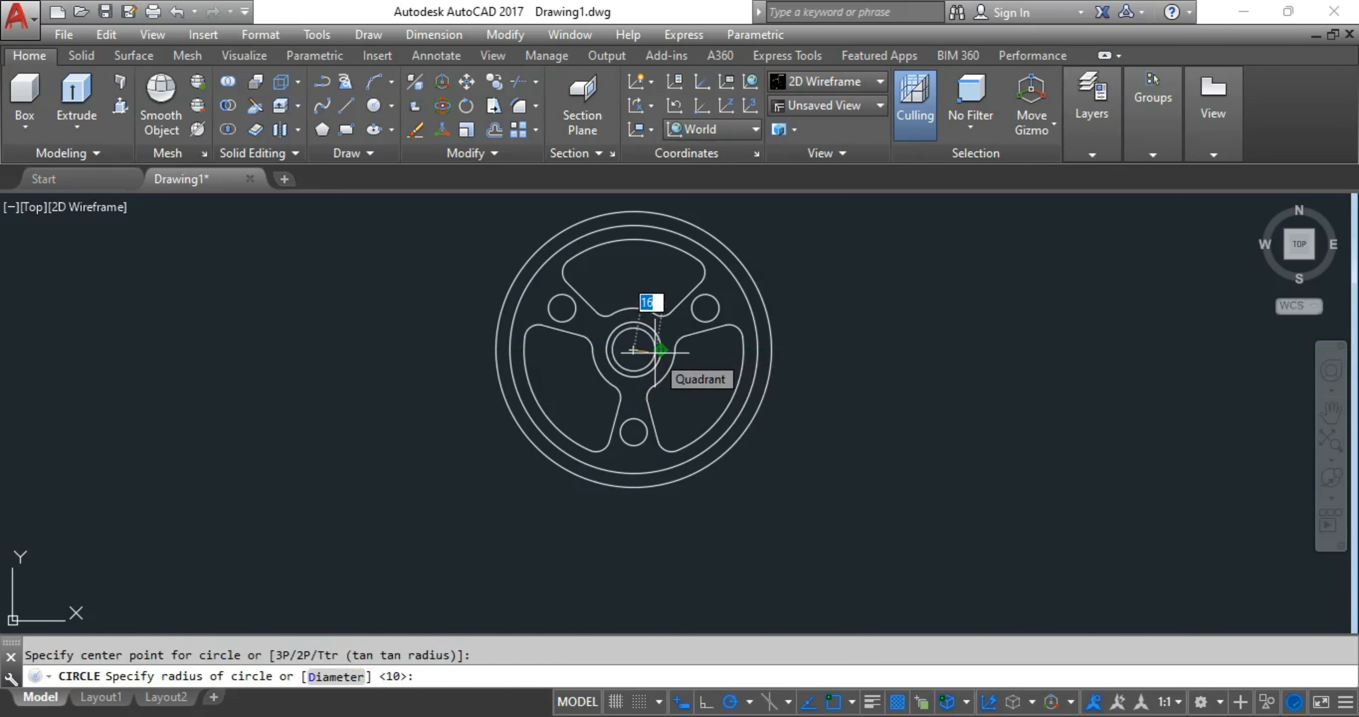
pyautogui.write('10')
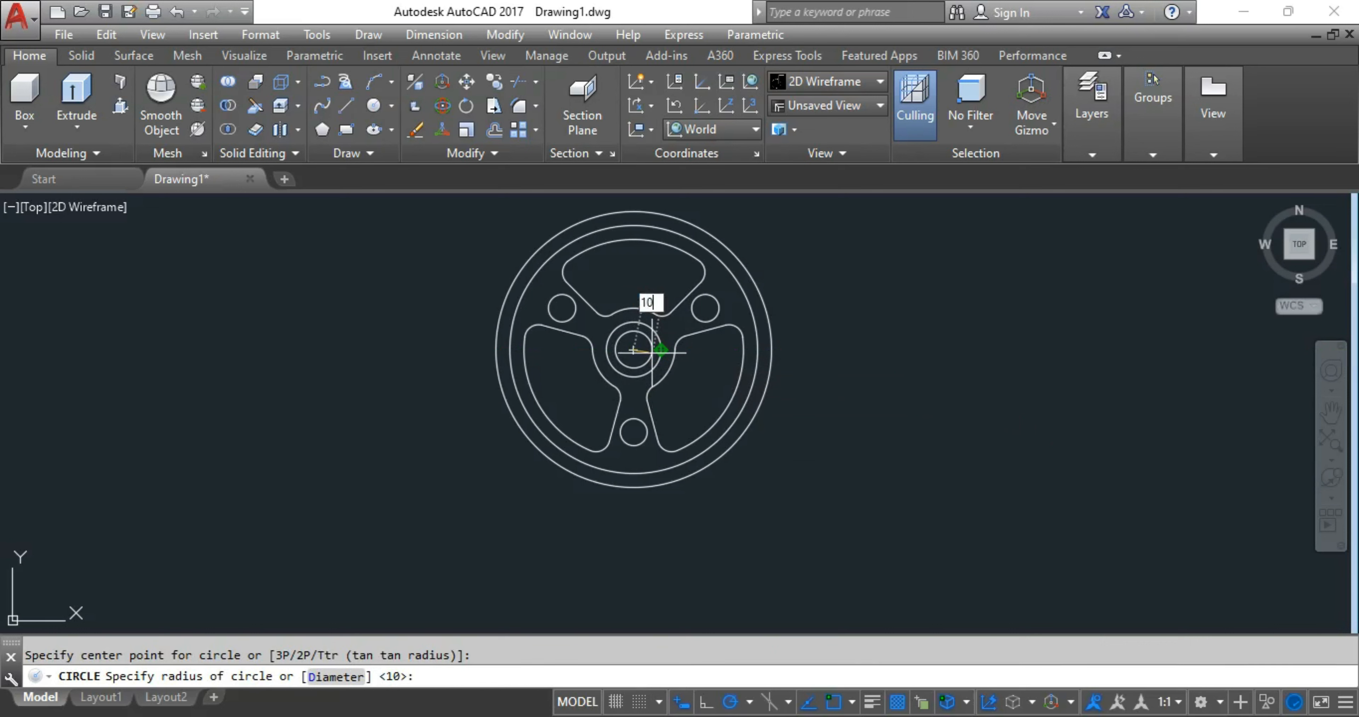
pyautogui.press('Return')
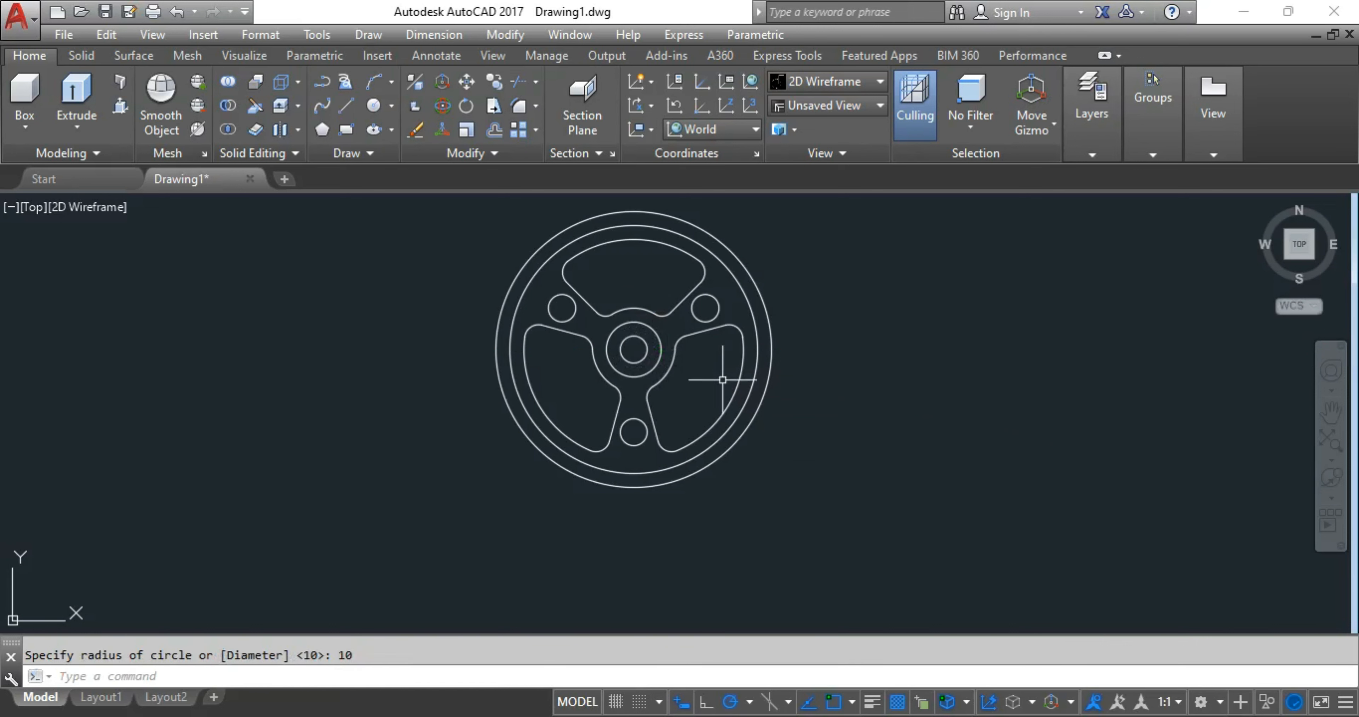
pyautogui.click(649, 346)
pyautogui.press('Delete')
# Step: Try a circle of radius 15 at the wheel's center and erase it
pyautogui.write('c')
pyautogui.press('Return')
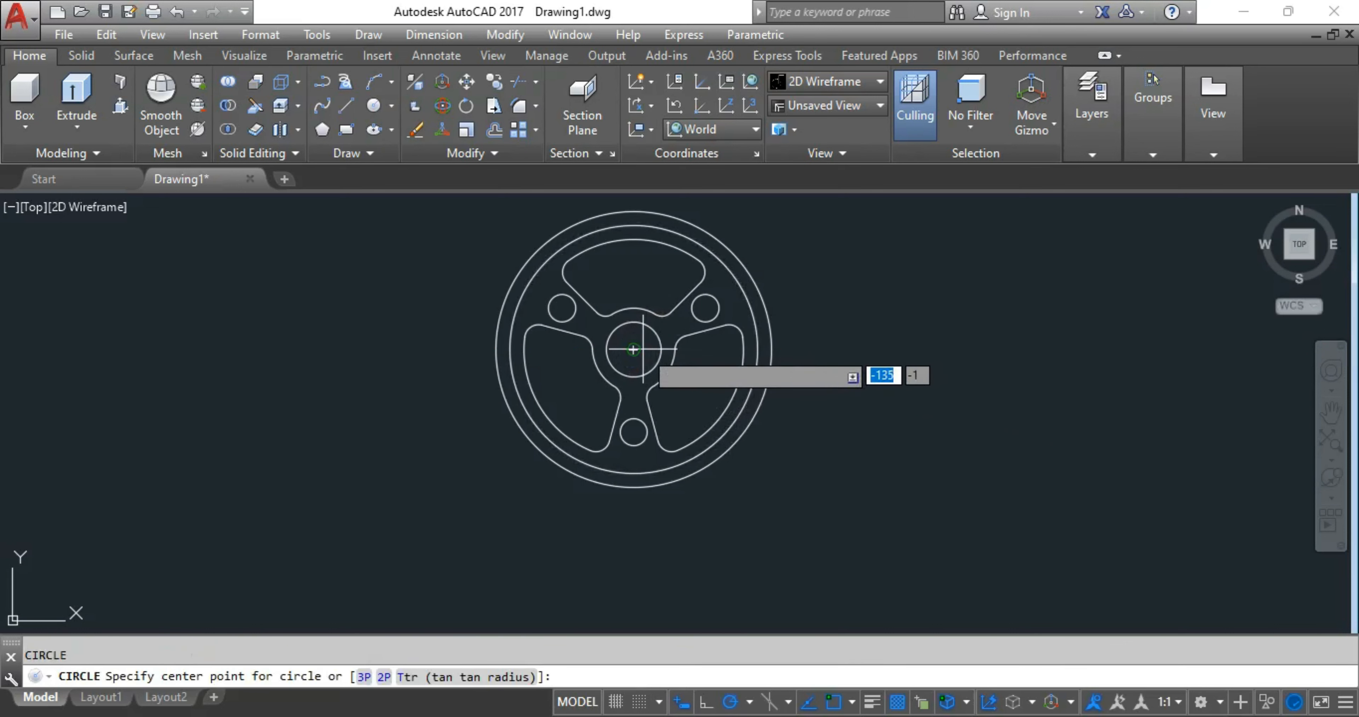
pyautogui.click(633, 349)
pyautogui.write('15')
pyautogui.press('Return')
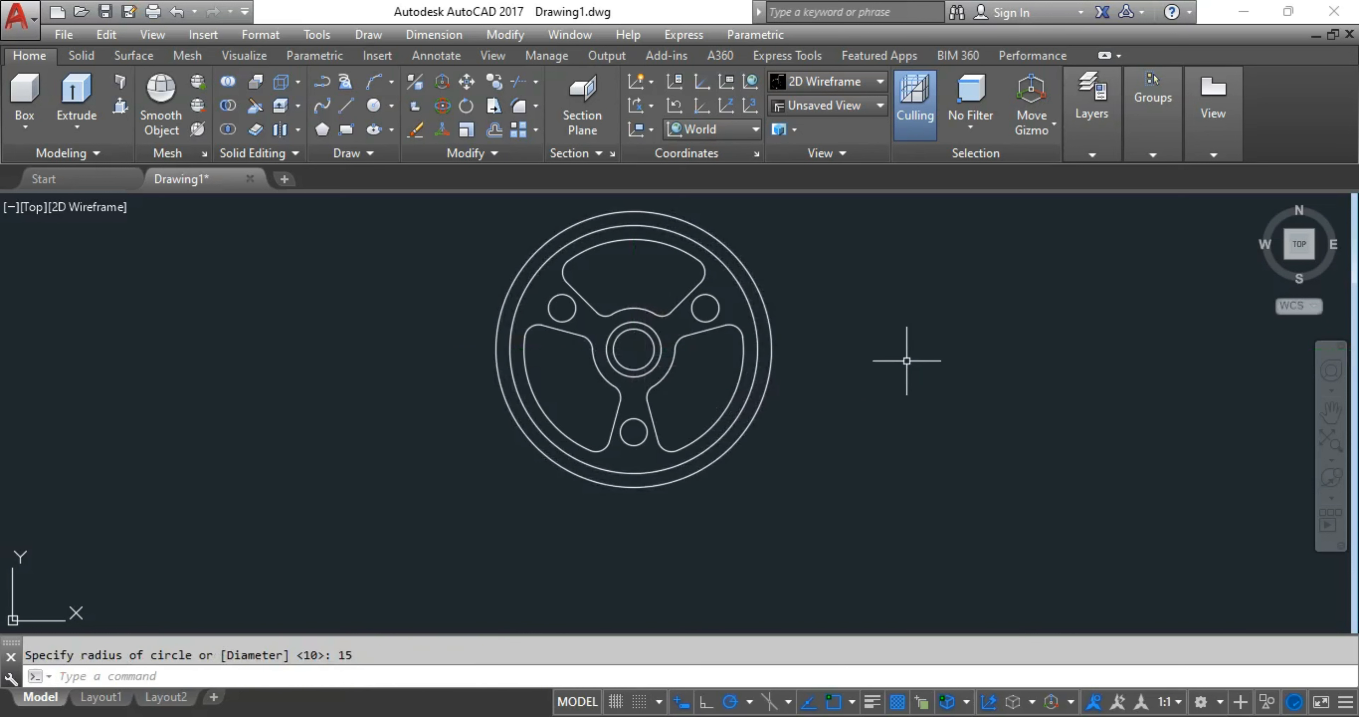
pyautogui.click(650, 341)
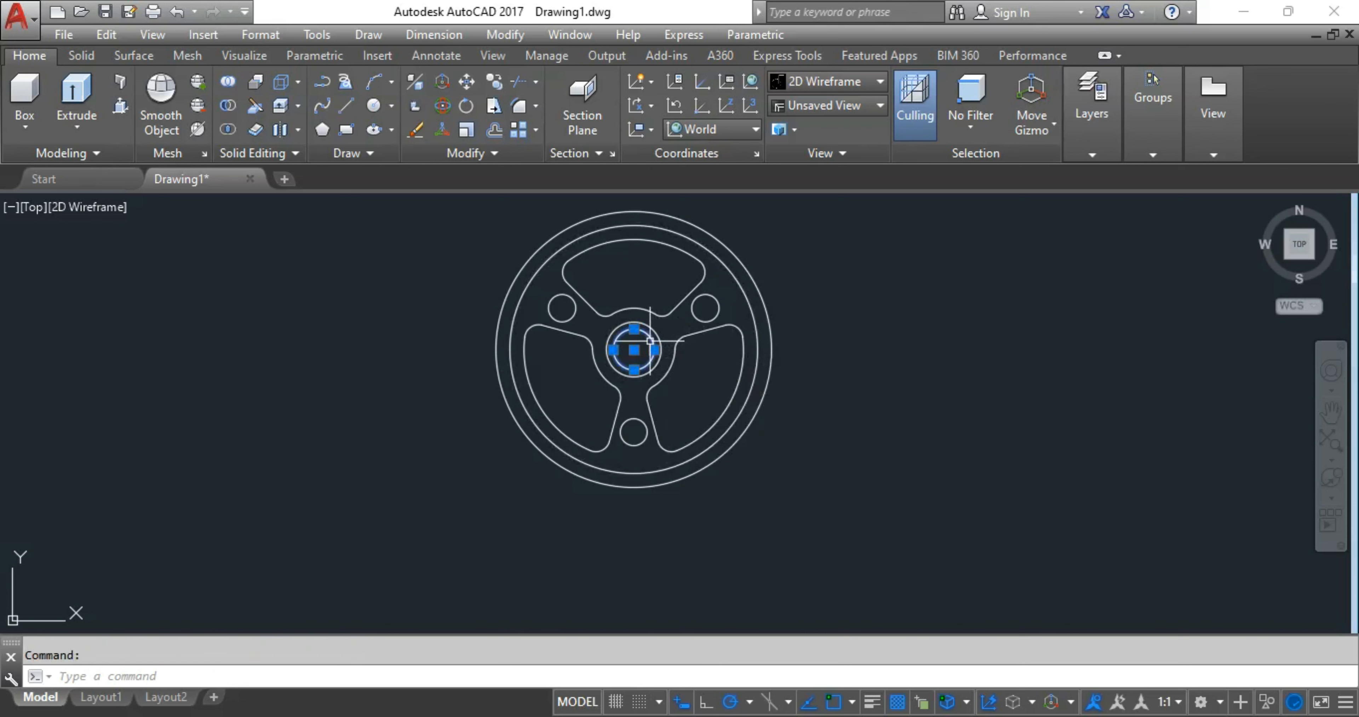
pyautogui.press('Delete')
# Step: Draw a circle of radius 10 at the wheel's center as the hub bore
pyautogui.write('c')
pyautogui.press('Return')
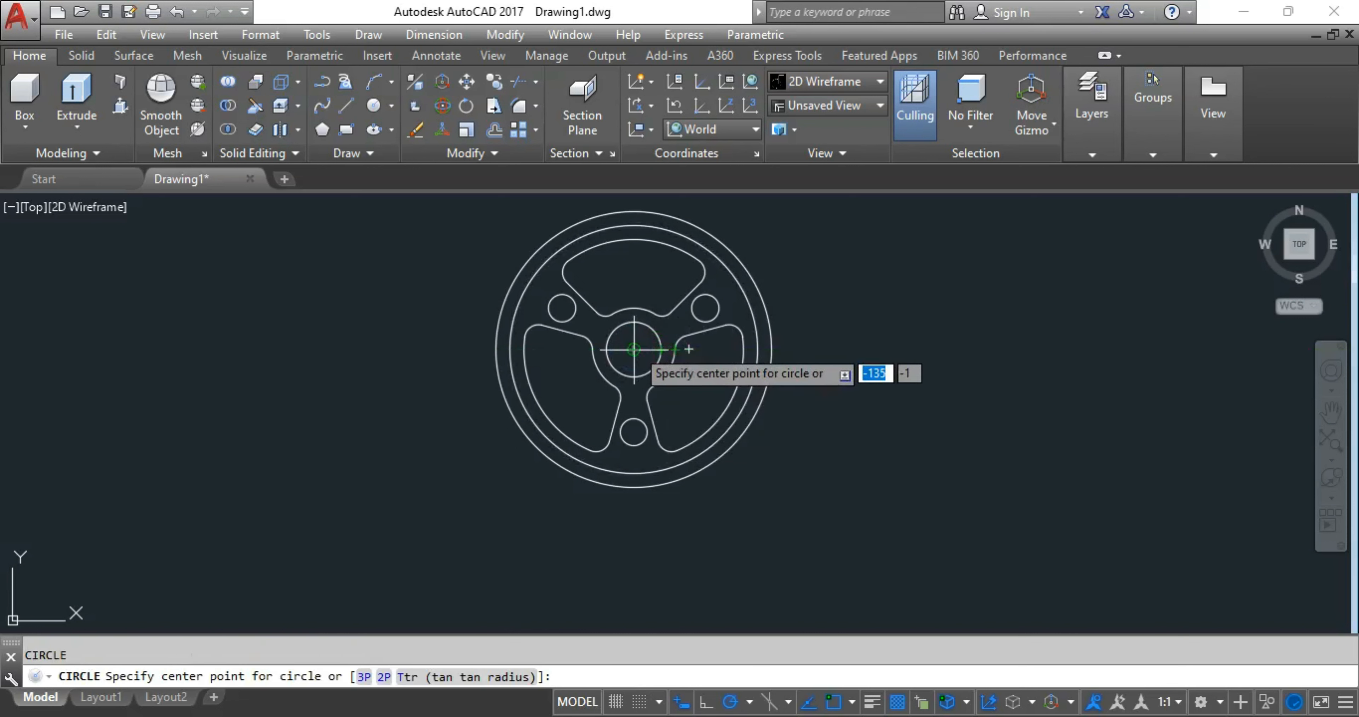
pyautogui.click(633, 350)
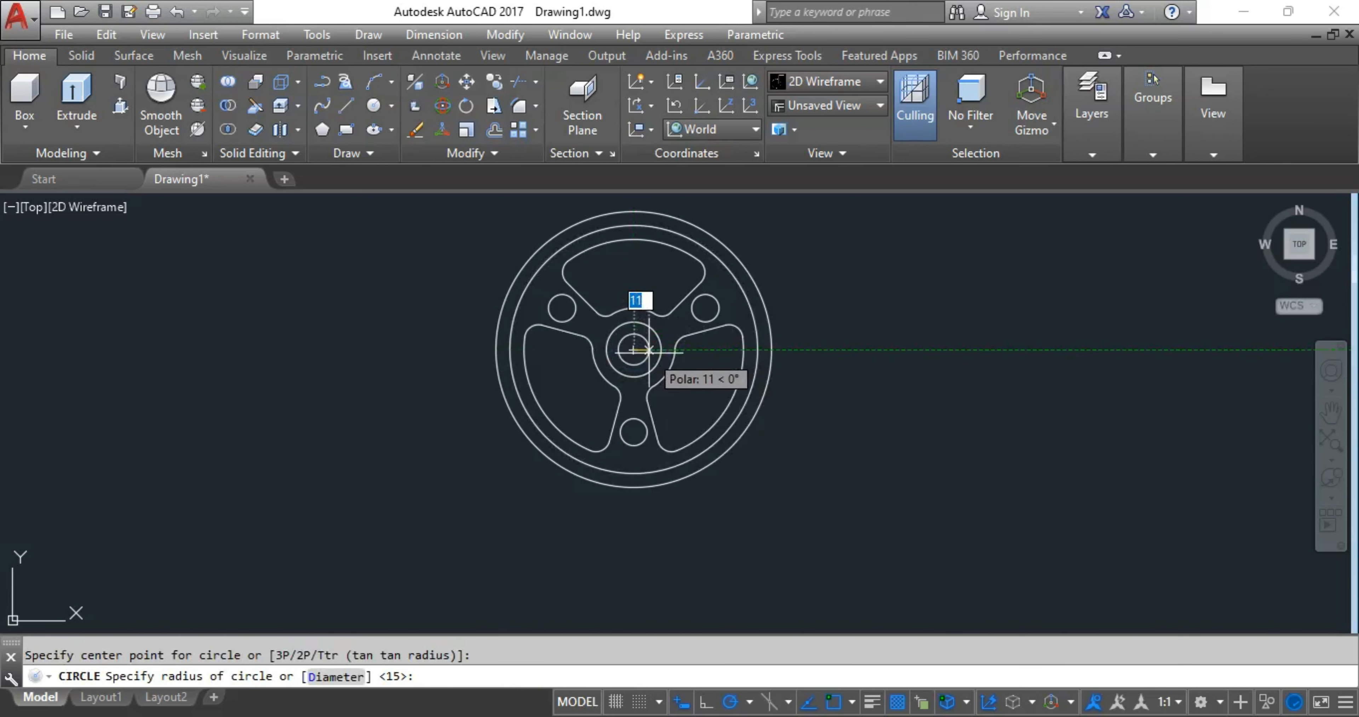
pyautogui.write('10')
pyautogui.press('Return')
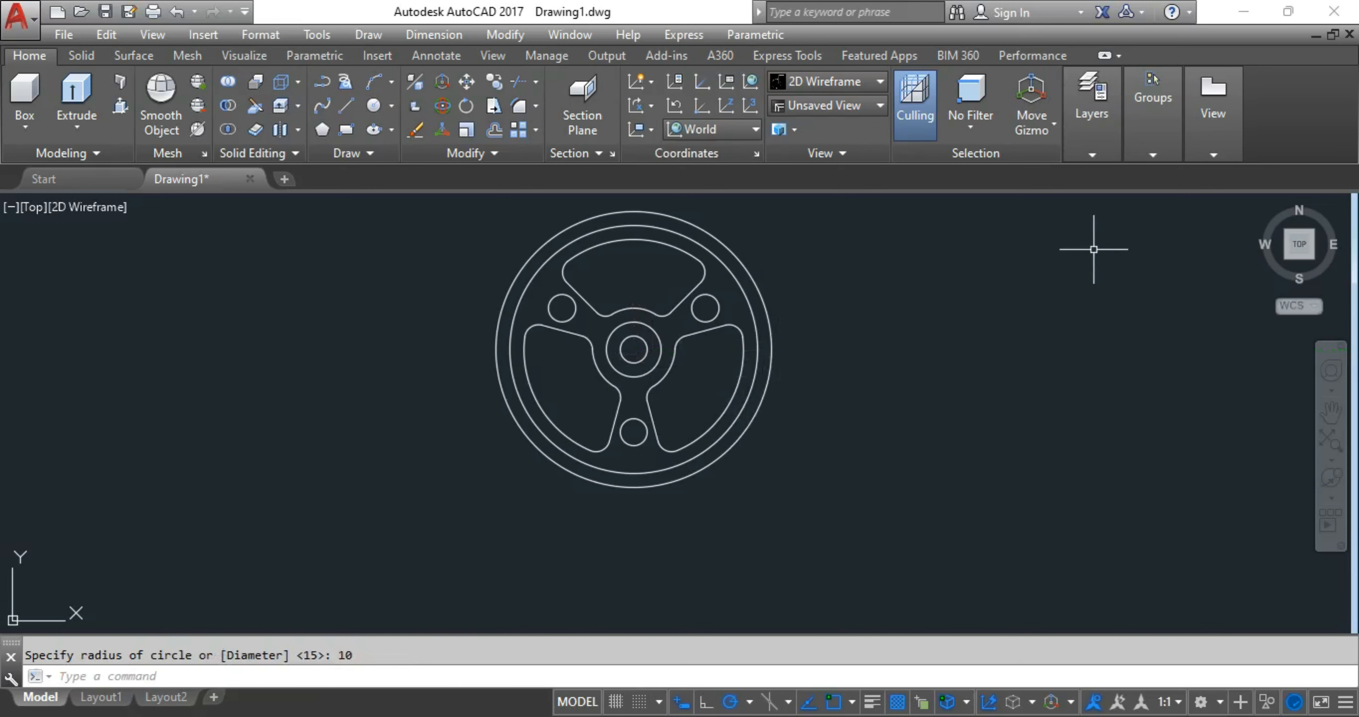
# Step: View the profile isometrically and try a Presspull on the hub area
pyautogui.click(1260, 204)
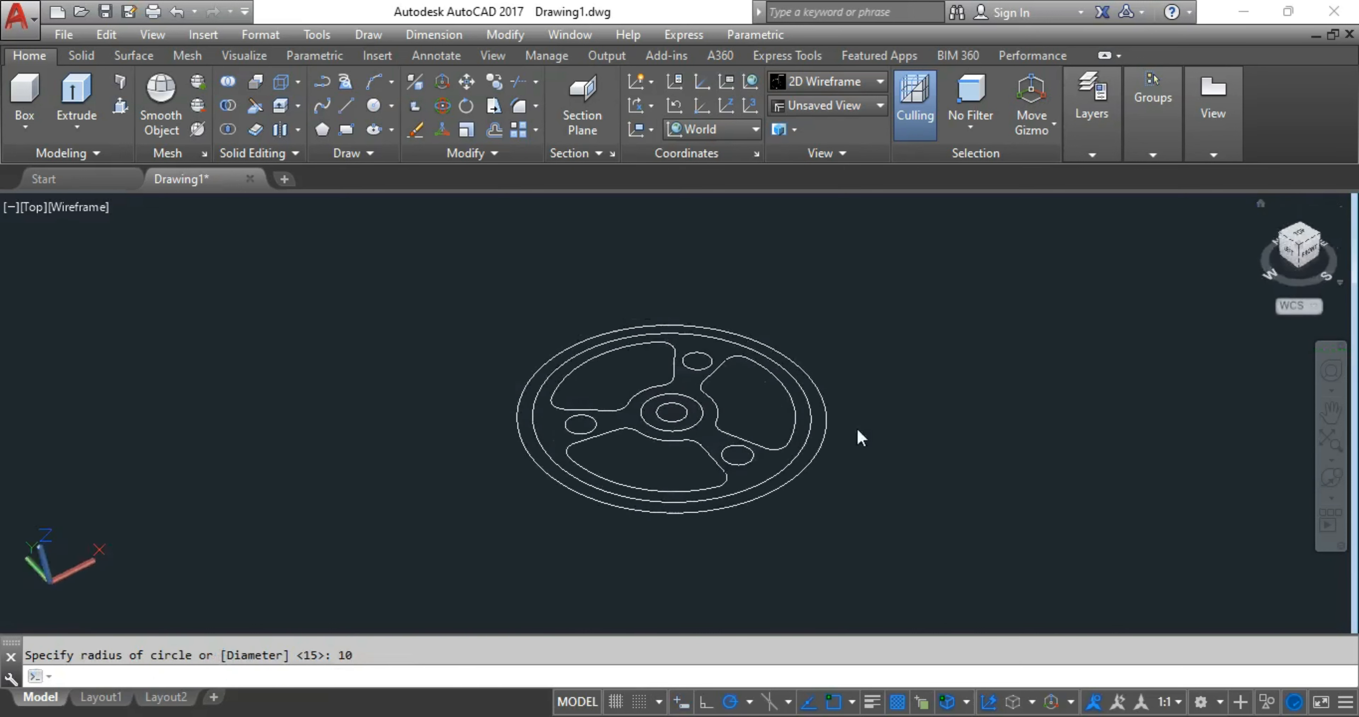
pyautogui.click(128, 107)
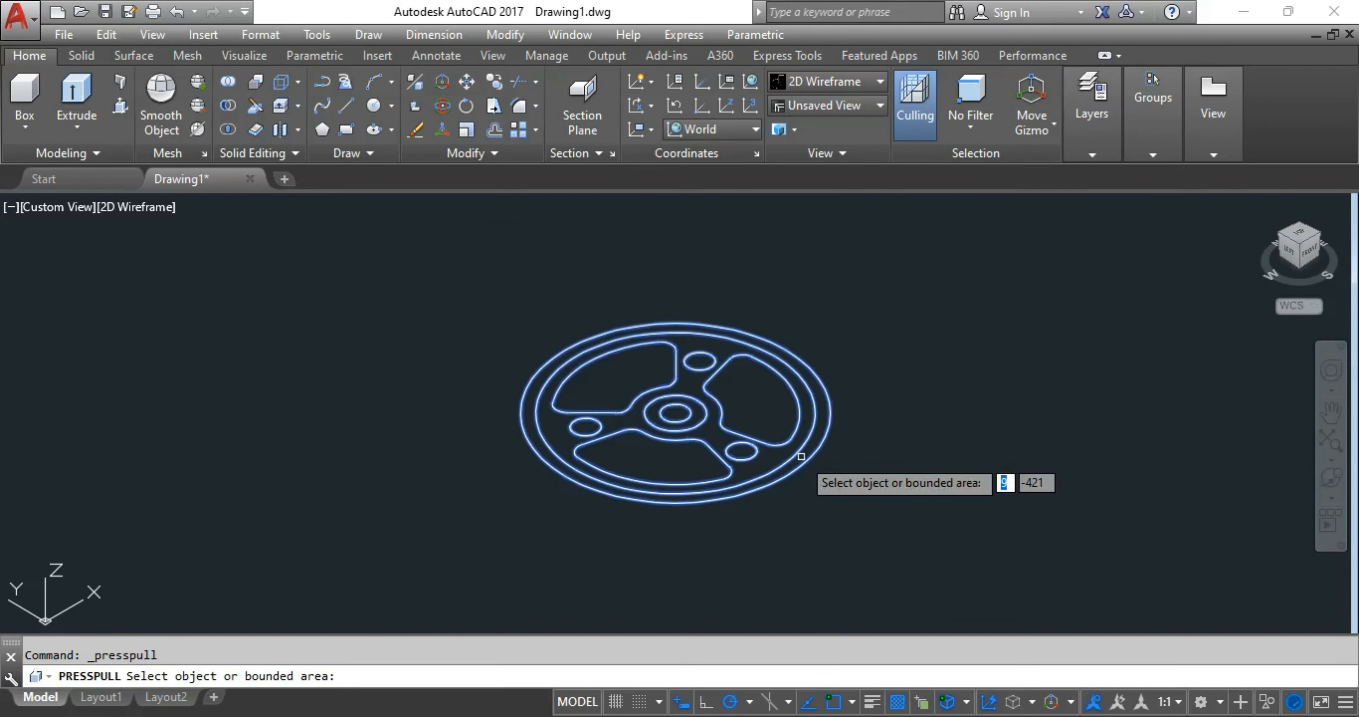
pyautogui.click(689, 414)
pyautogui.press('Escape')
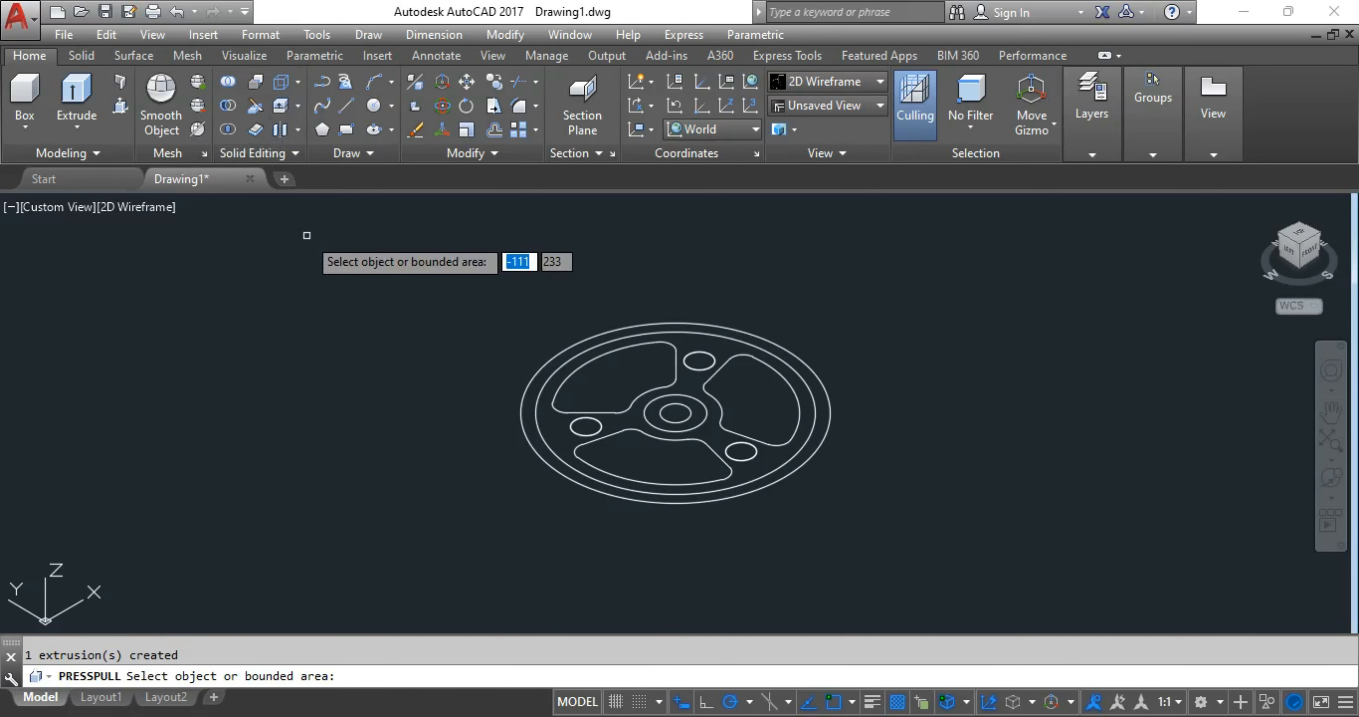
pyautogui.press('Return')
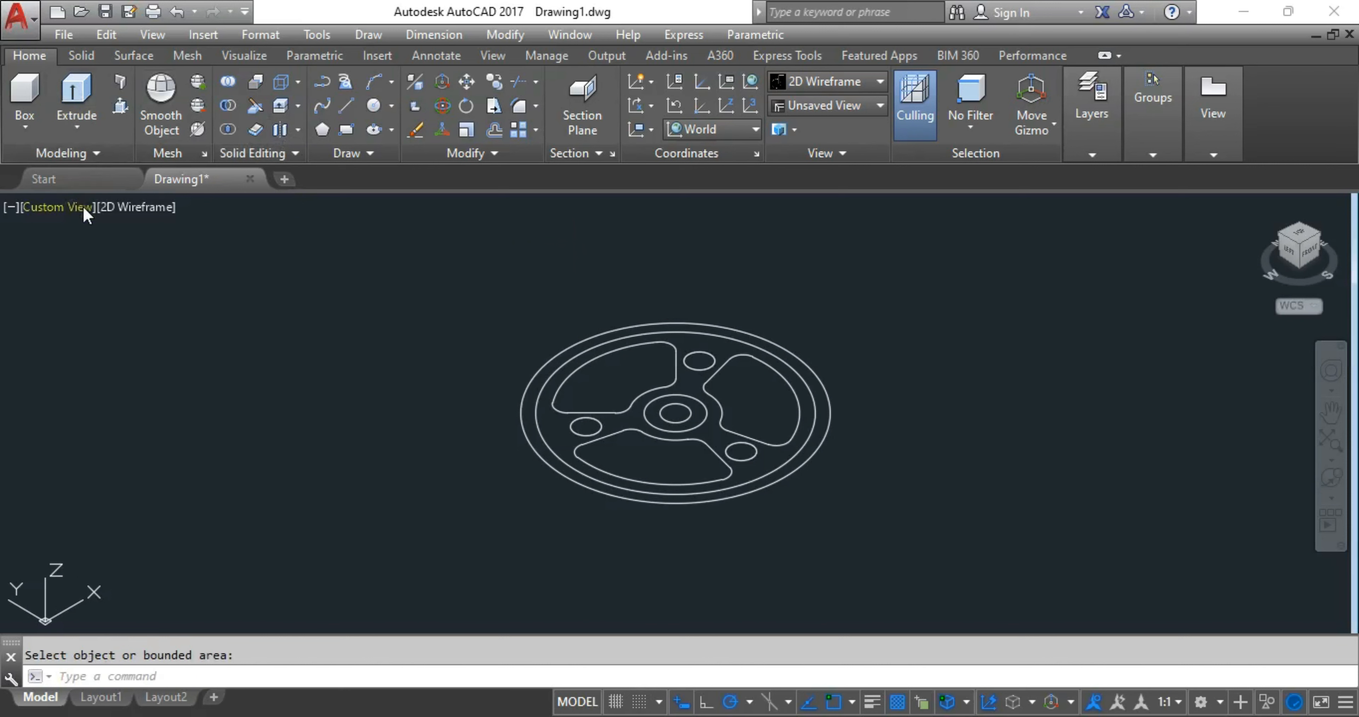
# Step: Apply the Shades of Gray visual style and extrude the three-spoke web area to a height of 100 with Presspull
pyautogui.click(118, 207)
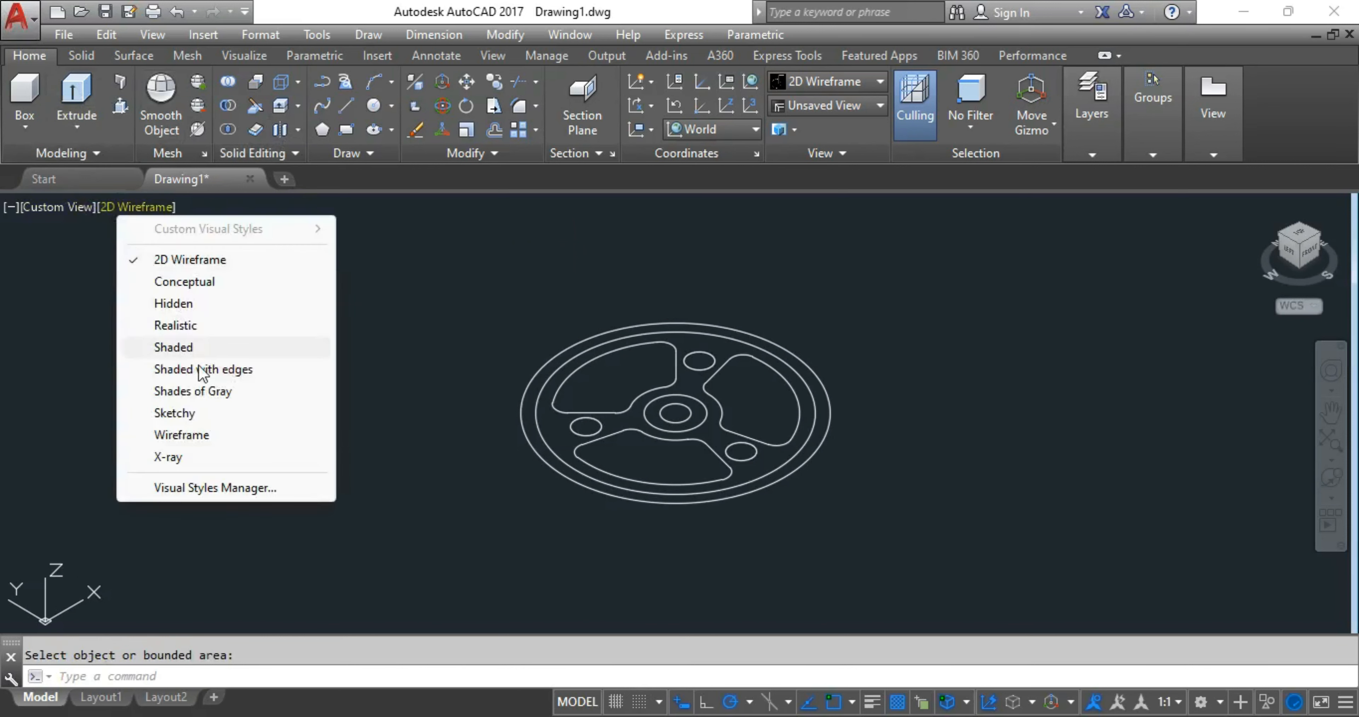
pyautogui.click(224, 391)
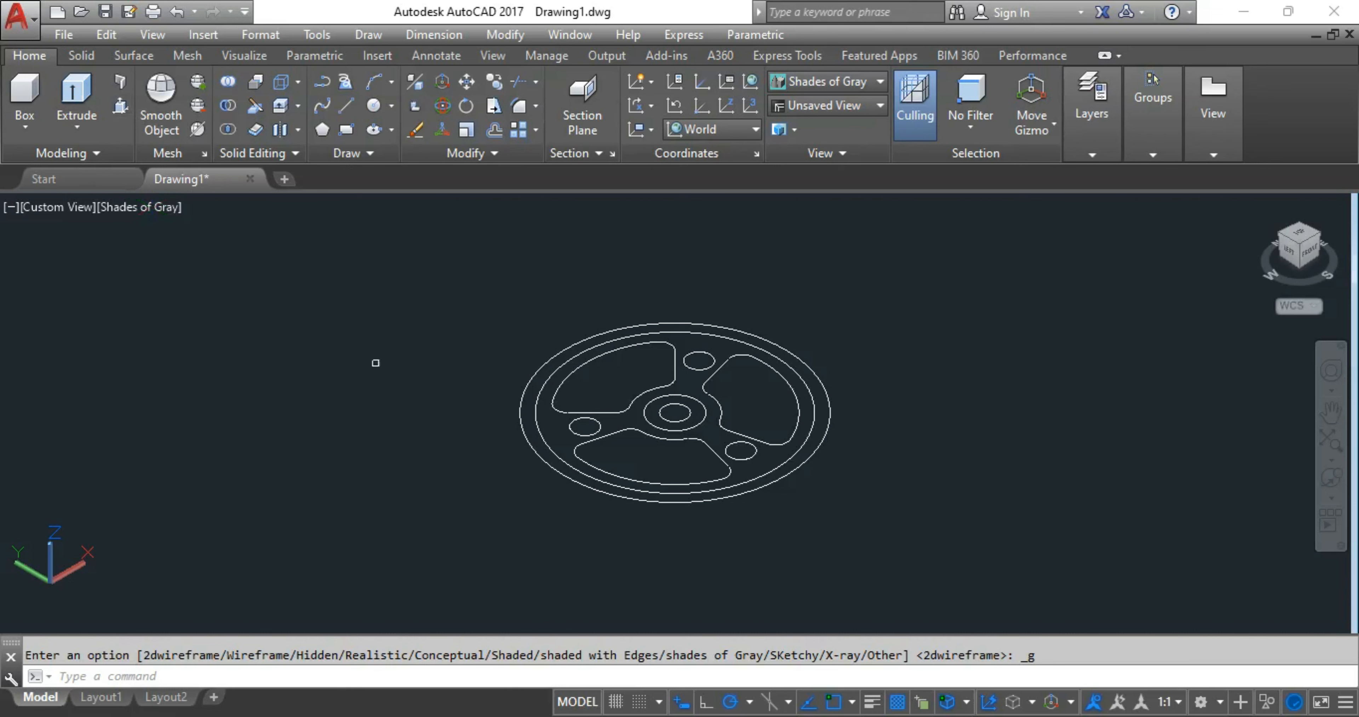
pyautogui.hotkey('ctrl', 'shift', 'e')
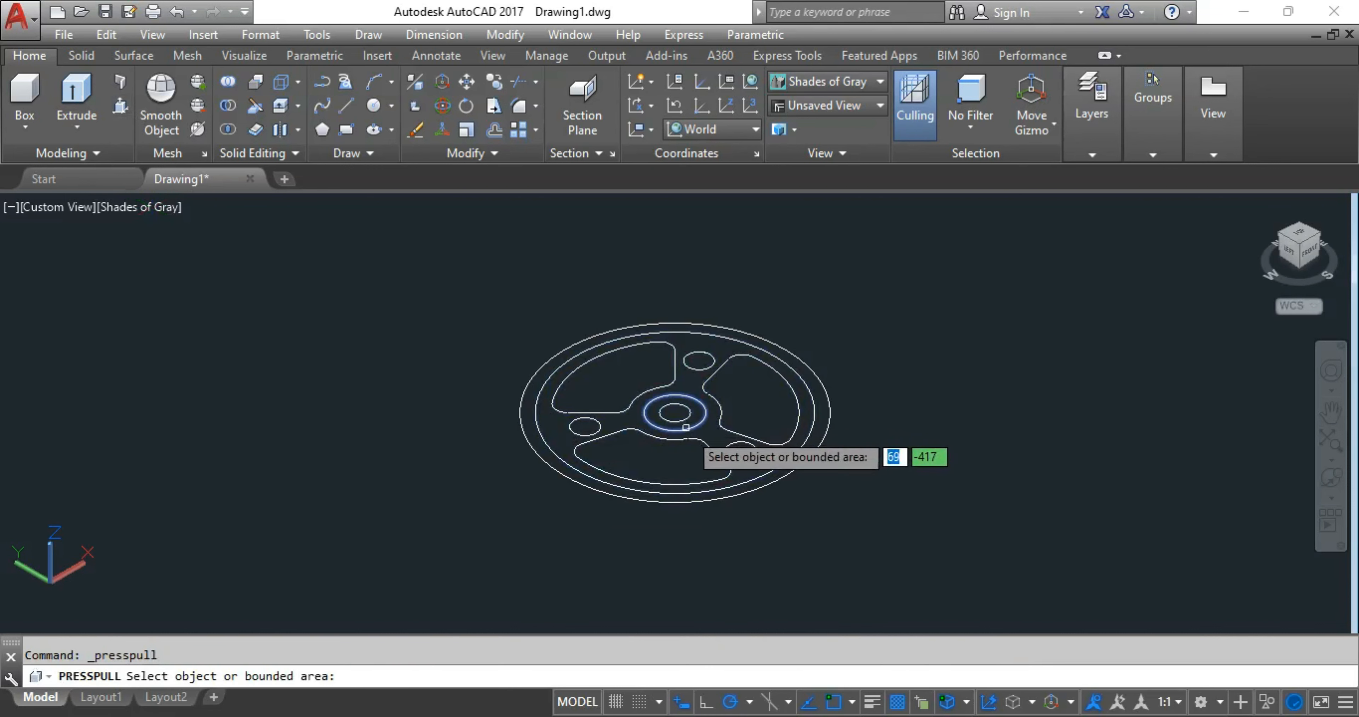
pyautogui.click(720, 438)
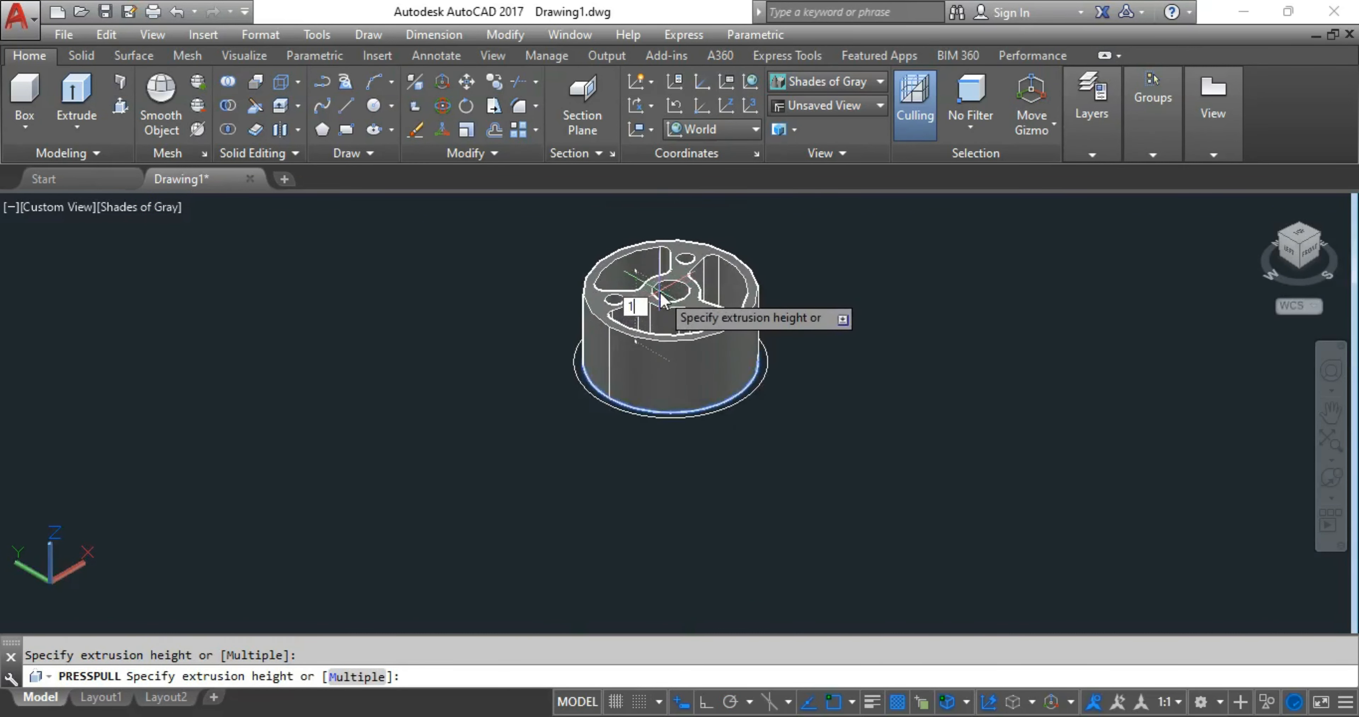
pyautogui.write('100')
pyautogui.press('Return')
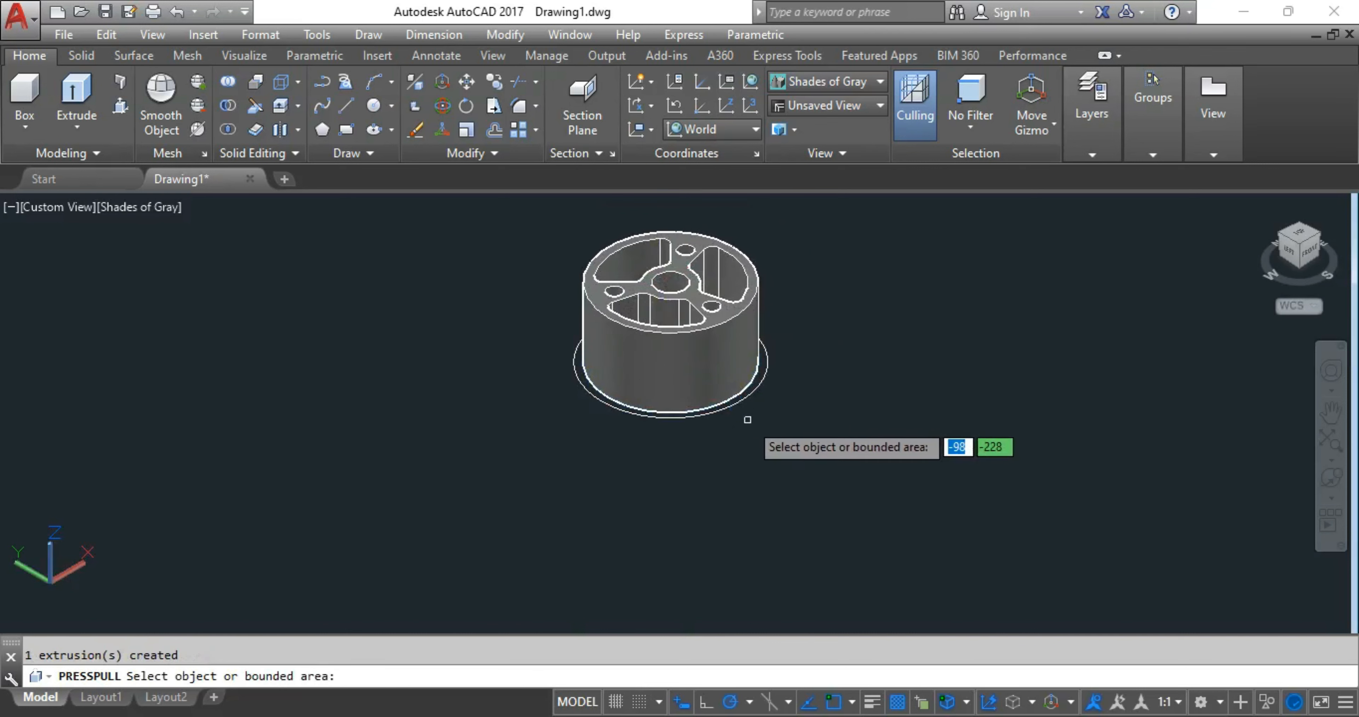
# Step: Extrude the outer rim ring around the spokes to a height of 100 with Presspull
pyautogui.click(739, 270)
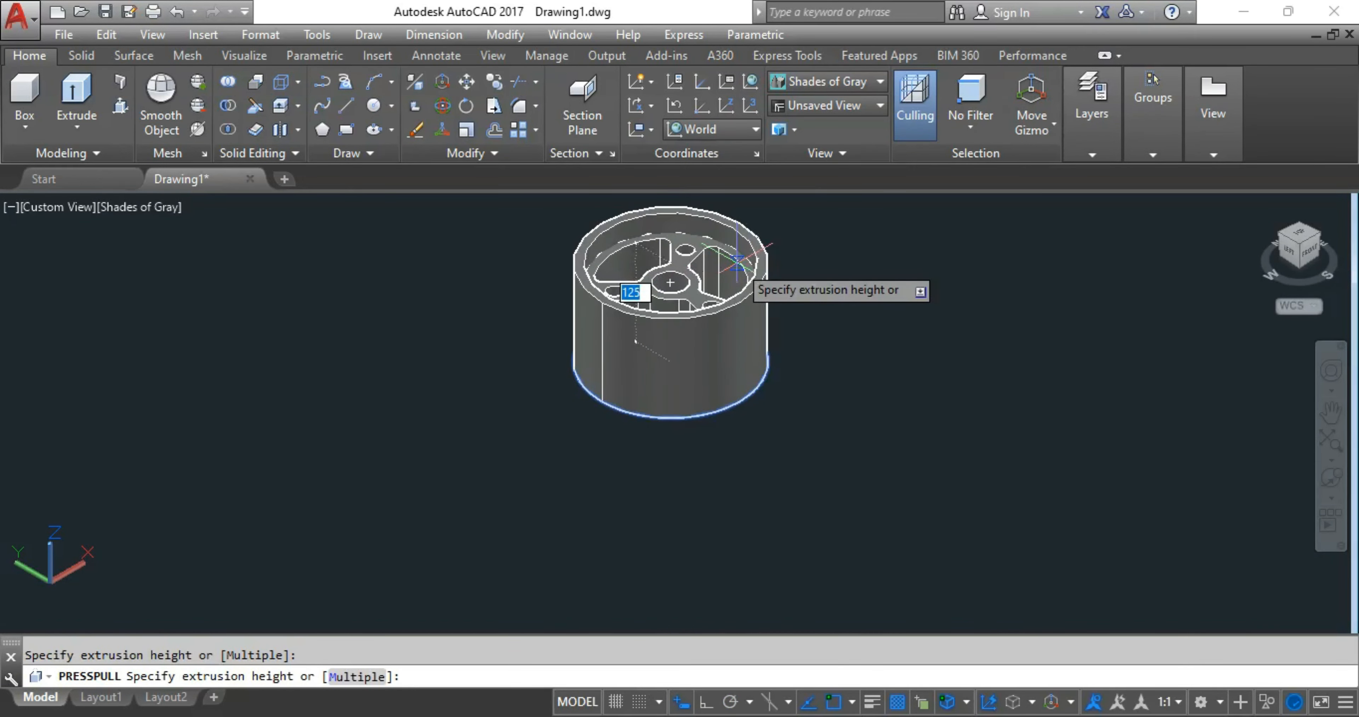
pyautogui.write('100')
pyautogui.press('Return')
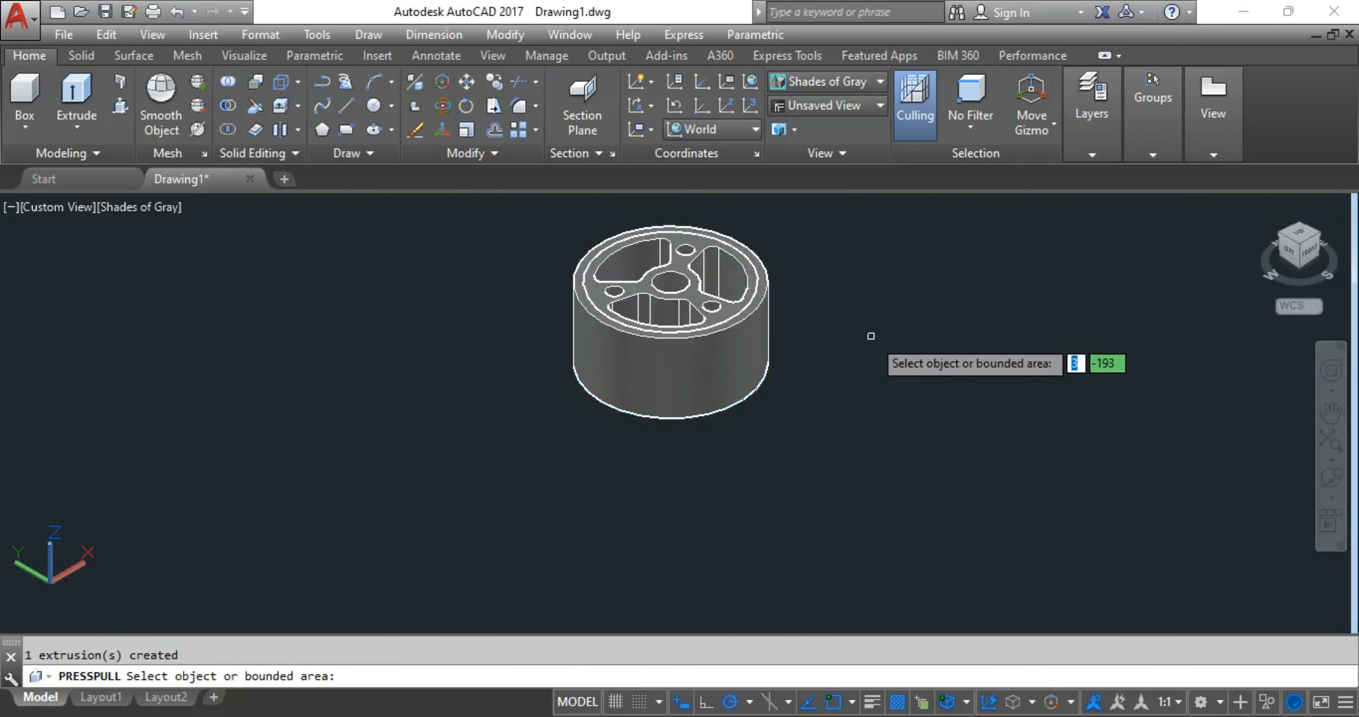
# Step: Try a Presspull on the bore circle at the wheel's center
pyautogui.keyDown('shift'); pyautogui.moveTo(863, 325); pyautogui.dragTo(853, 448, button='middle'); pyautogui.keyUp('shift')
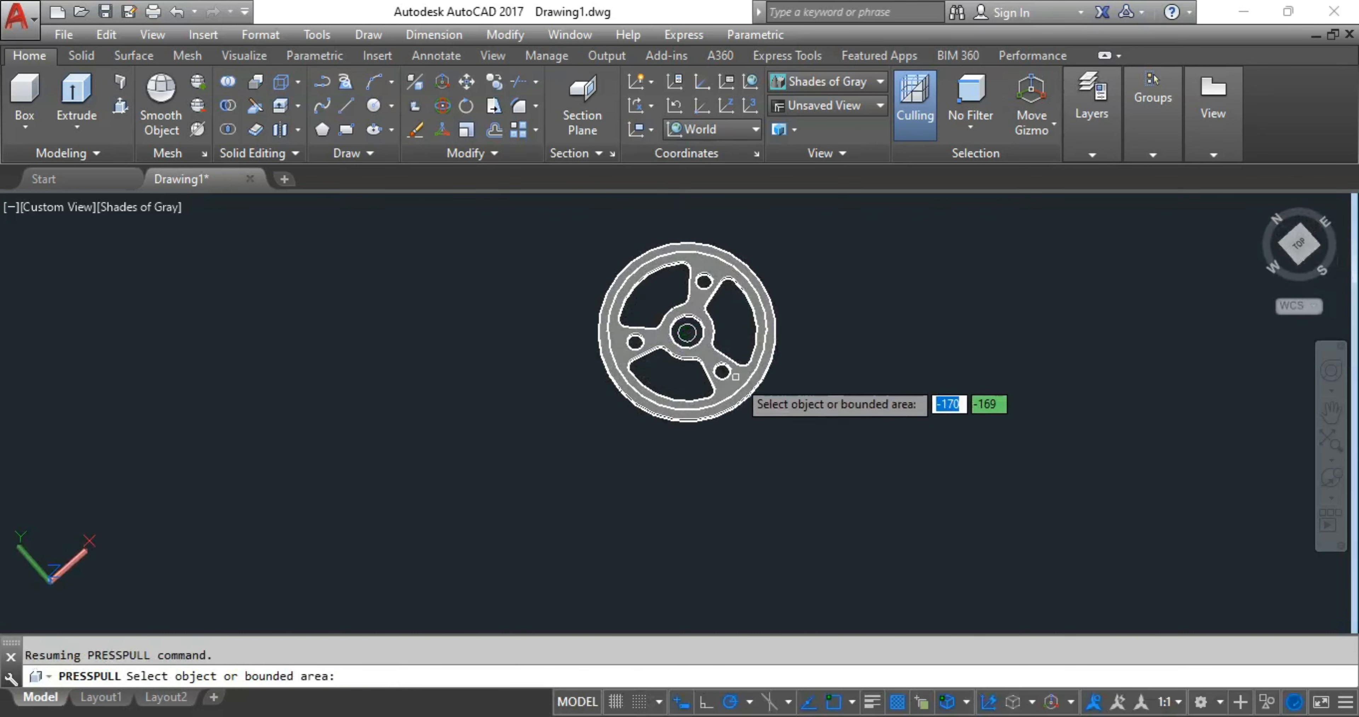
pyautogui.scroll(4, 653, 306)
pyautogui.click(650, 303)
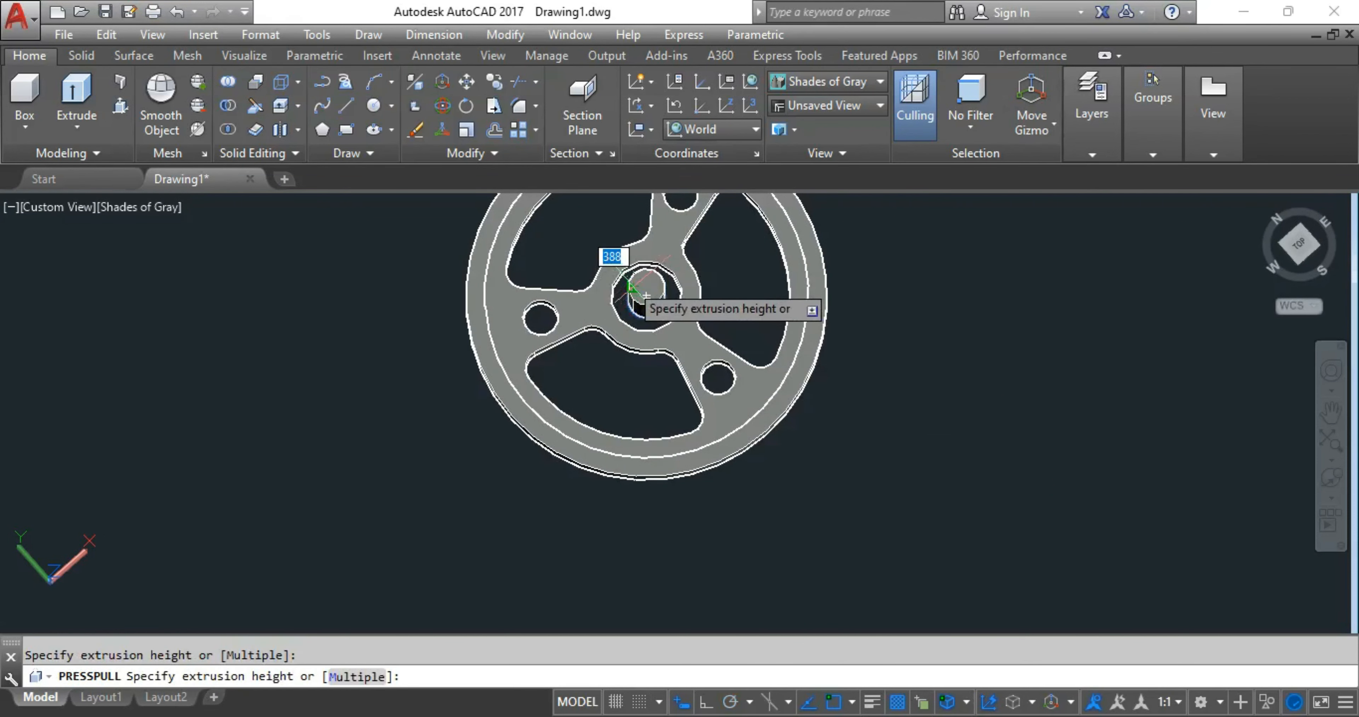
pyautogui.click(646, 298)
pyautogui.scroll(2, 643, 299)
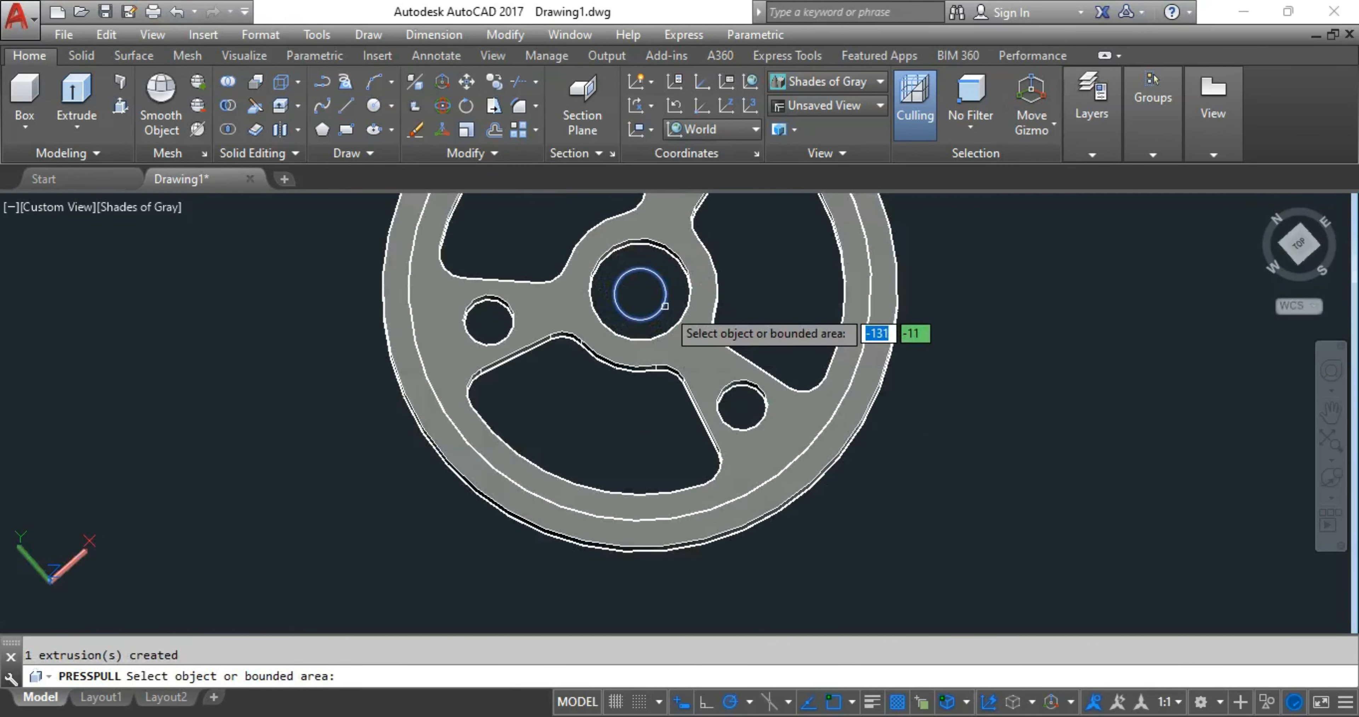
# Step: Extrude the hub ring around the bore with Presspull to the same 100 height as the spokes
pyautogui.scroll(2, 684, 287)
pyautogui.click(683, 289)
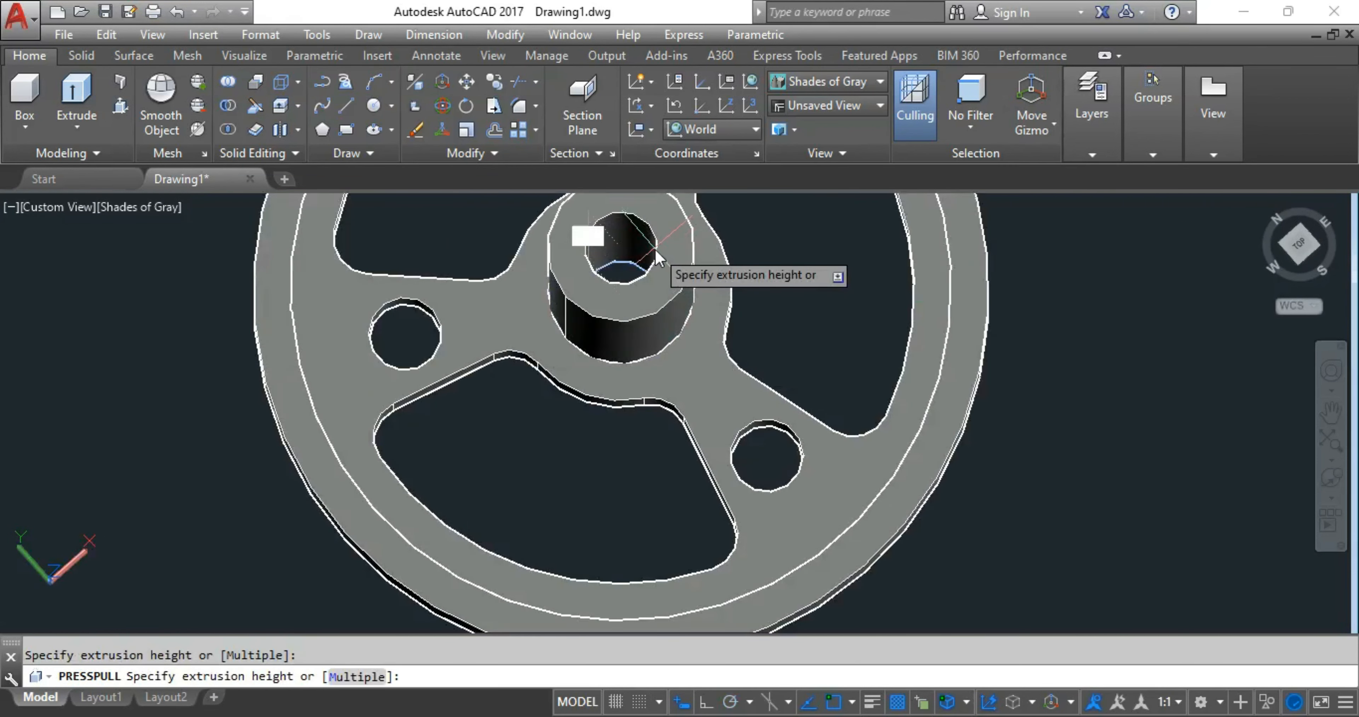
pyautogui.write('10')
pyautogui.press('Return')
pyautogui.keyDown('shift'); pyautogui.moveTo(990, 493); pyautogui.dragTo(819, 385, button='middle'); pyautogui.keyUp('shift')
pyautogui.scroll(-3, 954, 385)
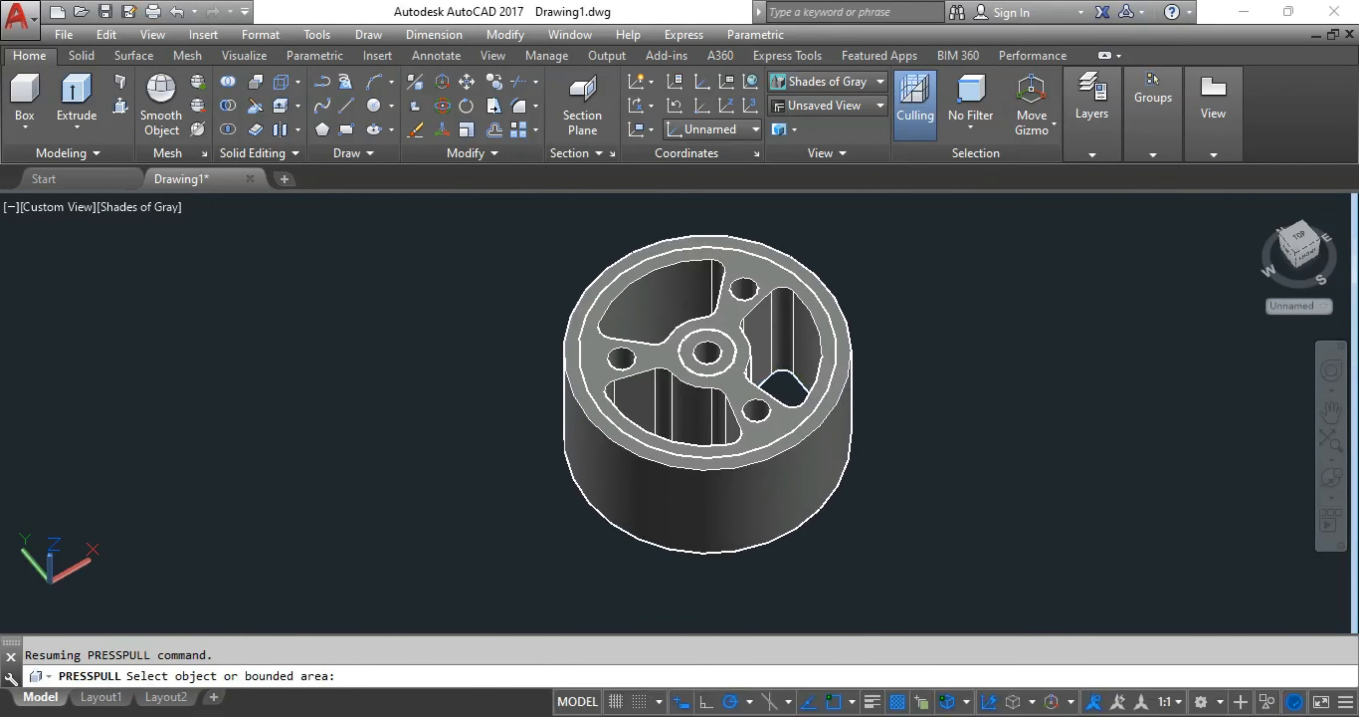
pyautogui.press('Escape')
pyautogui.moveTo(936, 449); pyautogui.dragTo(873, 431, button='middle')
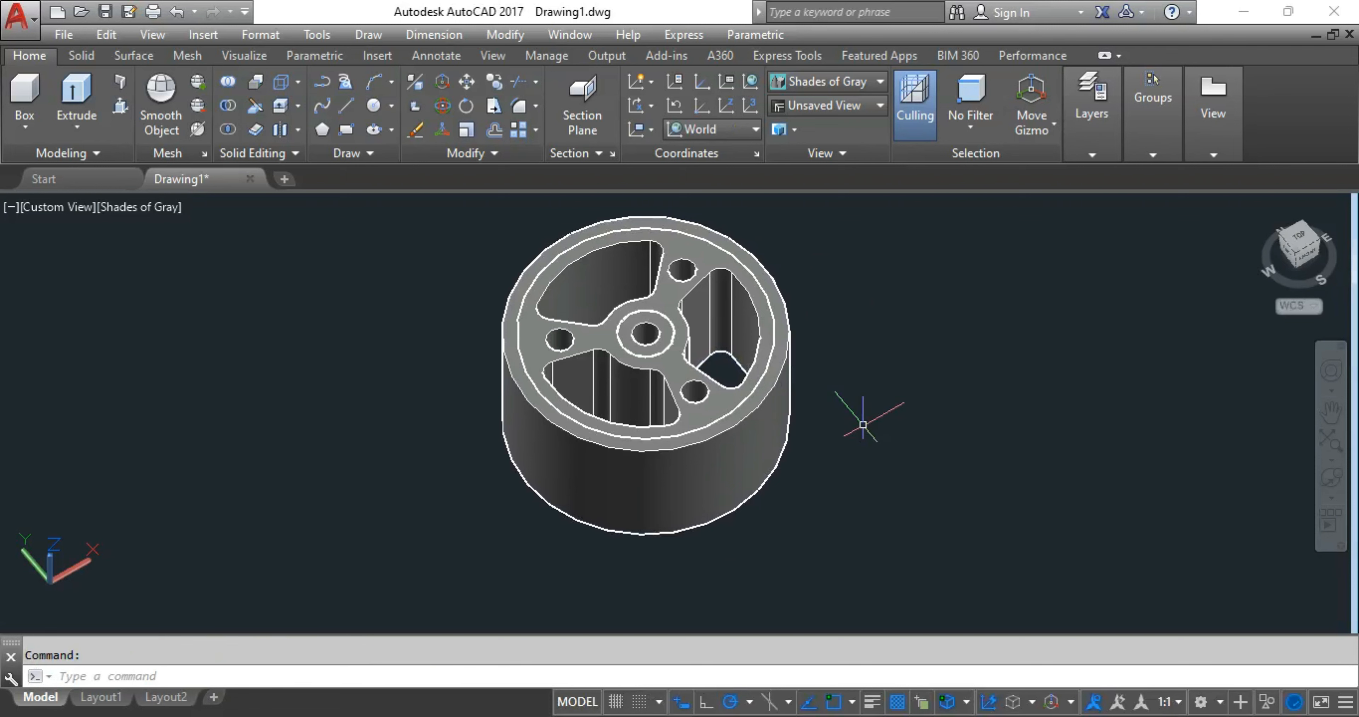
# Step: Try raising the hub ring around the bore above the wheel's top face with Presspull
pyautogui.click(122, 106)
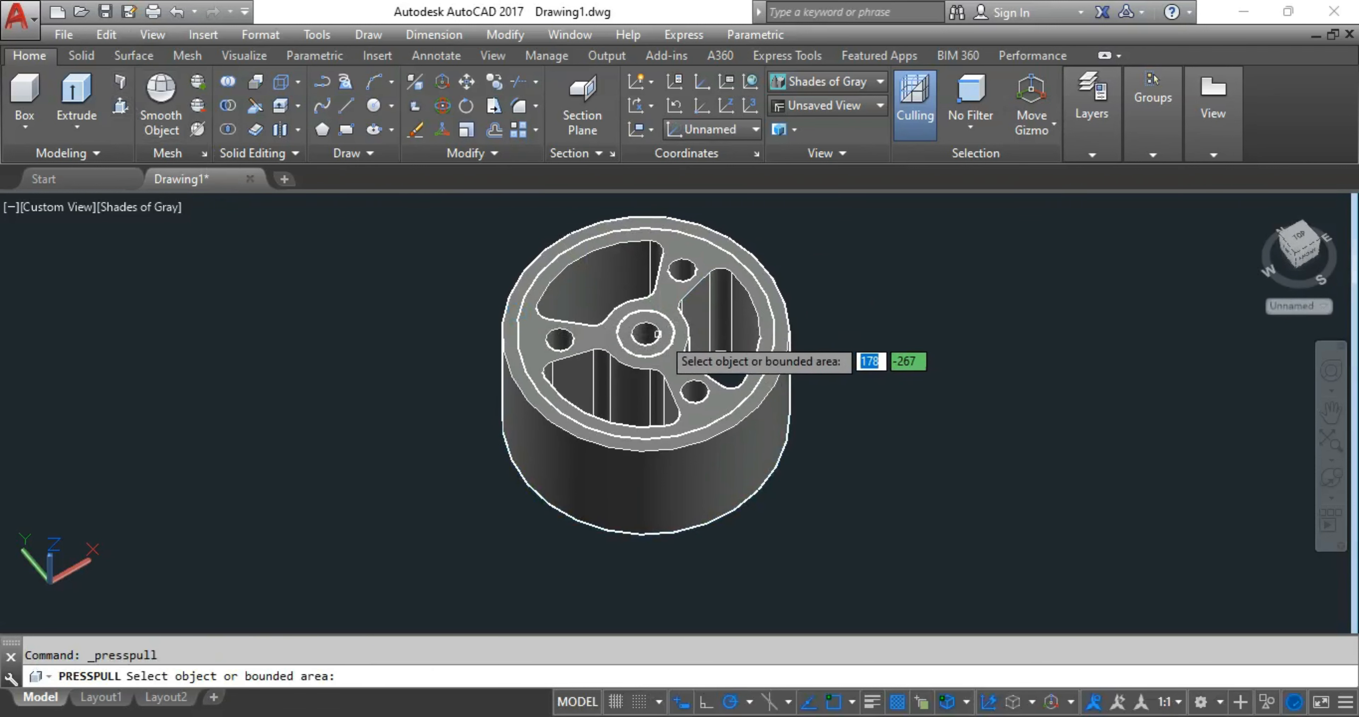
pyautogui.scroll(5, 657, 334)
pyautogui.click(657, 324)
pyautogui.scroll(-6, 657, 295)
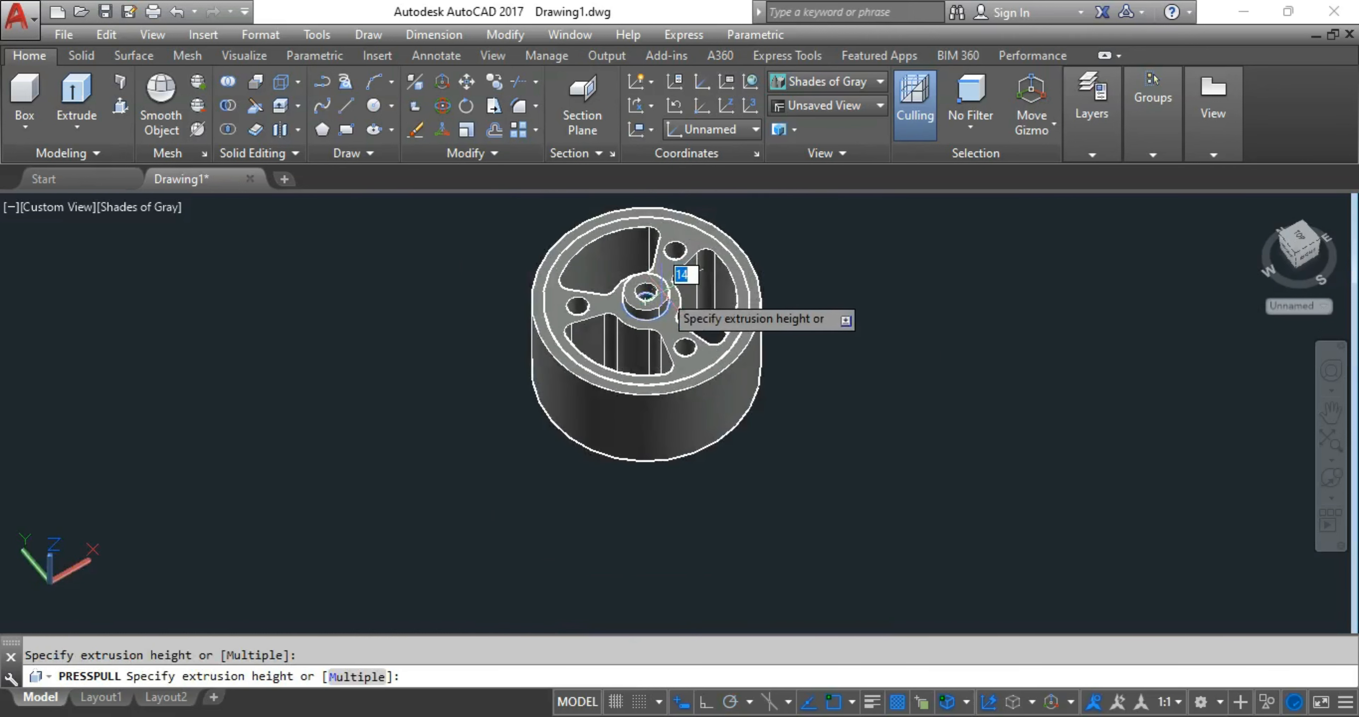
pyautogui.scroll(3, 663, 289)
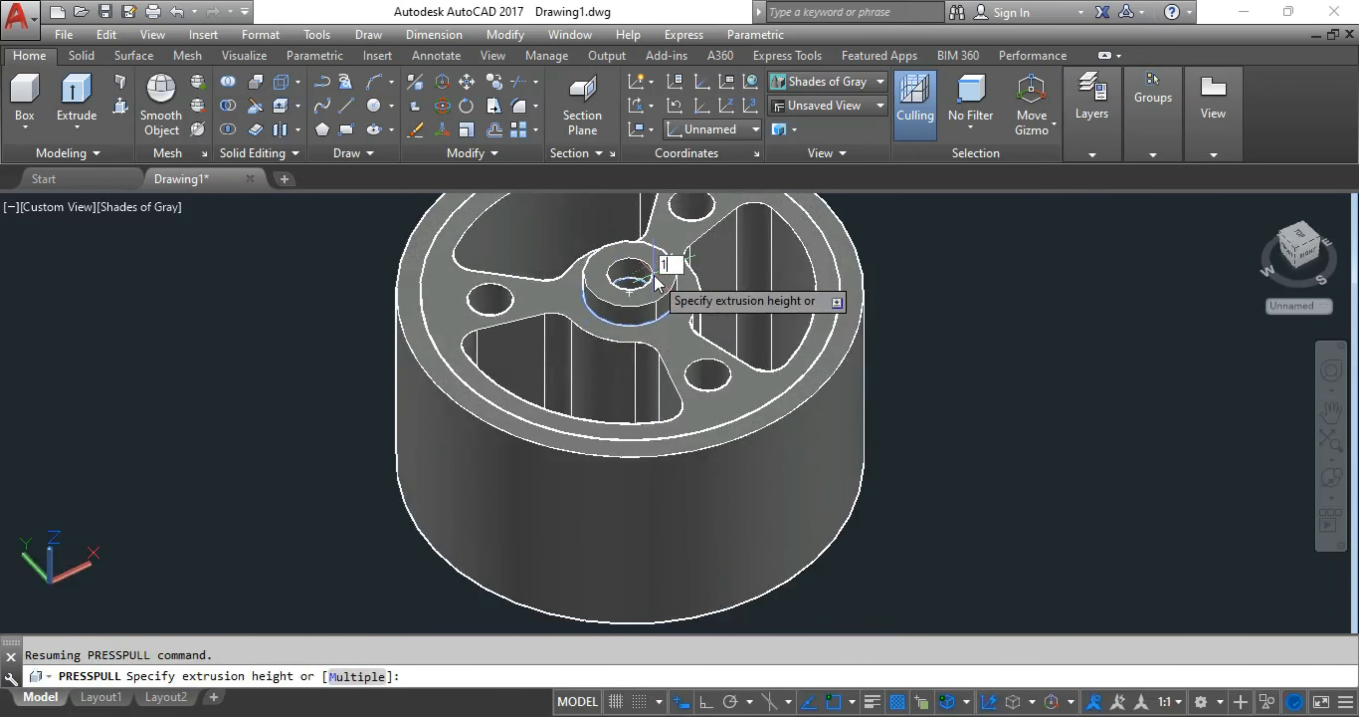
pyautogui.press('Return')
# Step: Try extruding the hub ring outward on the wheel's underside with Presspull, and undo both hub extrusions
pyautogui.keyDown('shift'); pyautogui.moveTo(846, 384); pyautogui.dragTo(648, 351, button='middle'); pyautogui.keyUp('shift')
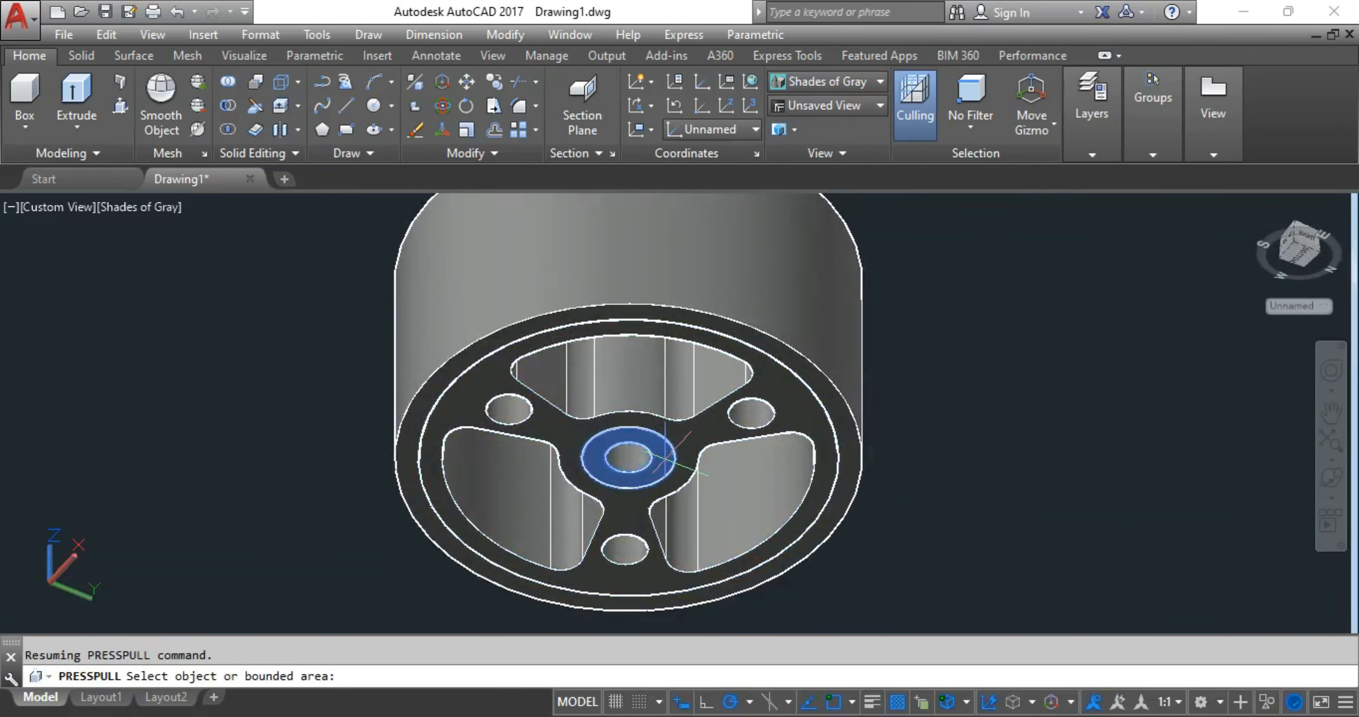
pyautogui.click(665, 457)
pyautogui.press('Return')
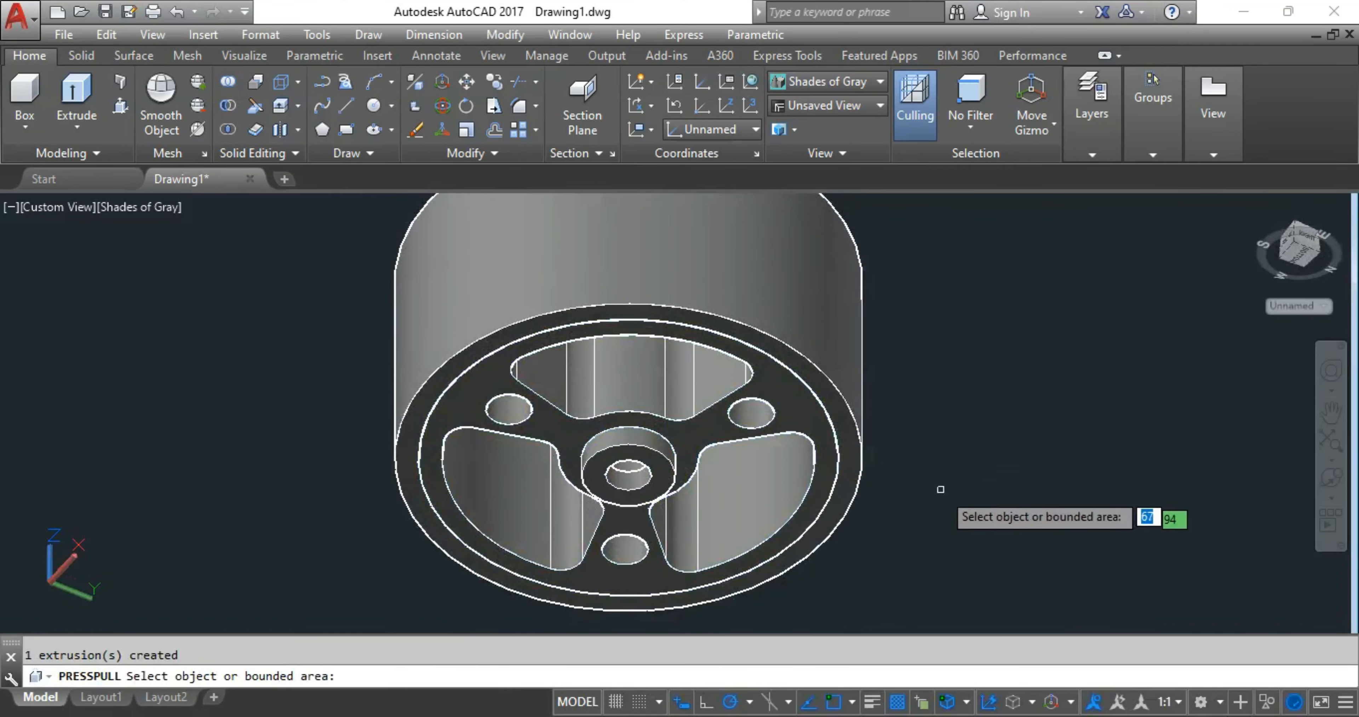
pyautogui.keyDown('shift'); pyautogui.moveTo(940, 486); pyautogui.dragTo(897, 474, button='middle'); pyautogui.keyUp('shift')
pyautogui.keyDown('shift'); pyautogui.moveTo(628, 440); pyautogui.dragTo(630, 452, button='middle'); pyautogui.keyUp('shift')
pyautogui.scroll(-2, 636, 419)
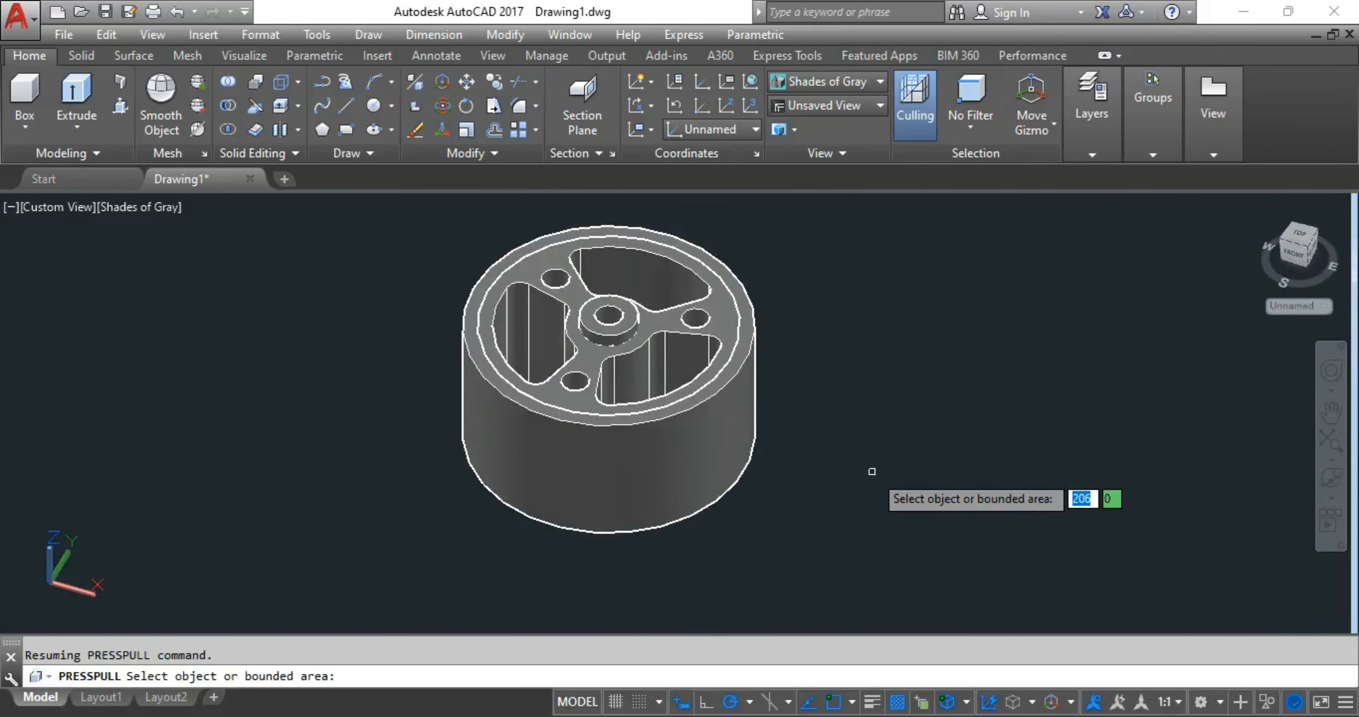
pyautogui.press('Escape')
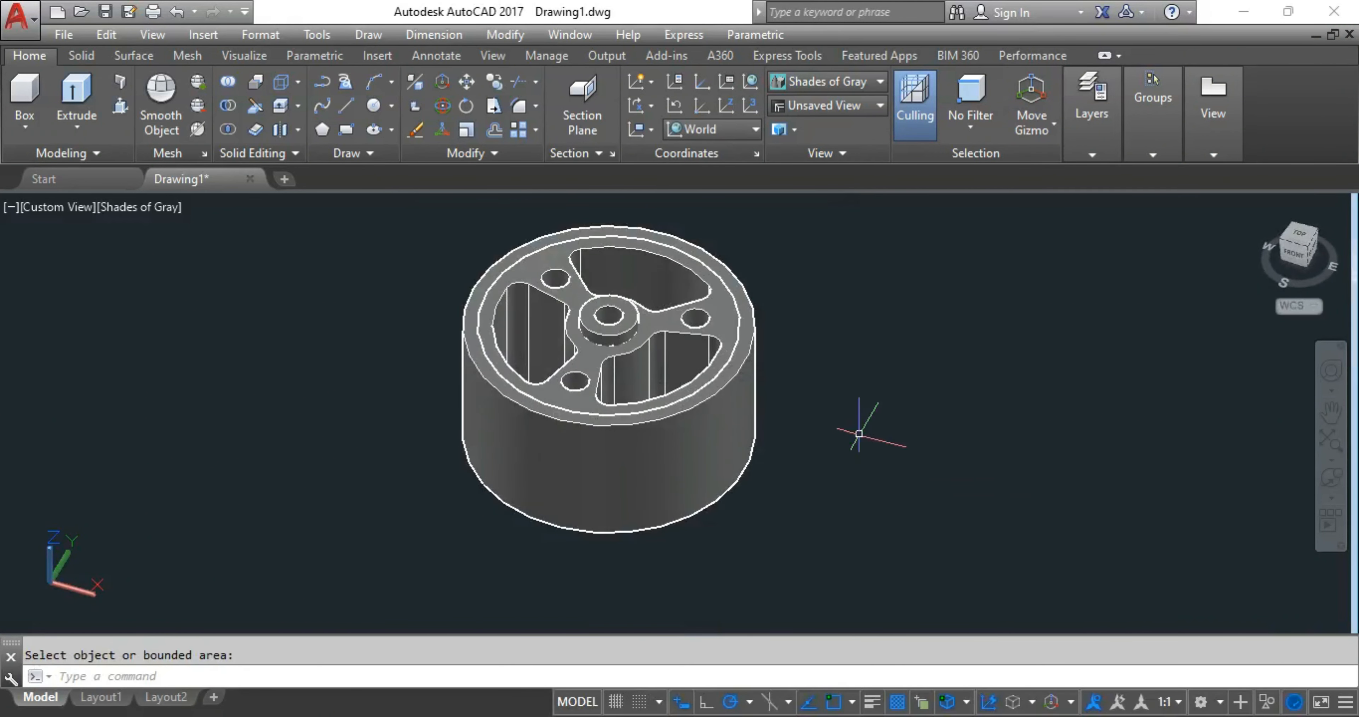
pyautogui.hotkey('ctrl', 'z')
# Step: Create a torus beside the wheel with a radius of 100 and a tube radius of 30
pyautogui.keyDown('shift'); pyautogui.moveTo(934, 537); pyautogui.dragTo(886, 475, button='middle'); pyautogui.keyUp('shift')
pyautogui.click(26, 128)
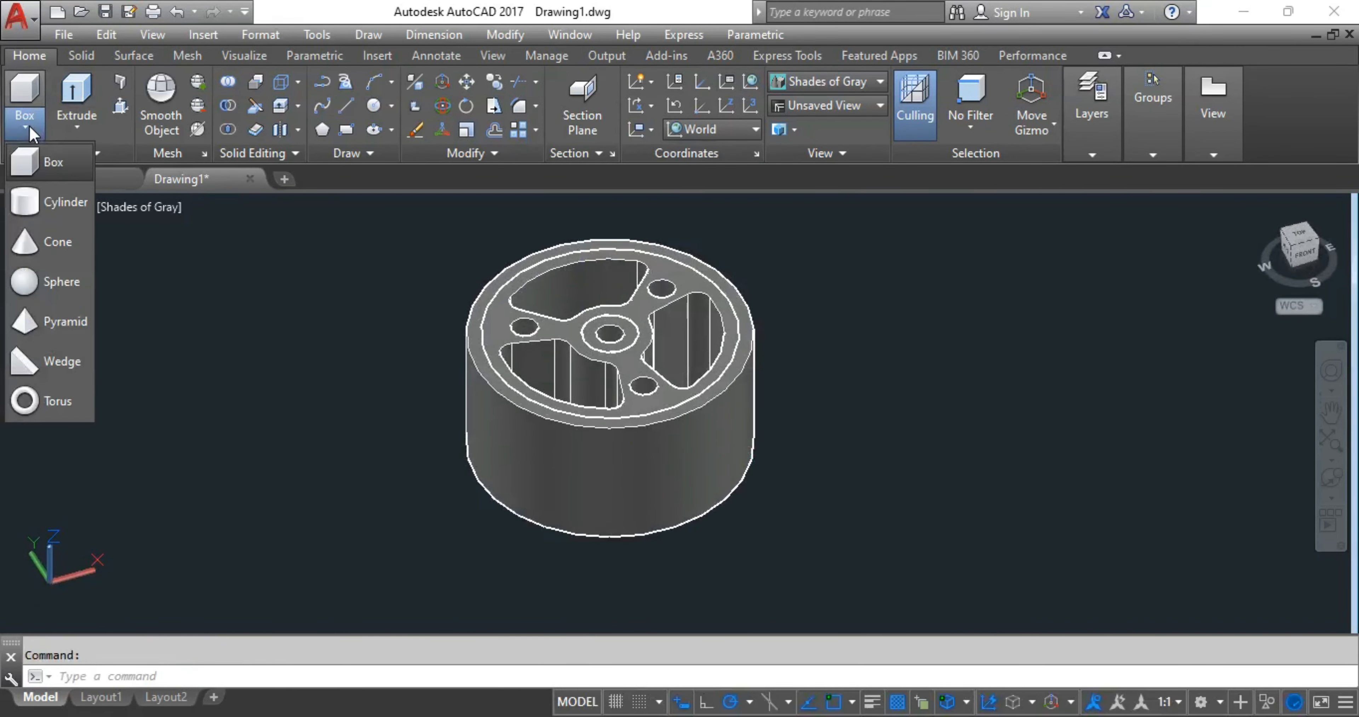
pyautogui.click(61, 408)
pyautogui.moveTo(1002, 390); pyautogui.dragTo(819, 443, button='middle')
pyautogui.click(824, 370)
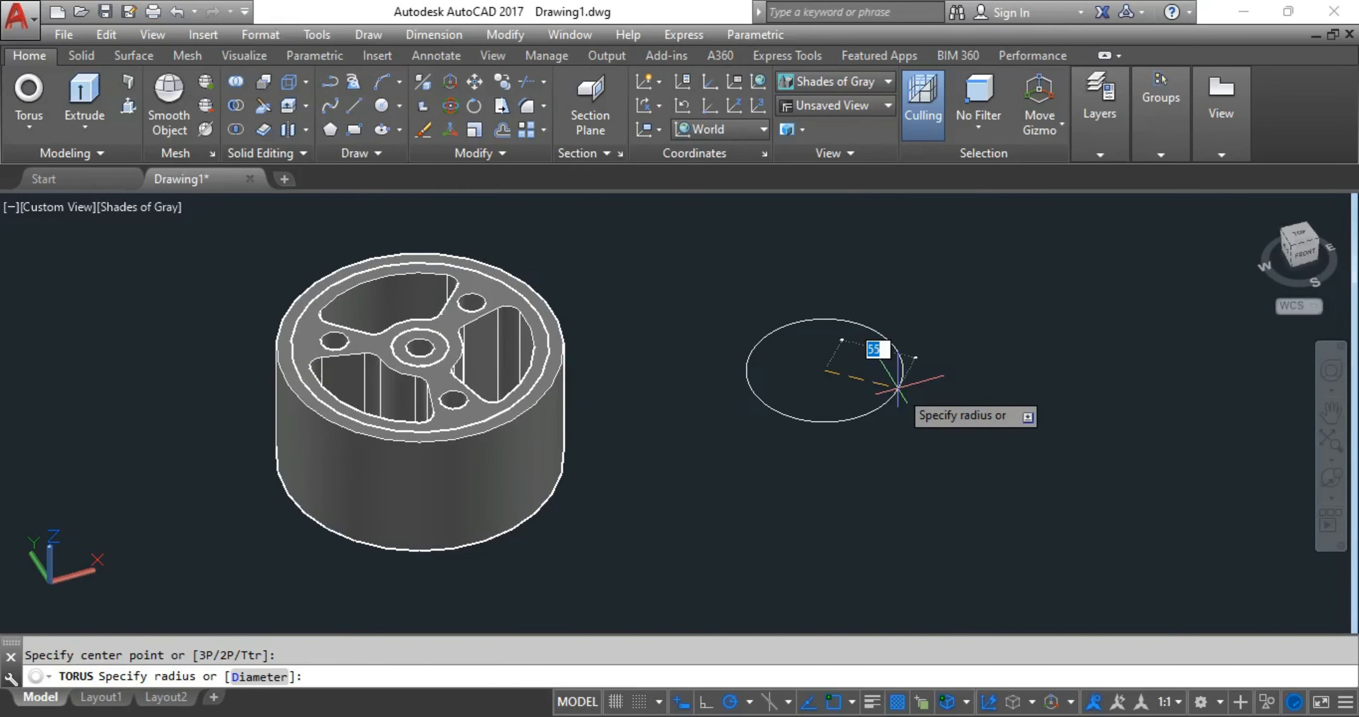
pyautogui.write('100')
pyautogui.press('Return')
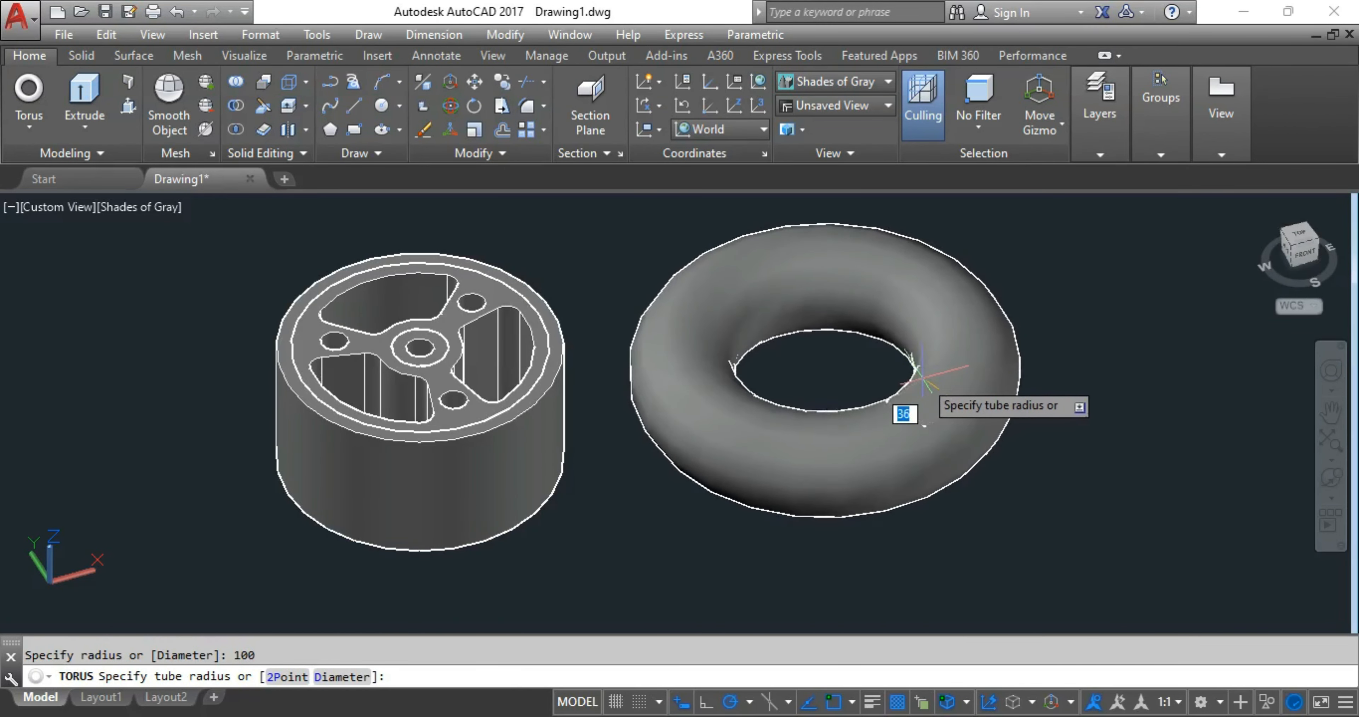
pyautogui.press('Return')
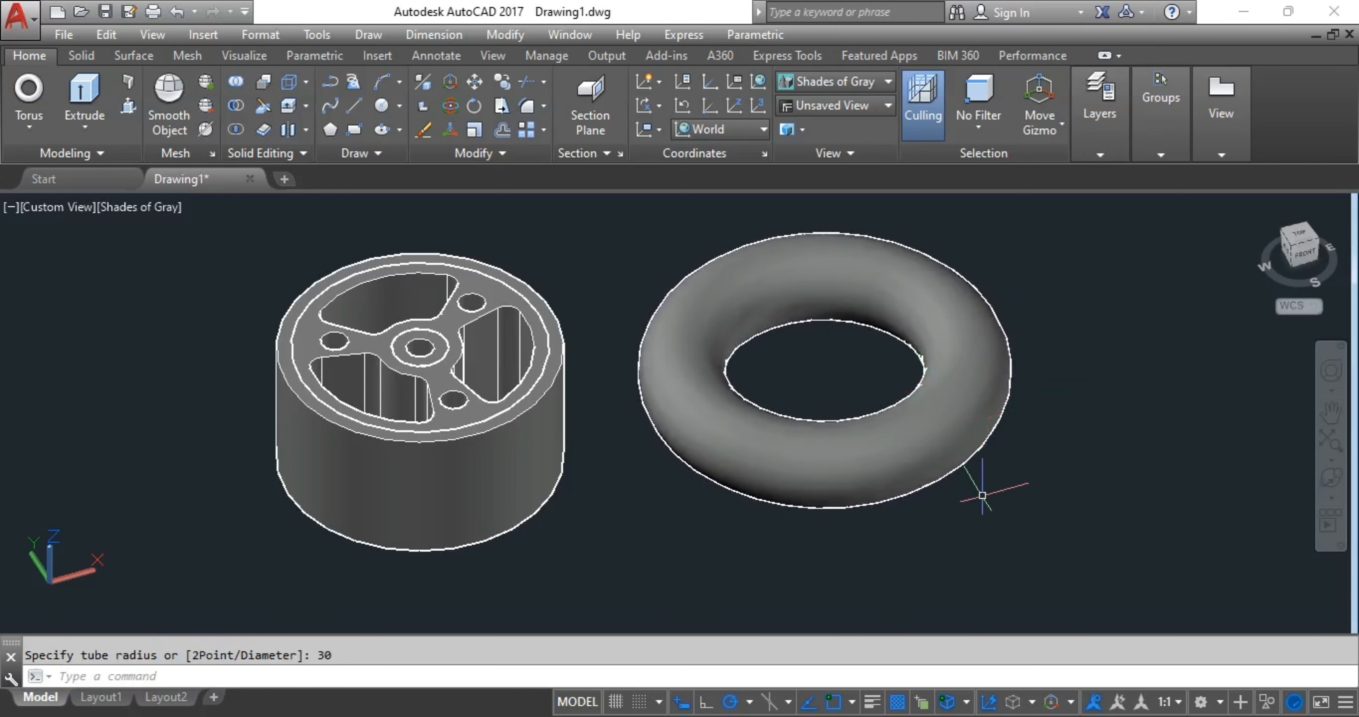
# Step: Switch to the 2D Wireframe visual style and move the torus from its center to the bore's center on the wheel's top face
pyautogui.click(177, 207)
pyautogui.click(244, 258)
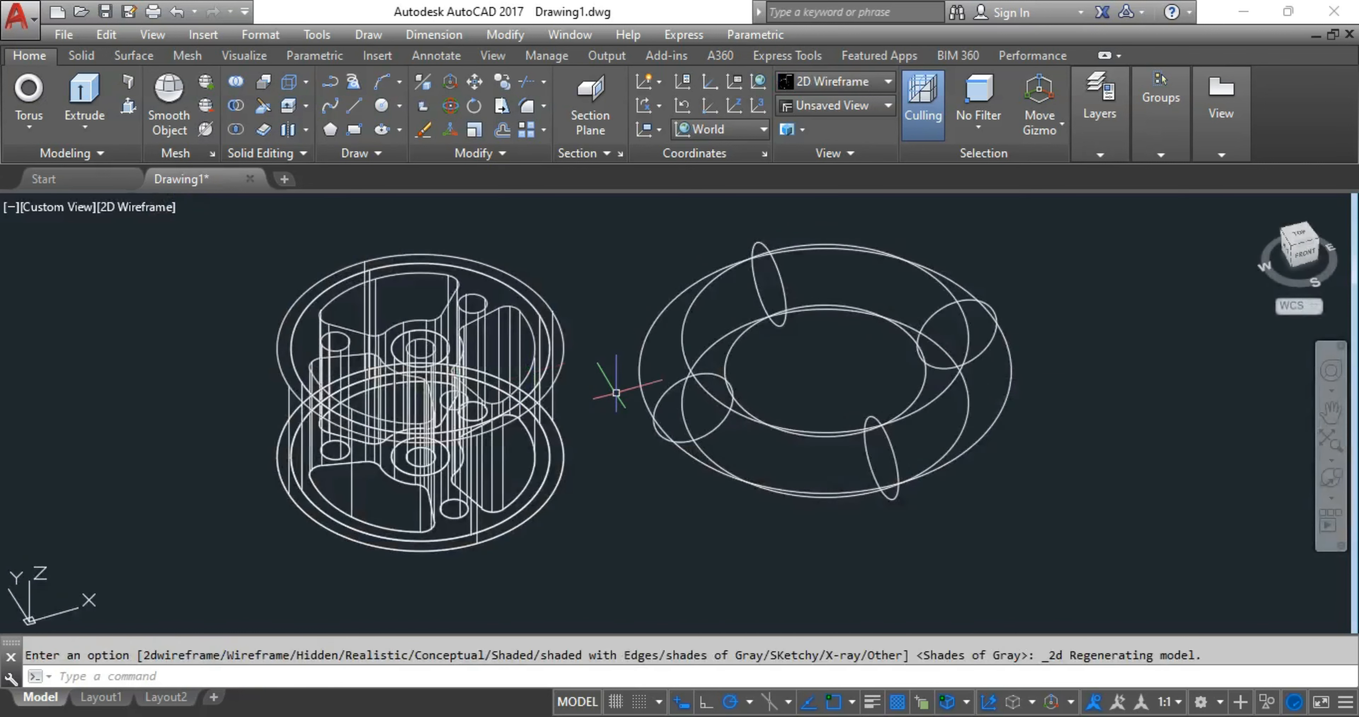
pyautogui.write('m')
pyautogui.press('Return')
pyautogui.click(903, 482)
pyautogui.press('Return')
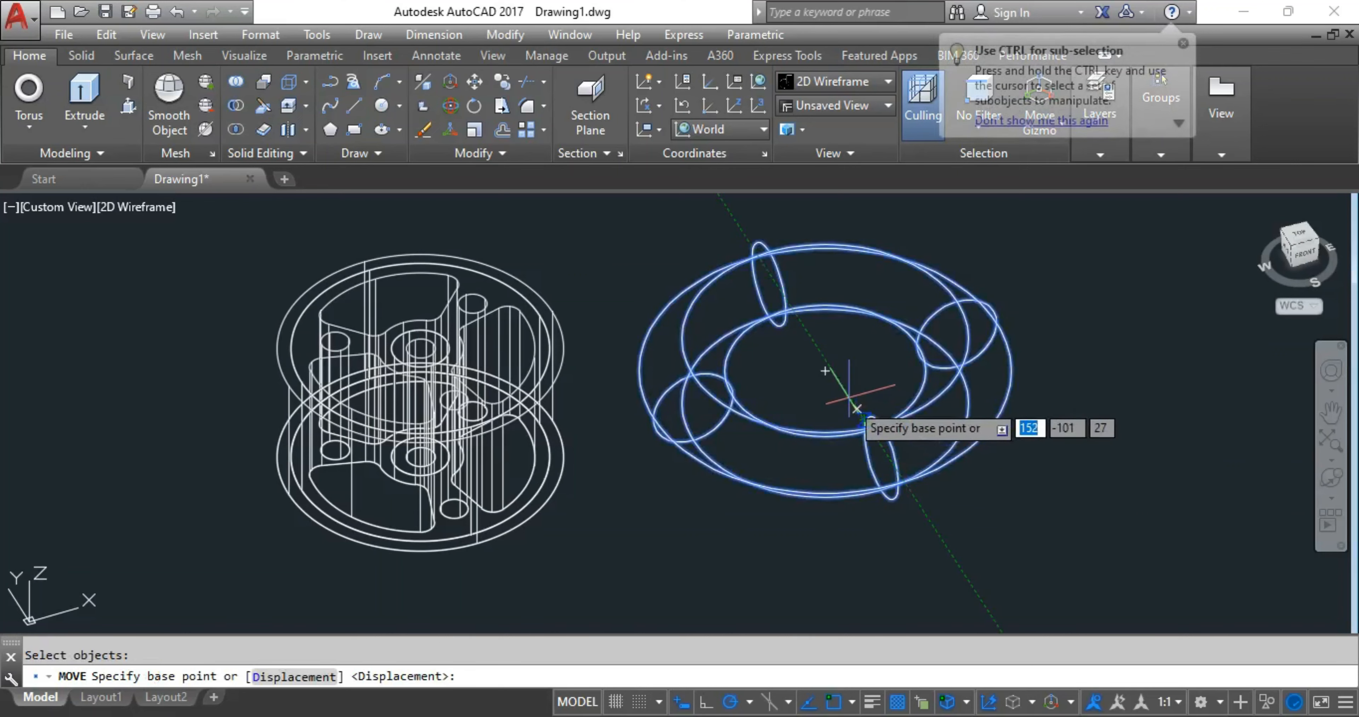
pyautogui.click(825, 371)
pyautogui.scroll(6, 424, 338)
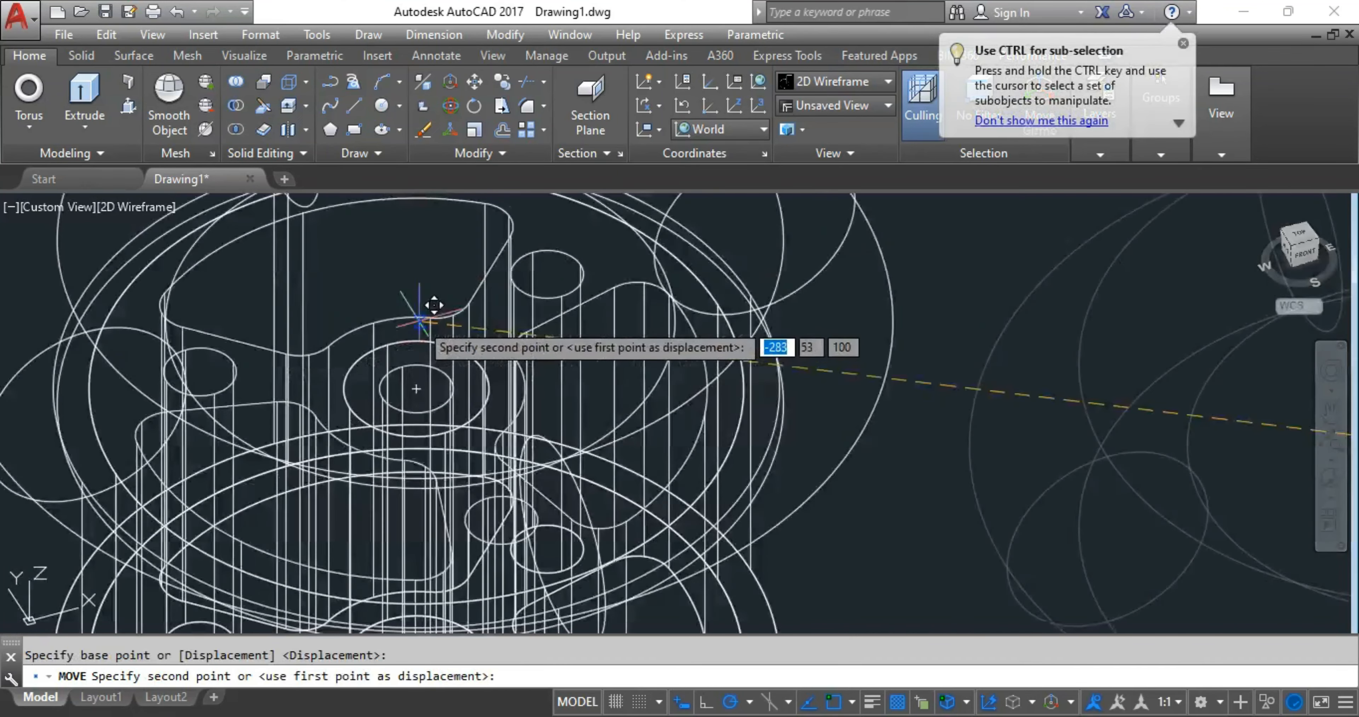
pyautogui.click(417, 387)
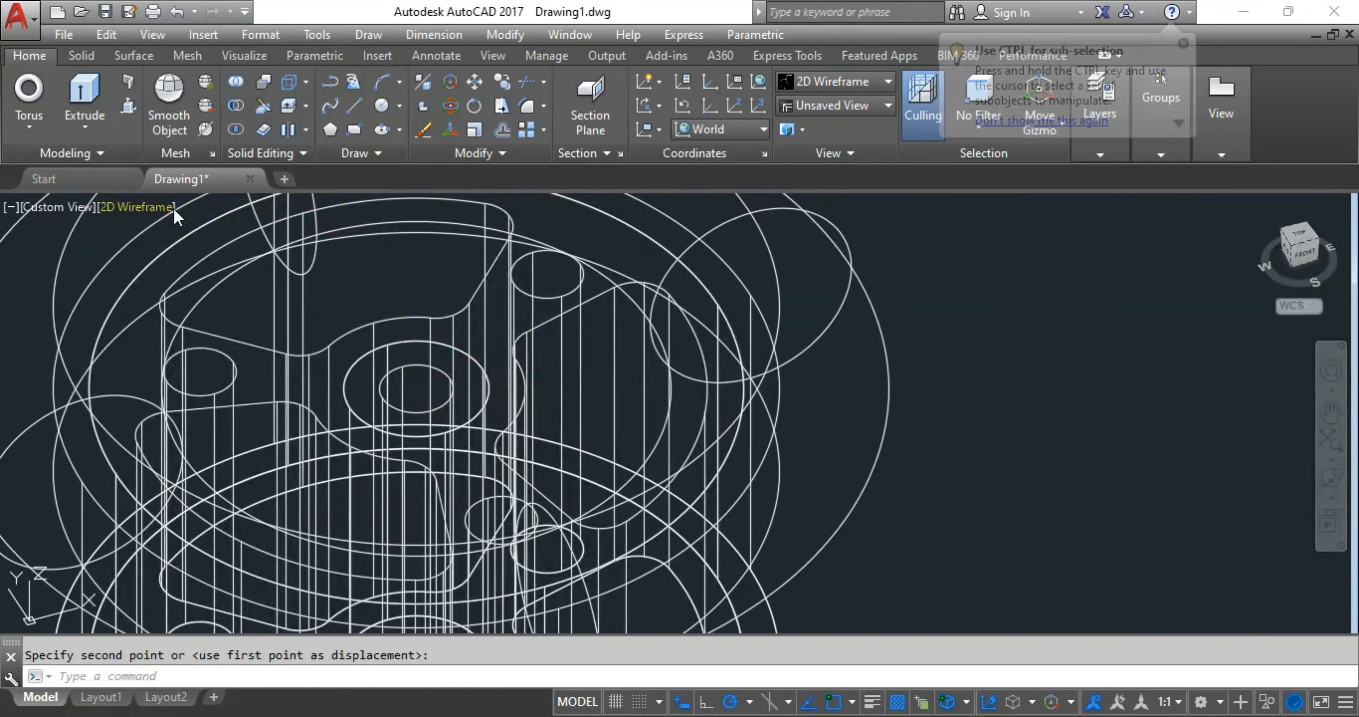
# Step: Apply the Shades of Gray visual style and move the torus 50 down along the Z axis
pyautogui.click(137, 207)
pyautogui.click(270, 393)
pyautogui.scroll(-3, 353, 383)
pyautogui.moveTo(396, 401); pyautogui.dragTo(579, 331, button='middle')
pyautogui.click(651, 449)
pyautogui.scroll(-2, 651, 449)
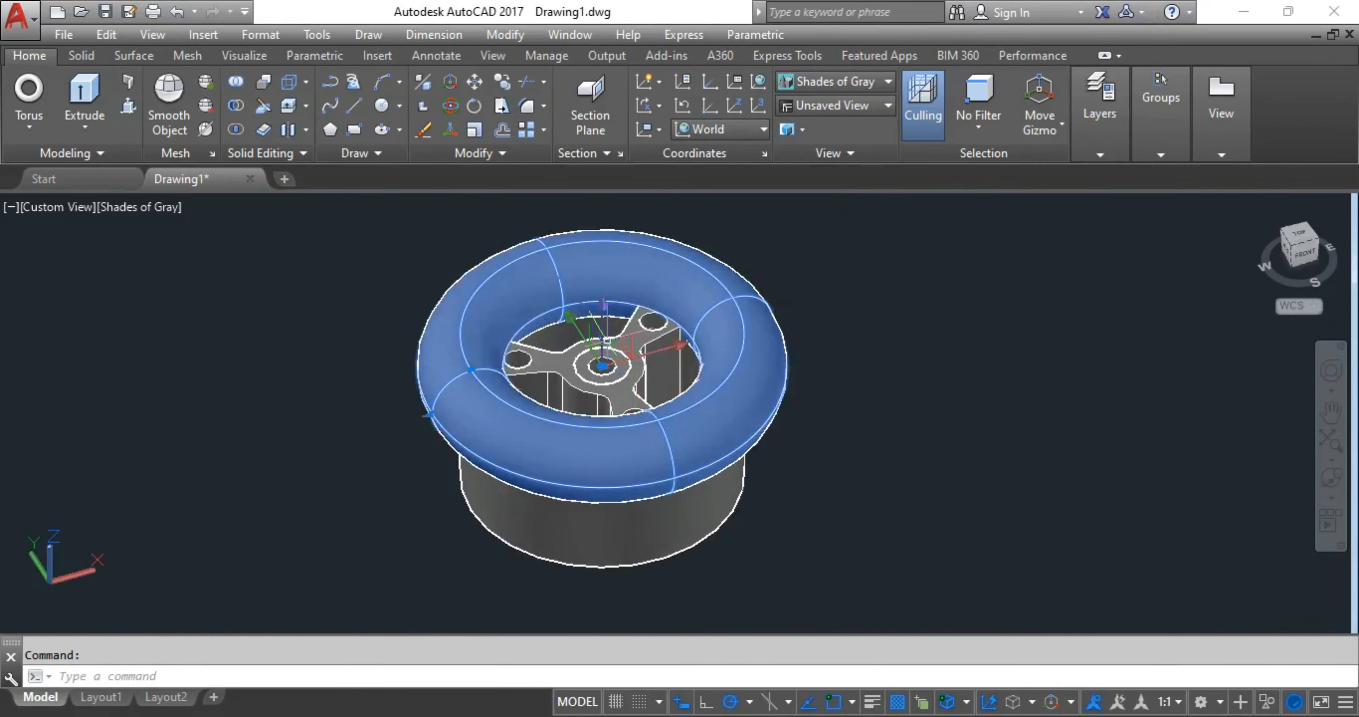
pyautogui.click(606, 315)
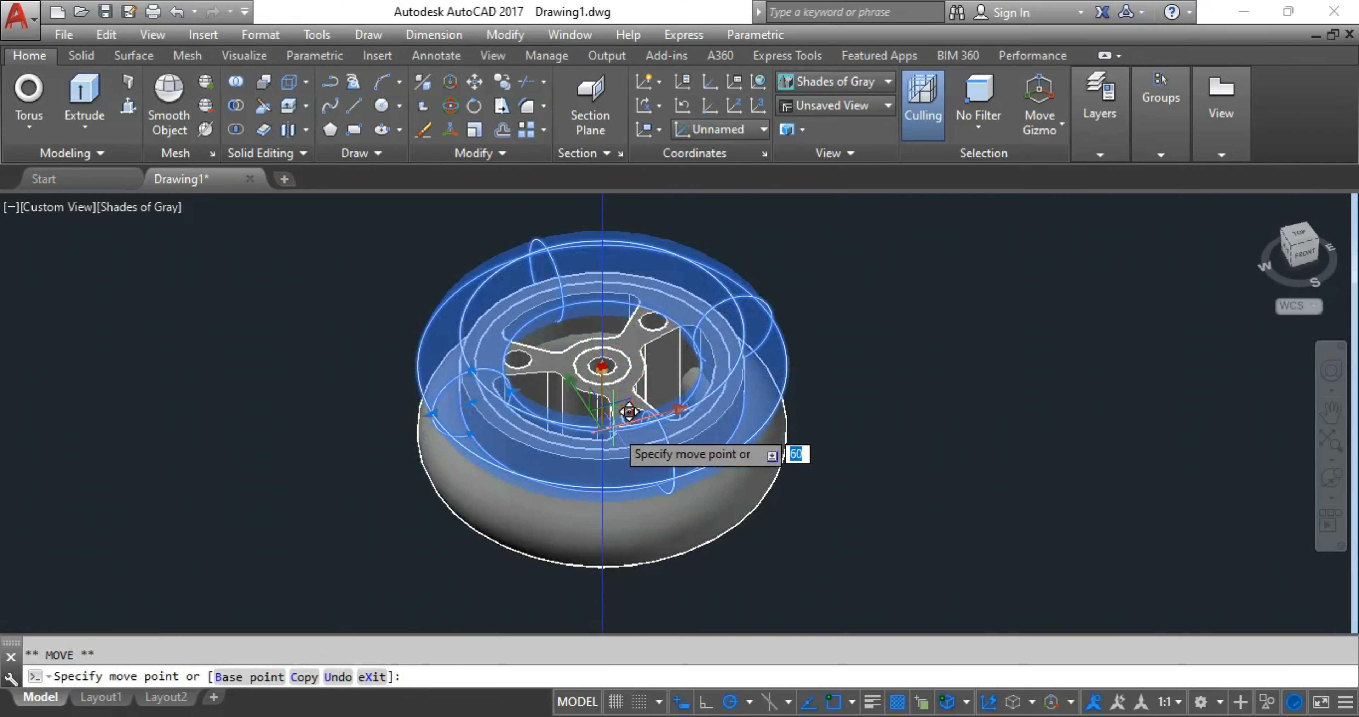
pyautogui.write('50')
pyautogui.press('Return')
pyautogui.keyDown('shift'); pyautogui.moveTo(895, 481); pyautogui.dragTo(858, 401, button='middle'); pyautogui.keyUp('shift')
pyautogui.press('Escape')
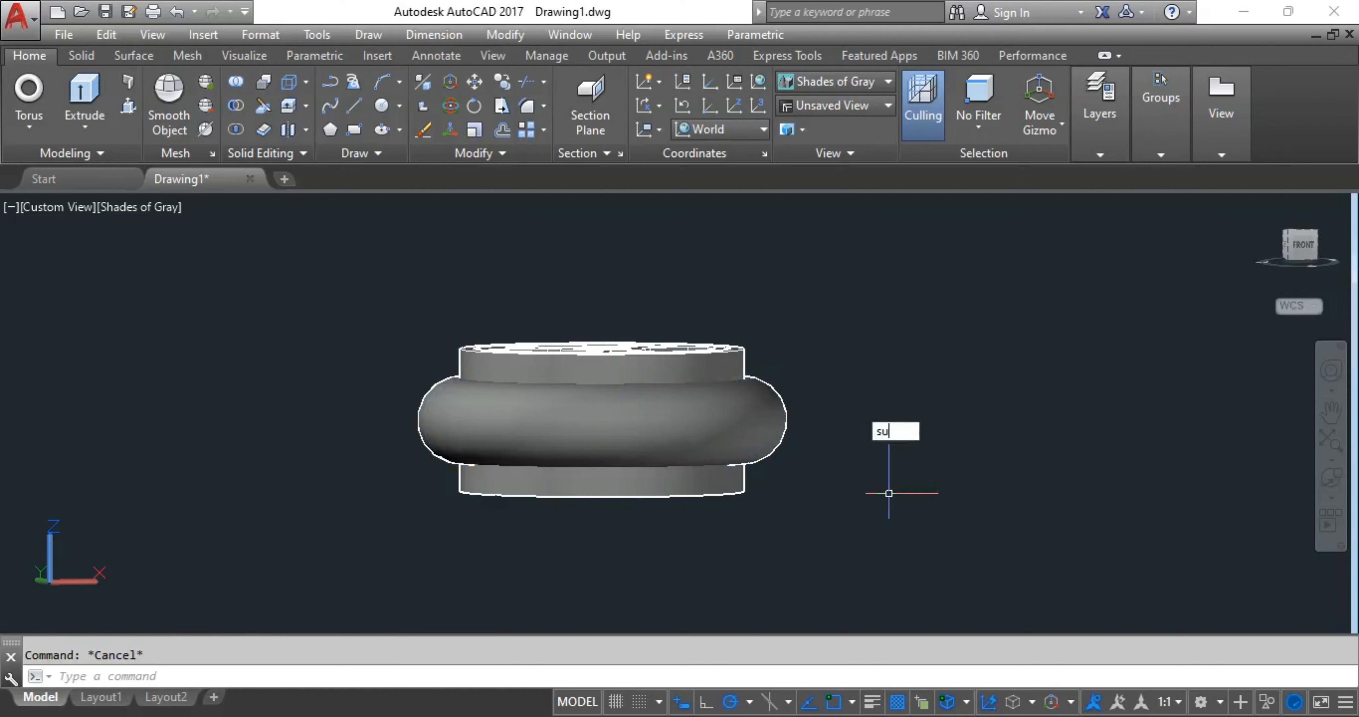
# Step: Subtract the torus from the outer rim solid to cut a rounded groove around the wheel
pyautogui.press('Return')
pyautogui.click(734, 369)
pyautogui.press('Return')
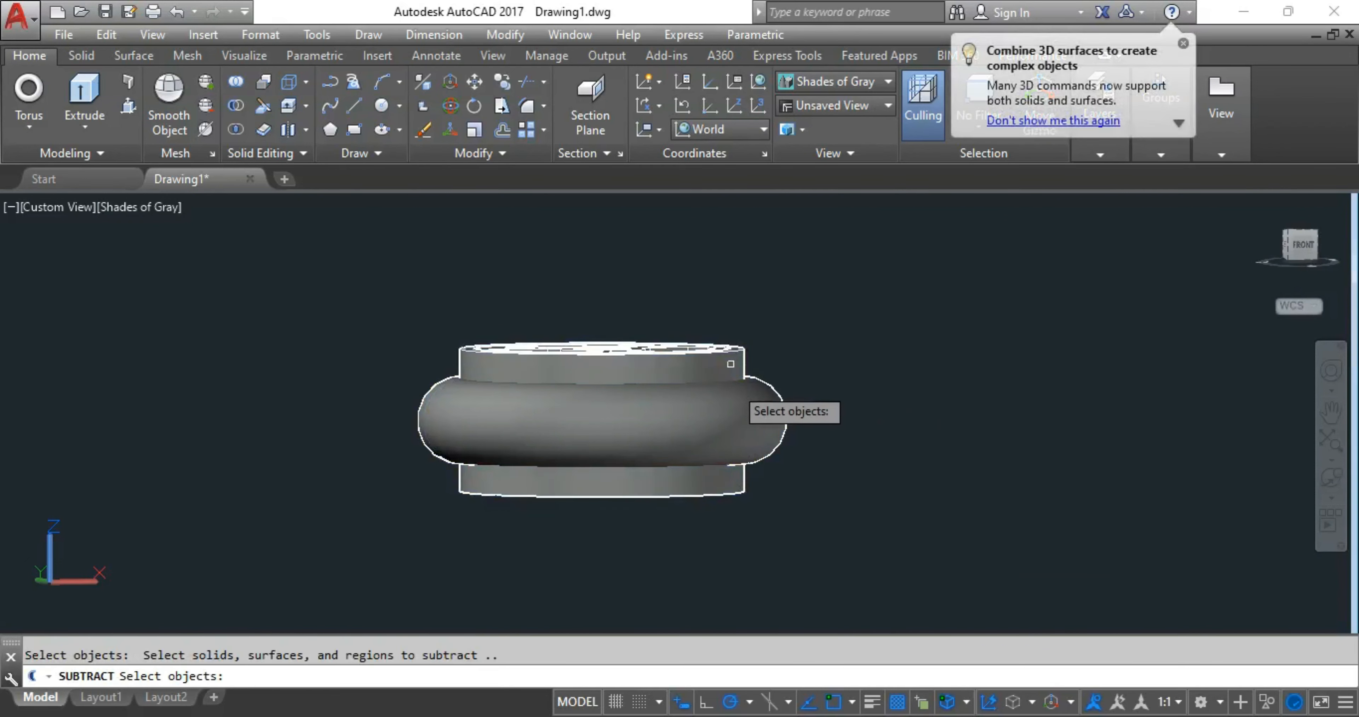
pyautogui.click(736, 407)
pyautogui.press('Return')
# Step: Raise the hub ring above the wheel's top face with Presspull
pyautogui.keyDown('shift'); pyautogui.moveTo(880, 434); pyautogui.dragTo(646, 393, button='middle'); pyautogui.keyUp('shift')
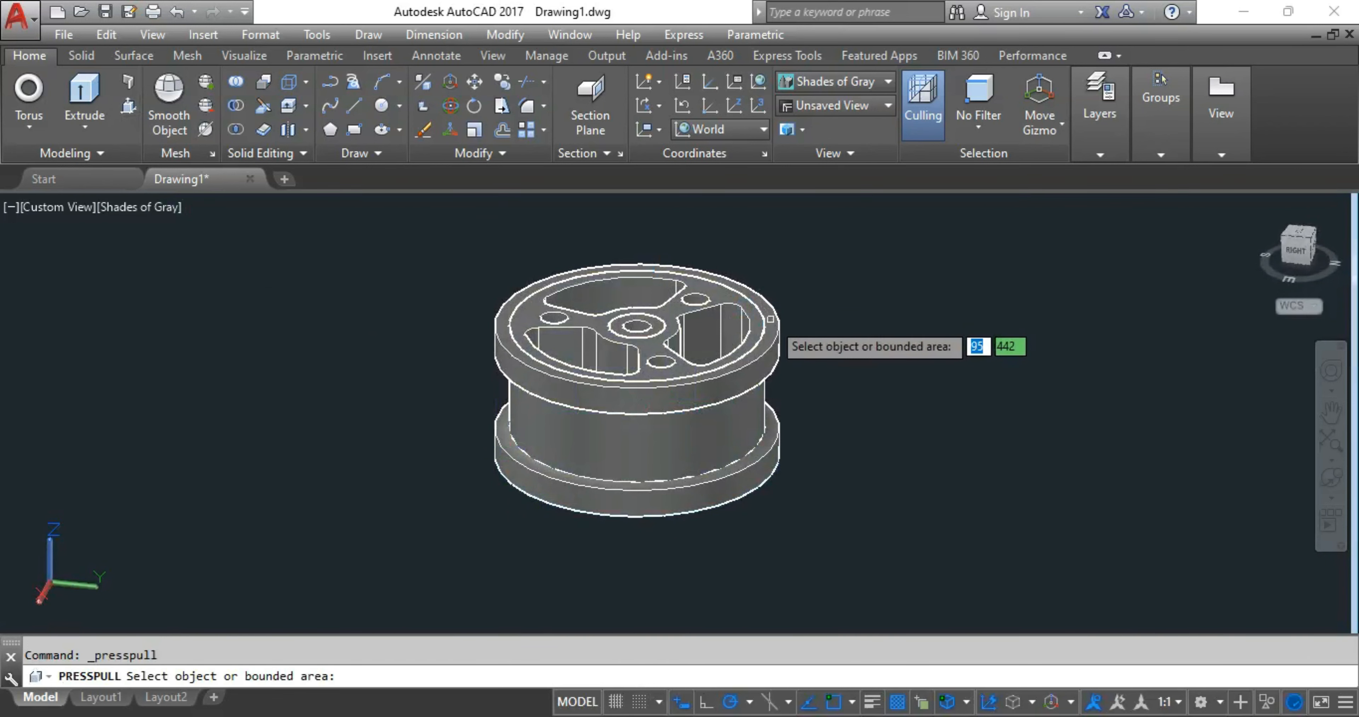
pyautogui.keyDown('shift'); pyautogui.moveTo(652, 327); pyautogui.dragTo(639, 400, button='middle'); pyautogui.keyUp('shift')
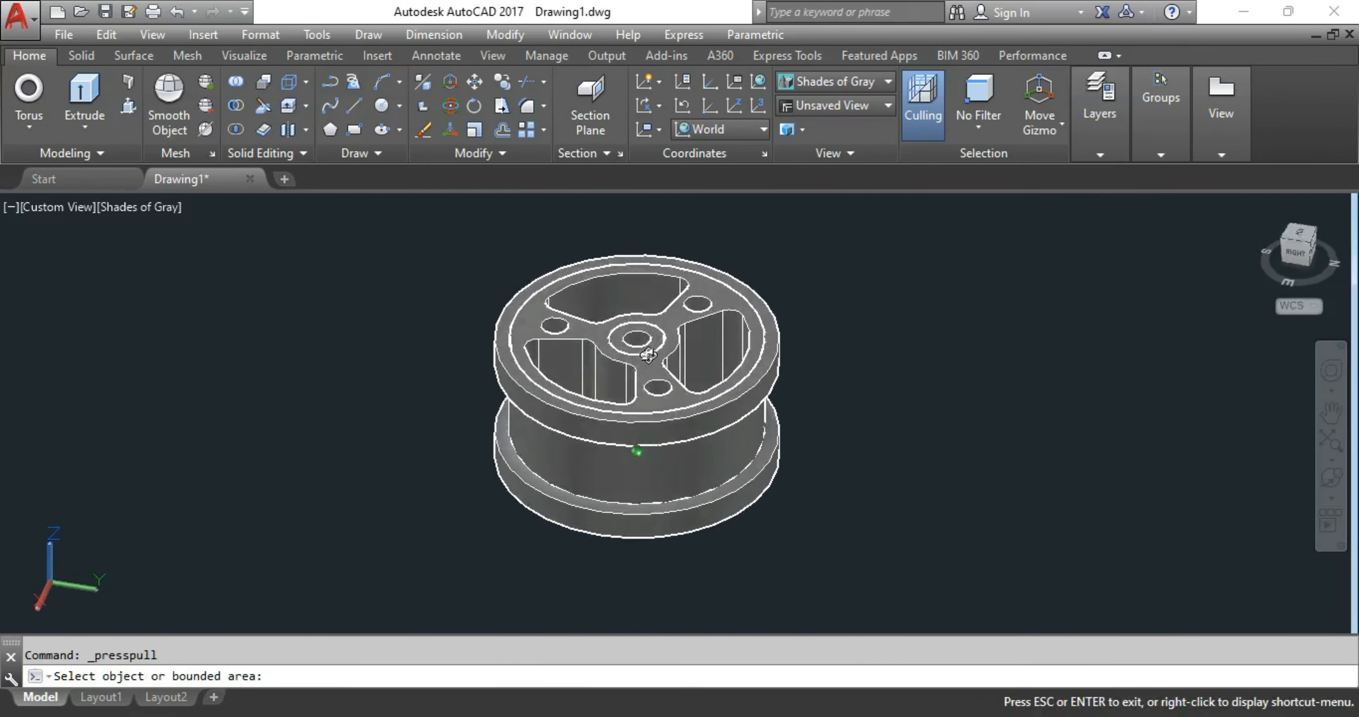
pyautogui.scroll(2, 654, 417)
pyautogui.scroll(3, 657, 414)
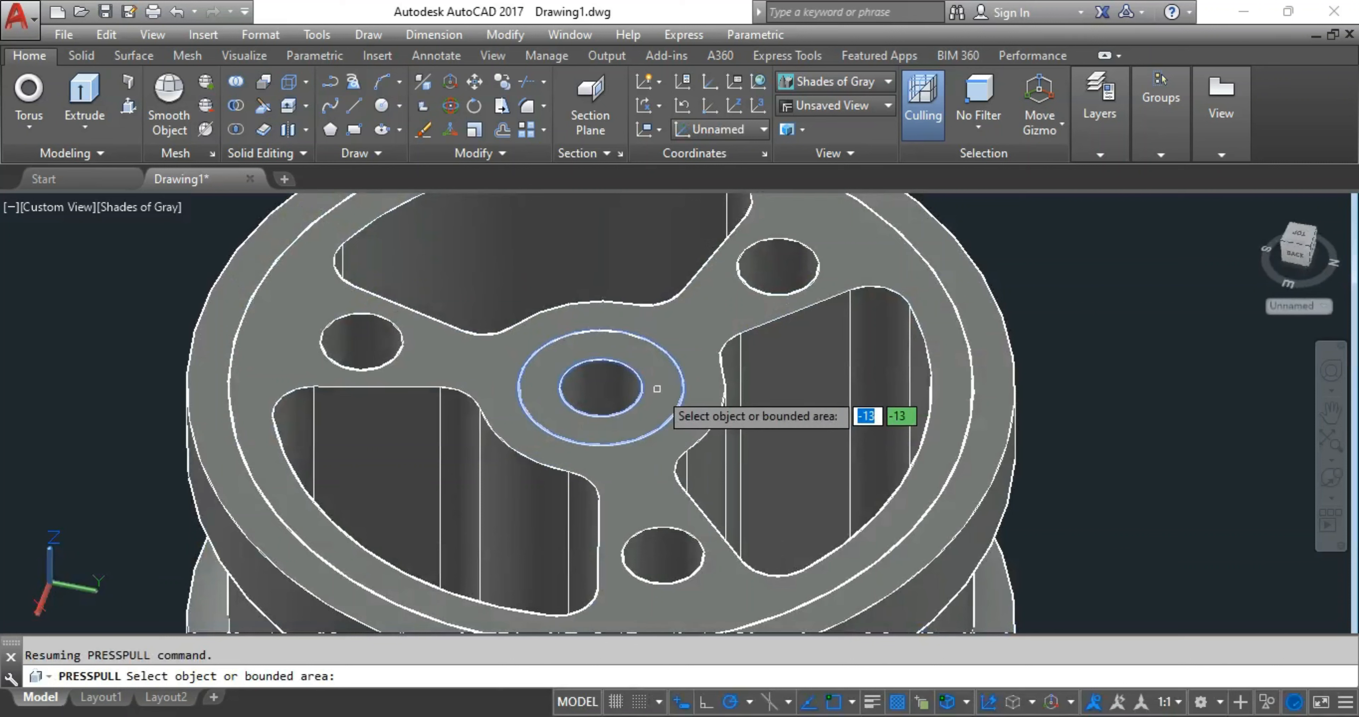
pyautogui.press('Return')
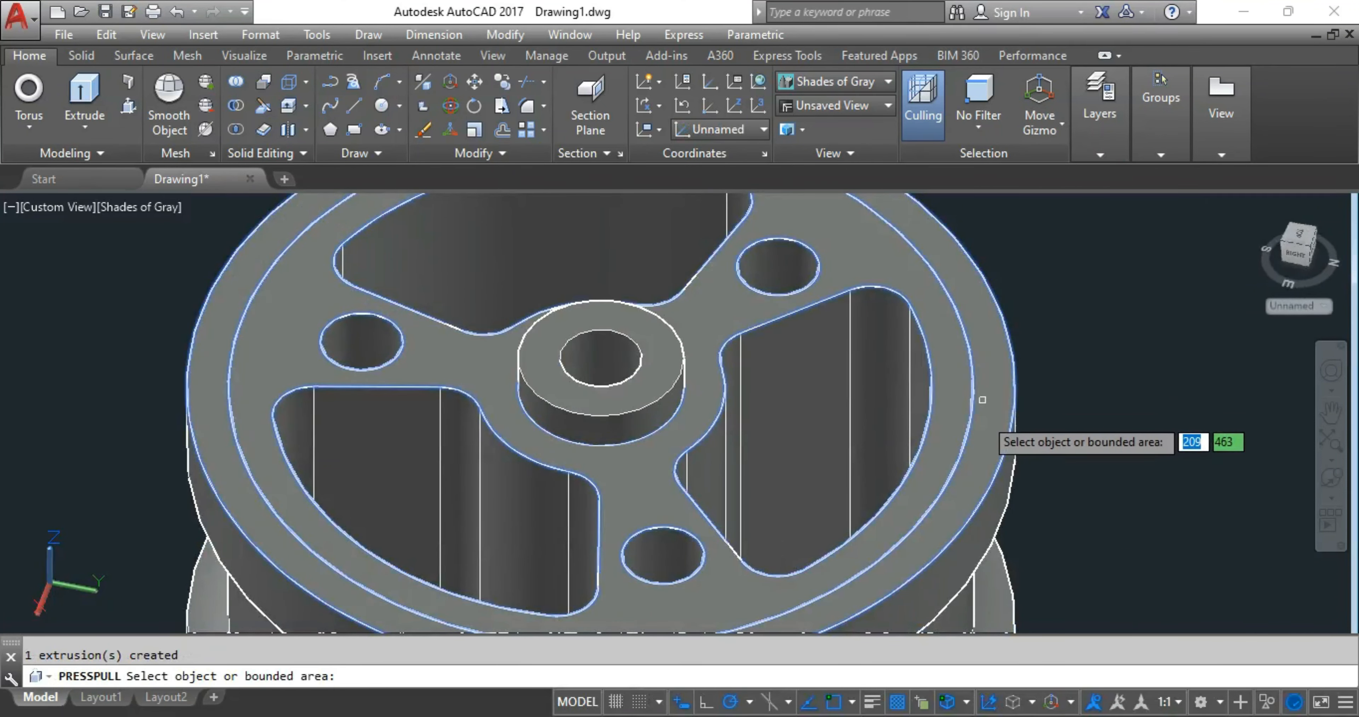
# Step: Extrude the outer rim ring upward from the wheel's top face with Presspull
pyautogui.scroll(2, 994, 422)
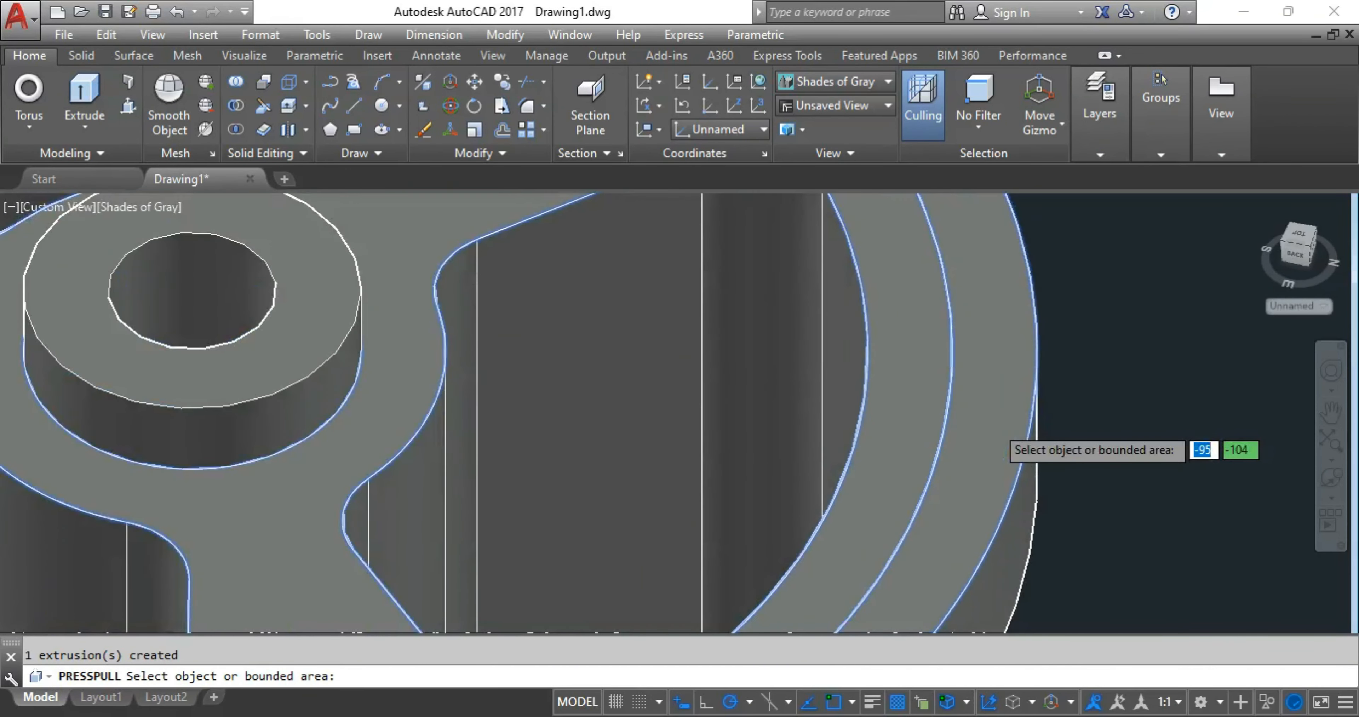
pyautogui.scroll(-5, 994, 417)
pyautogui.scroll(3, 994, 411)
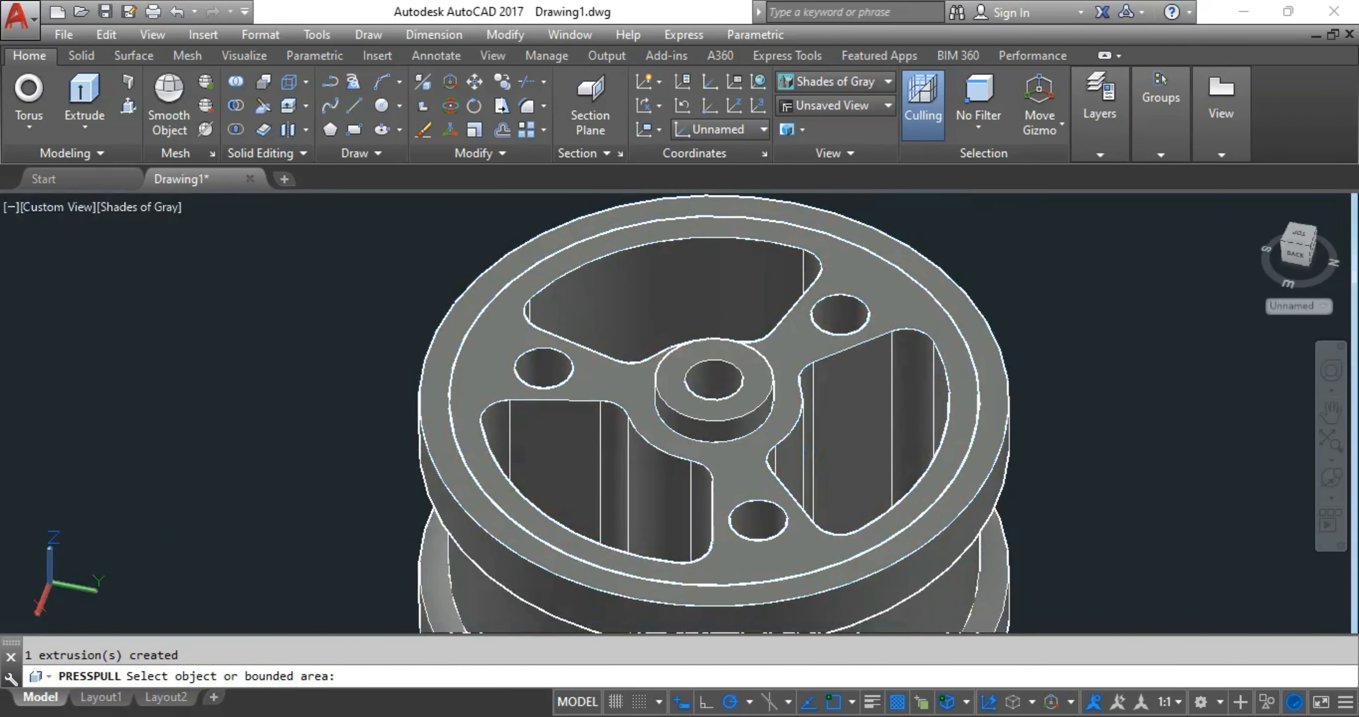
pyautogui.click(994, 408)
pyautogui.press('Return')
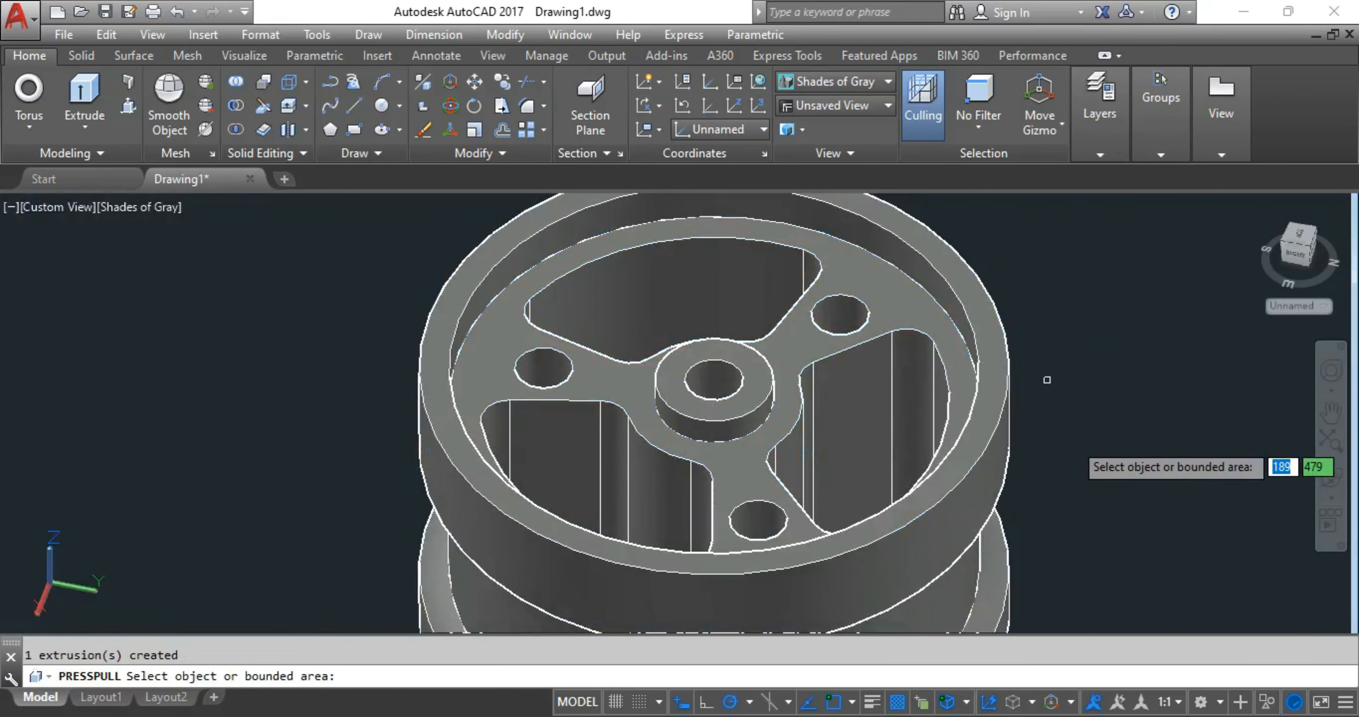
# Step: Extrude the outer rim ring on the wheel's underside outward by 15 with Presspull
pyautogui.scroll(2, 1050, 502)
pyautogui.keyDown('shift'); pyautogui.moveTo(1050, 501); pyautogui.dragTo(1013, 396, button='middle'); pyautogui.keyUp('shift')
pyautogui.scroll(-5, 1002, 386)
pyautogui.keyDown('shift'); pyautogui.rightClick(986, 458); pyautogui.keyUp('shift')
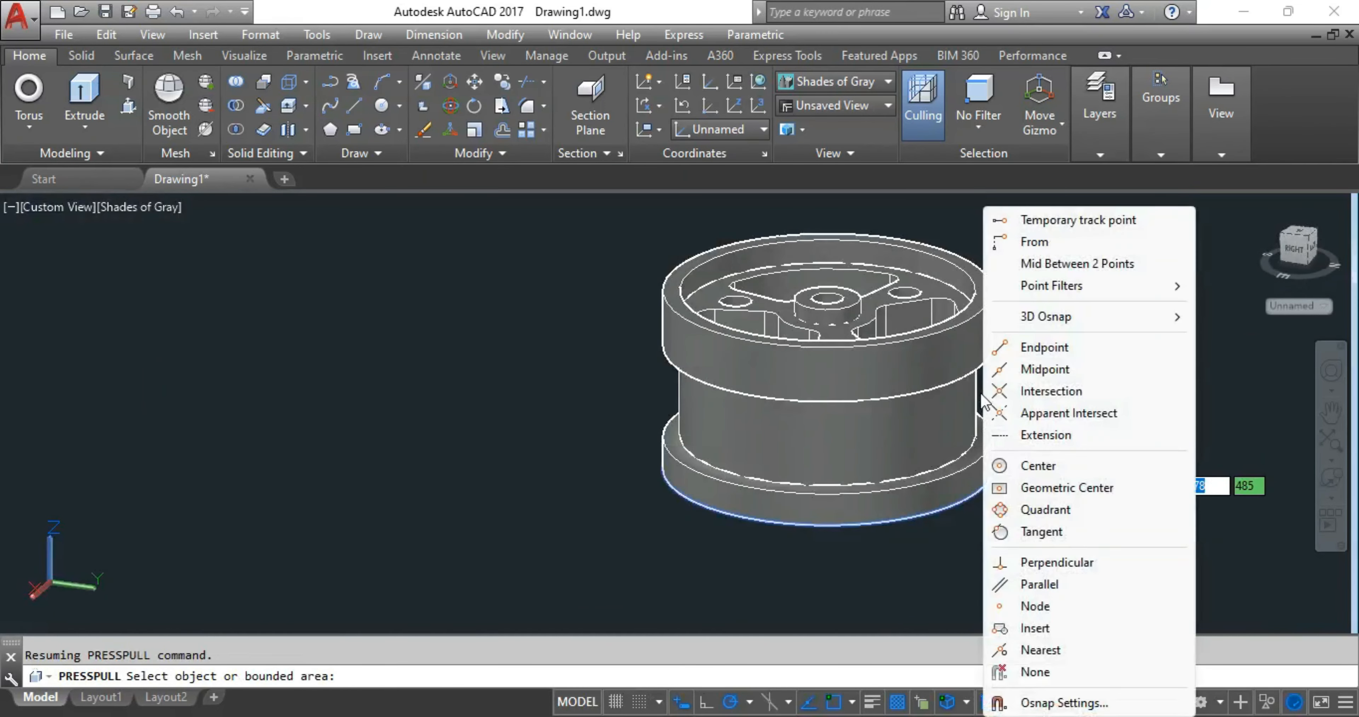
pyautogui.click(810, 527)
pyautogui.click(986, 459)
pyautogui.press('Escape')
pyautogui.keyDown('shift'); pyautogui.moveTo(940, 562); pyautogui.dragTo(944, 456, button='middle'); pyautogui.keyUp('shift')
pyautogui.press('Return')
pyautogui.scroll(3, 944, 458)
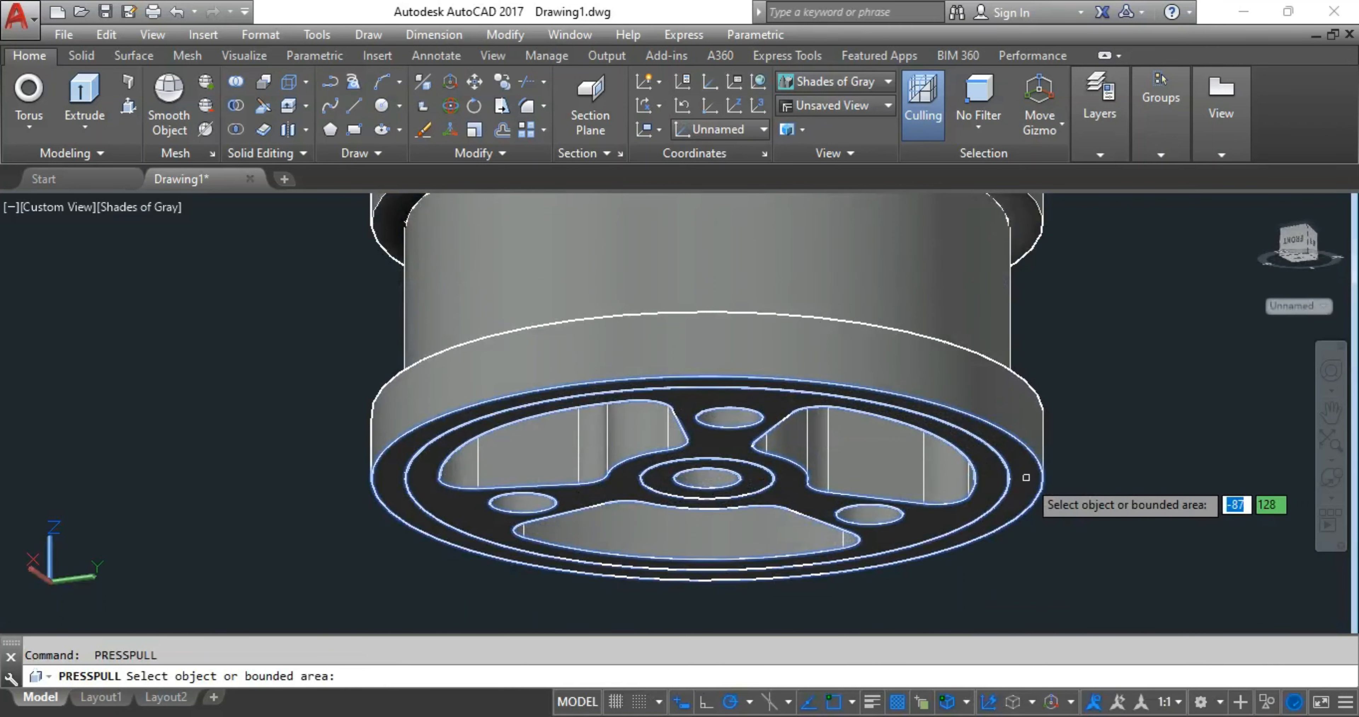
pyautogui.click(1011, 520)
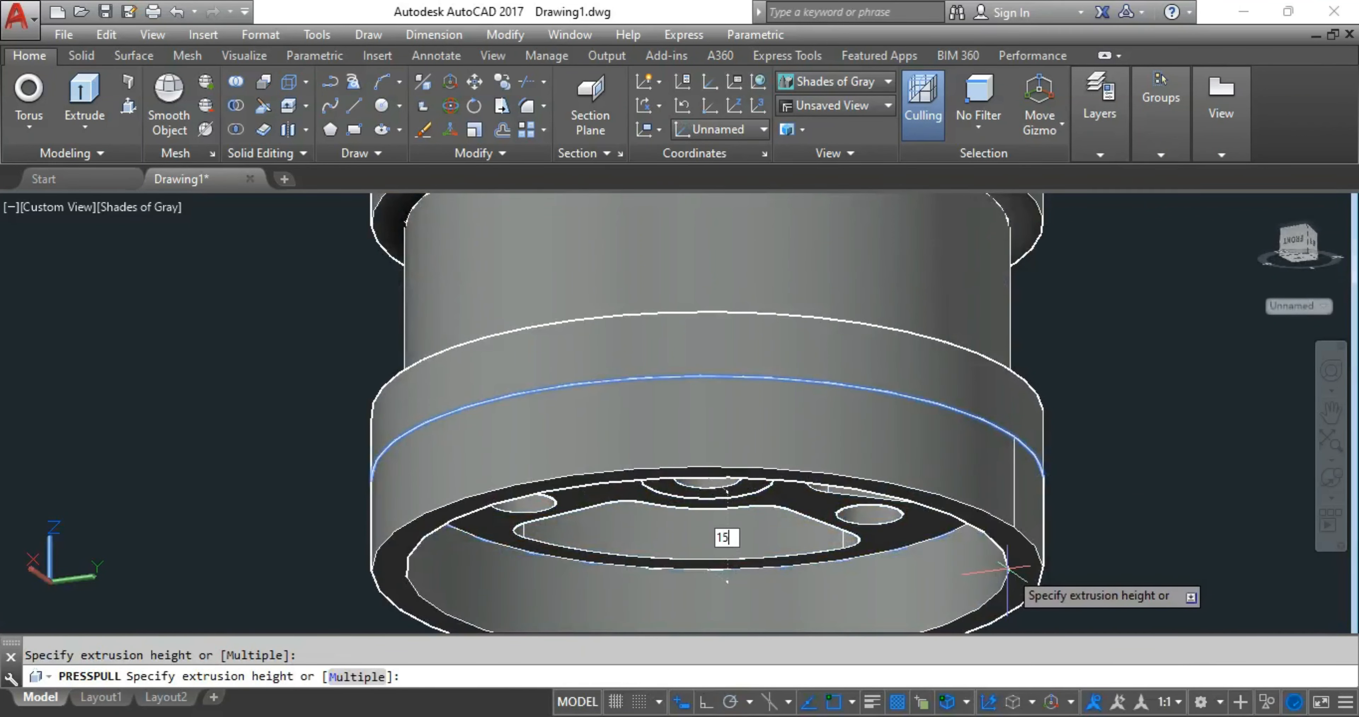
pyautogui.write('15')
pyautogui.press('Return')
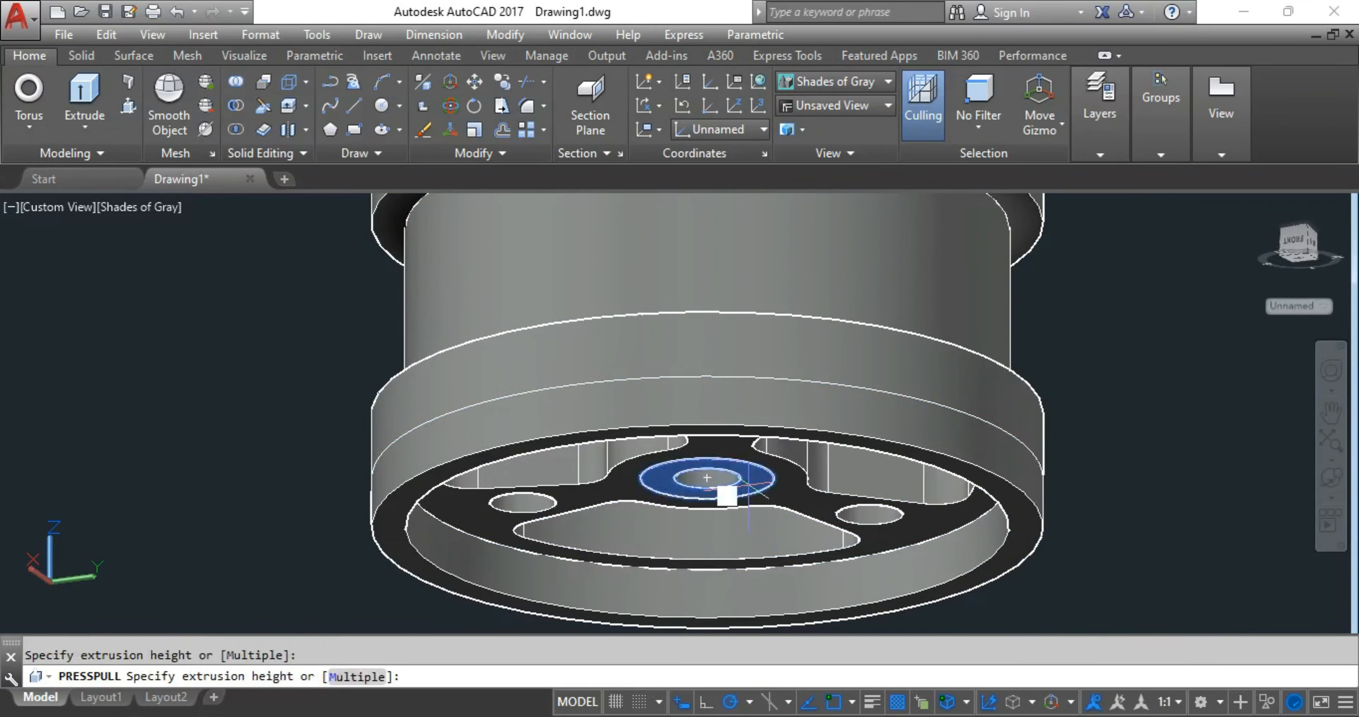
# Step: Extrude the hub ring on the wheel's underside outward by 10 with Presspull
pyautogui.write('10')
pyautogui.press('Return')
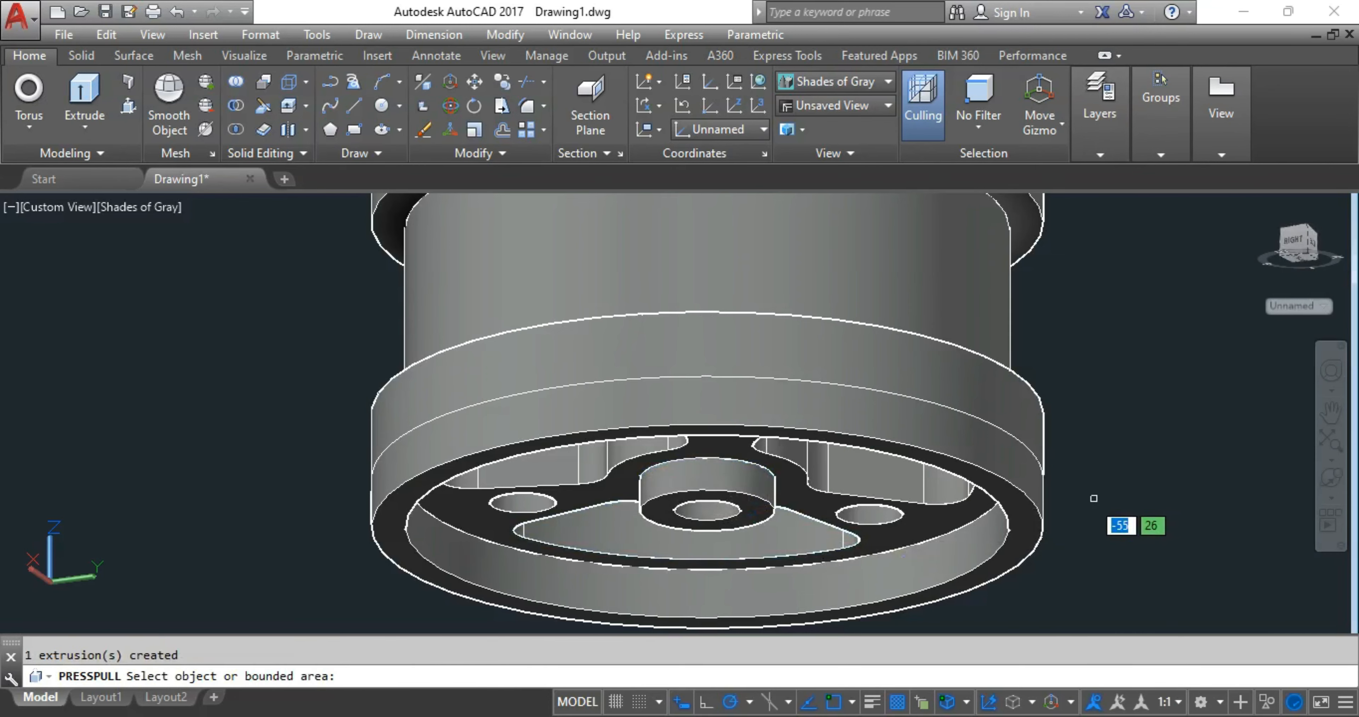
pyautogui.keyDown('shift'); pyautogui.moveTo(1062, 435); pyautogui.dragTo(1059, 577, button='middle'); pyautogui.keyUp('shift')
pyautogui.scroll(-4, 1061, 480)
pyautogui.keyDown('shift'); pyautogui.moveTo(1061, 470); pyautogui.dragTo(760, 506, button='middle'); pyautogui.keyUp('shift')
# Step: Fillet the groove-facing outer edges of the upper and lower rims with a radius of 10
pyautogui.scroll(1, 924, 548)
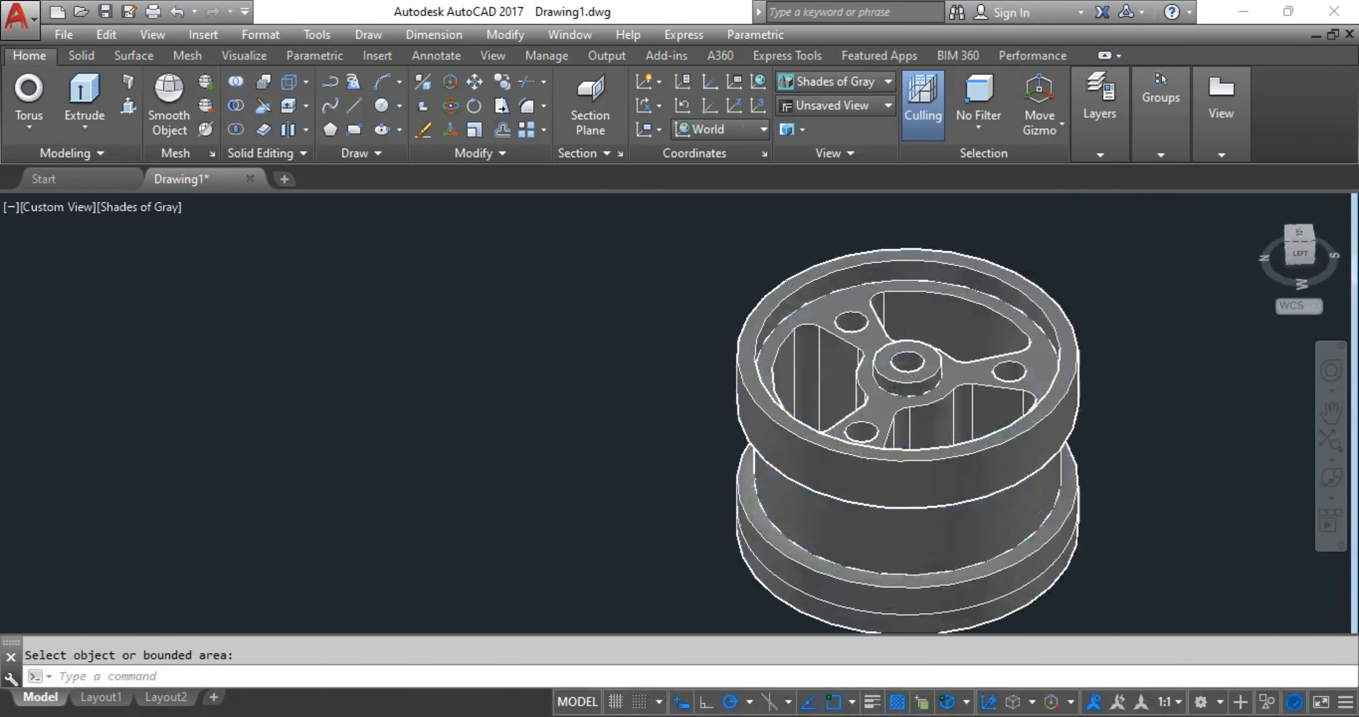
pyautogui.scroll(2, 901, 398)
pyautogui.moveTo(904, 402); pyautogui.dragTo(790, 451, button='middle')
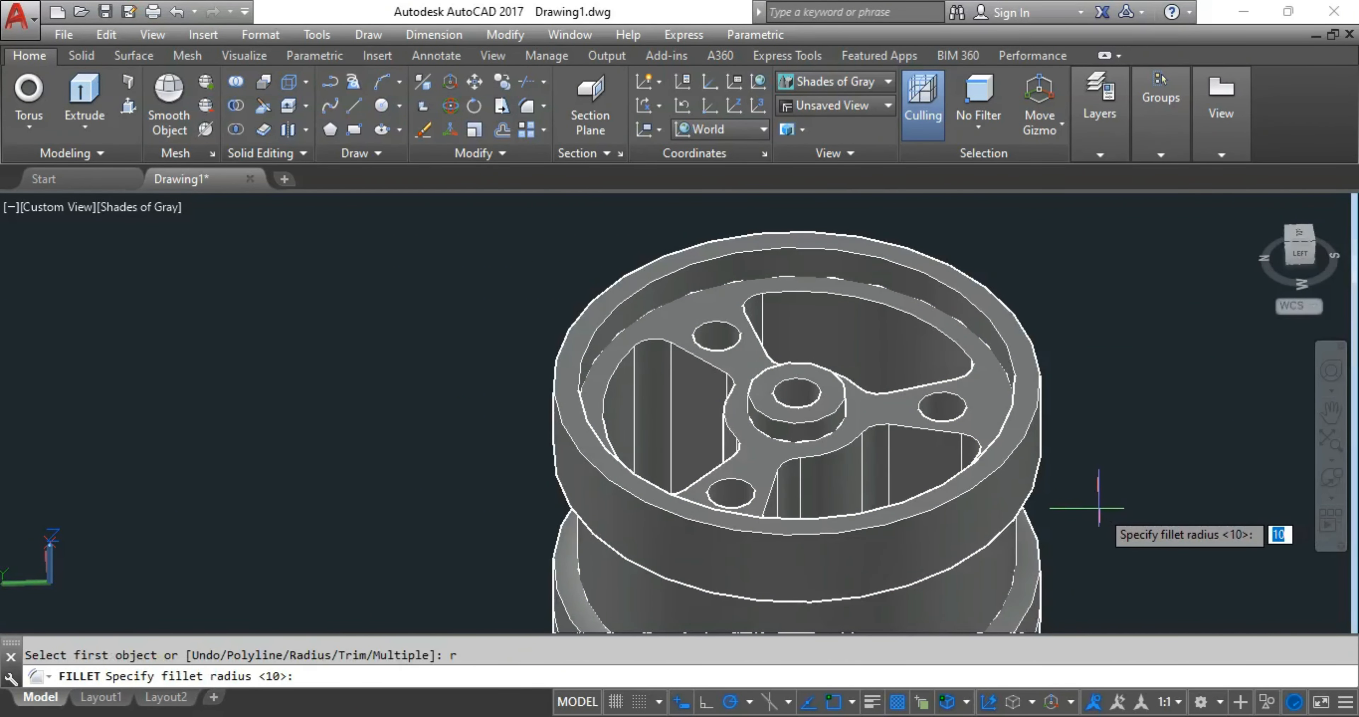
pyautogui.press('Return')
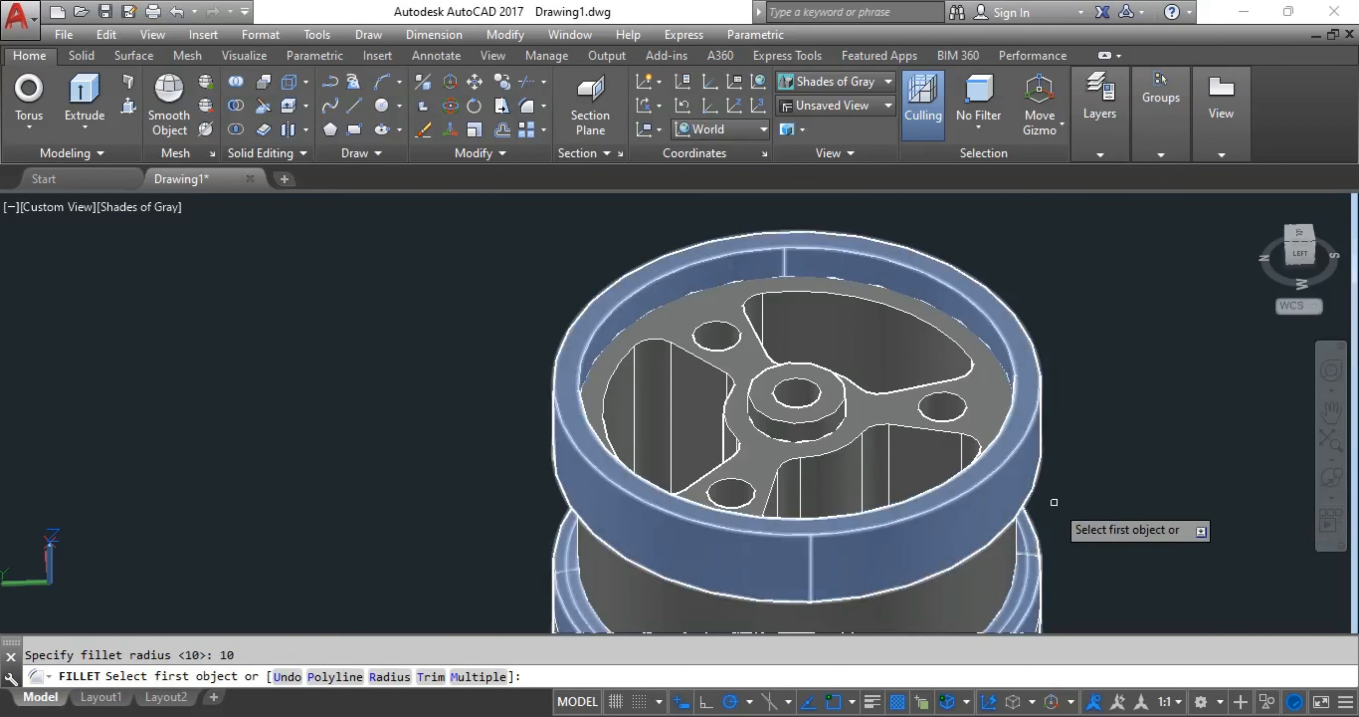
pyautogui.click(1030, 590)
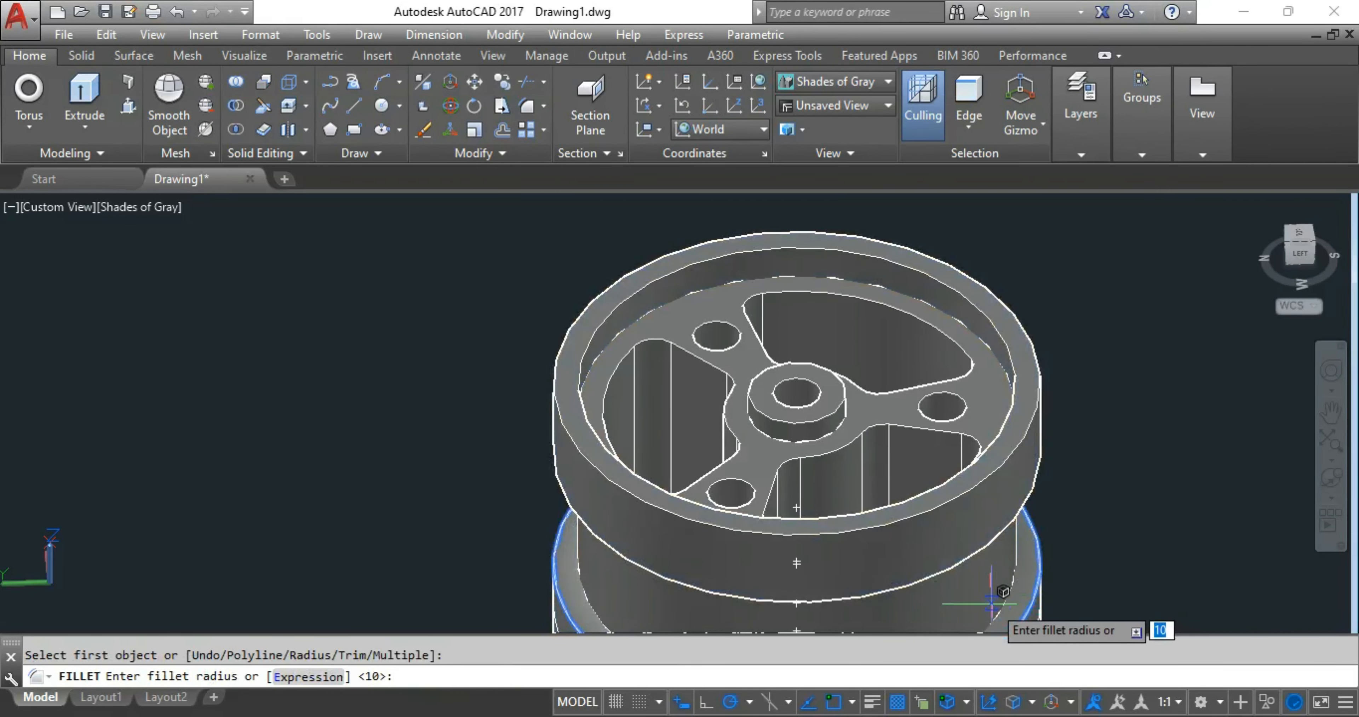
pyautogui.keyDown('shift'); pyautogui.moveTo(991, 603); pyautogui.dragTo(962, 532, button='middle'); pyautogui.keyUp('shift')
pyautogui.press('Return')
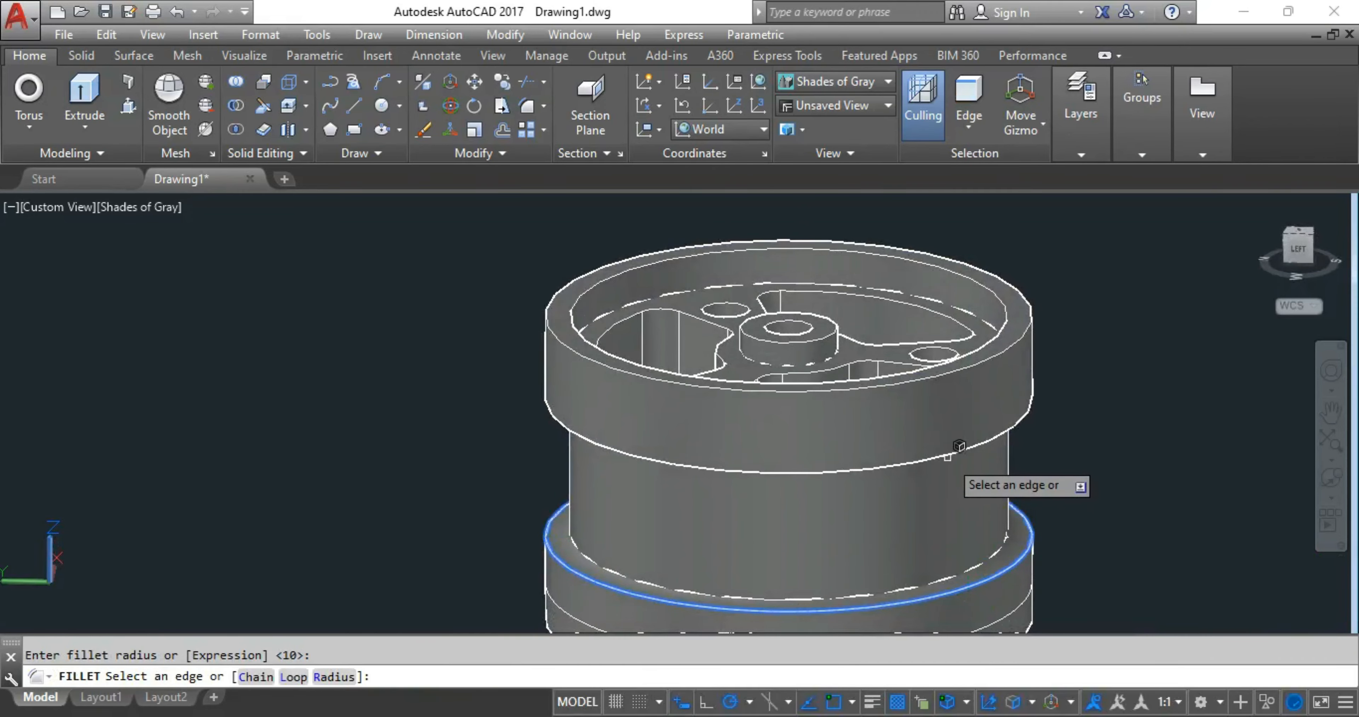
pyautogui.click(947, 452)
pyautogui.press('Return')
# Step: Fillet the outermost circular edges of the top and bottom rims with a radius of 5
pyautogui.keyDown('shift'); pyautogui.moveTo(1056, 501); pyautogui.dragTo(765, 541, button='middle'); pyautogui.keyUp('shift')
pyautogui.scroll(-2, 818, 552)
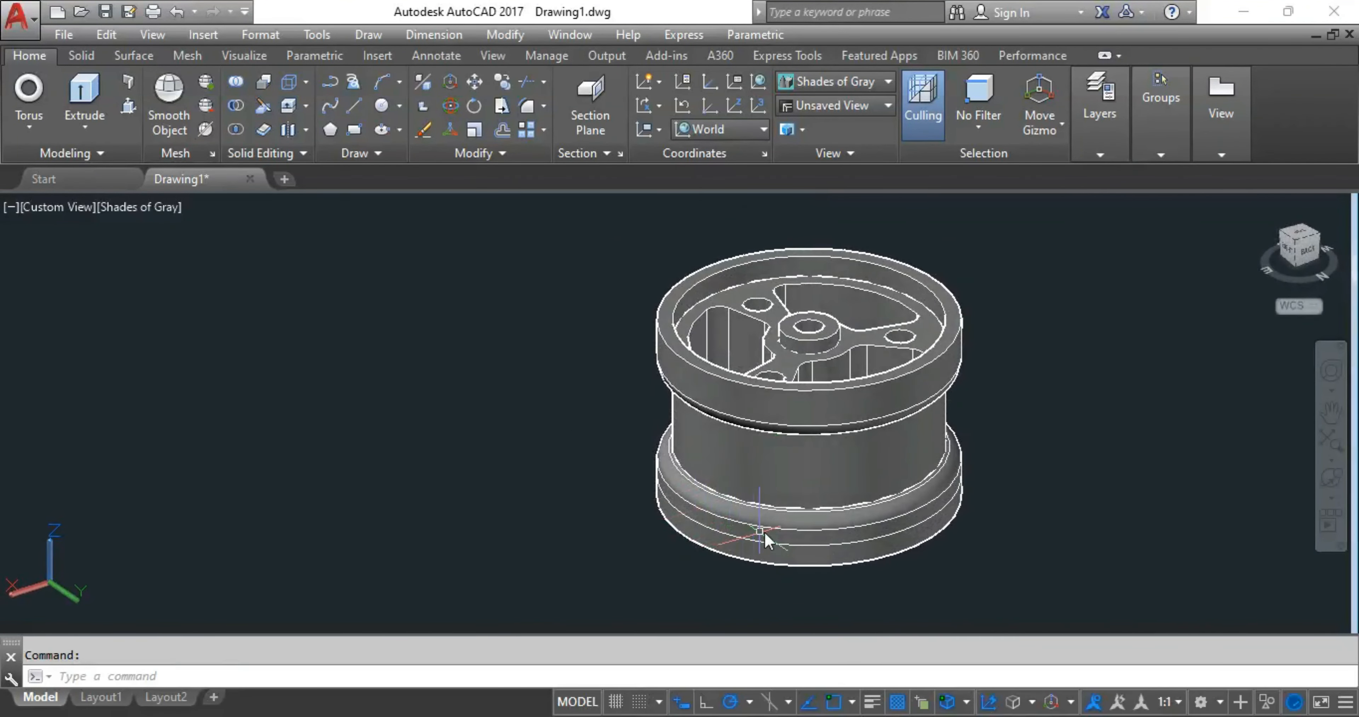
pyautogui.press('Return')
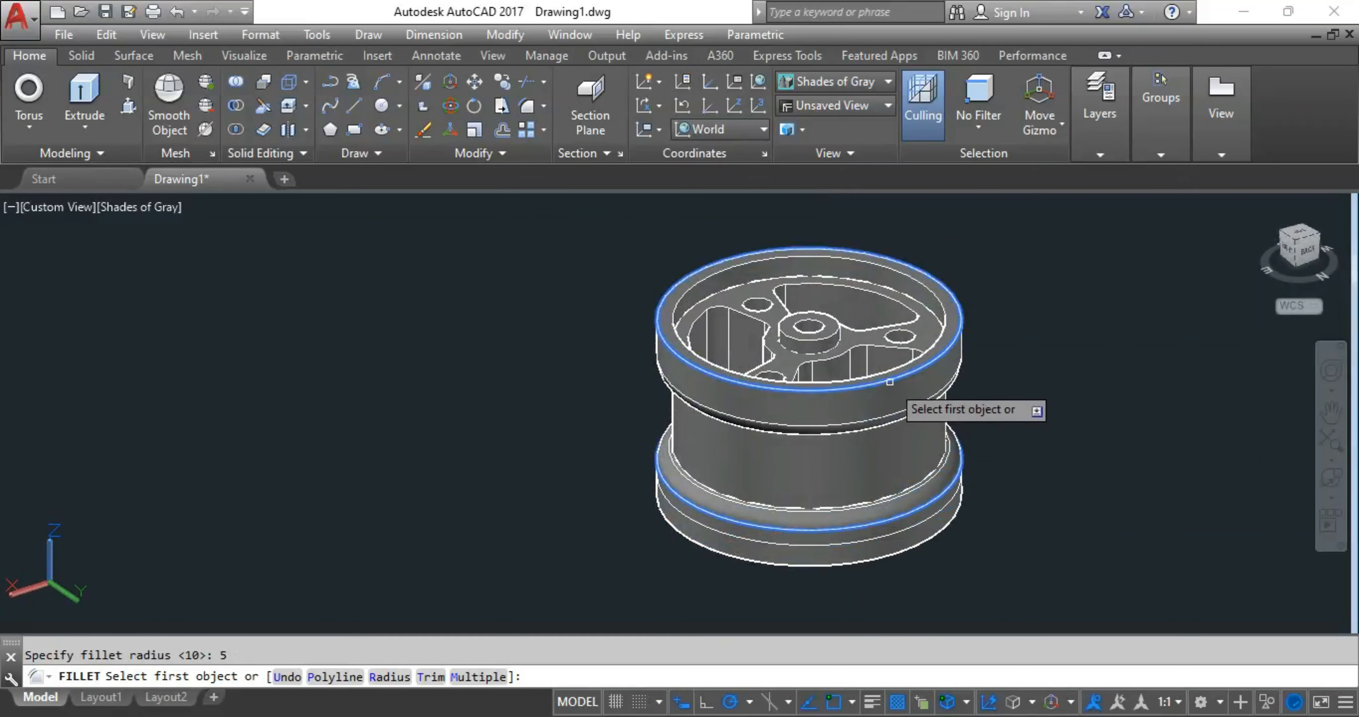
pyautogui.press('Return')
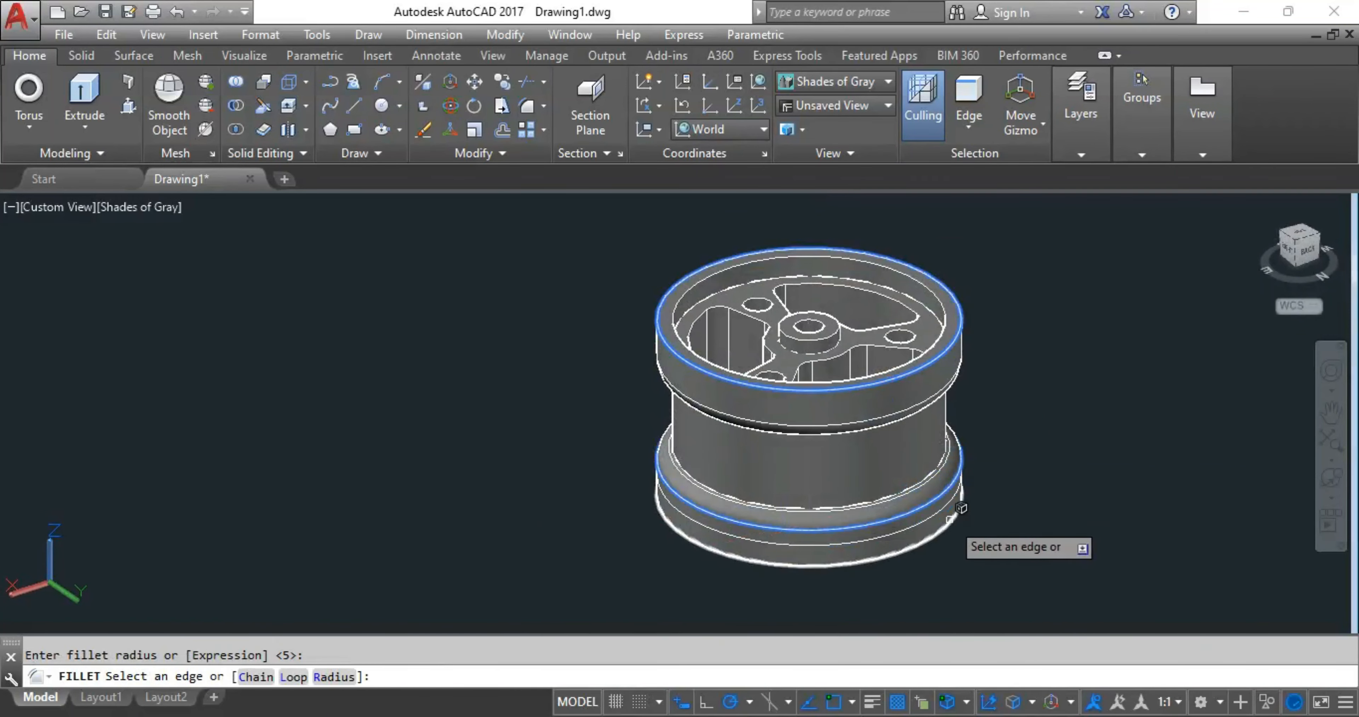
pyautogui.press('Return')
# Step: Fillet the inner circular edges of the raised rims on the wheel's top and underside with a radius of 2
pyautogui.keyDown('shift'); pyautogui.moveTo(1031, 472); pyautogui.dragTo(630, 458, button='middle'); pyautogui.keyUp('shift')
pyautogui.write('f')
pyautogui.press('Return')
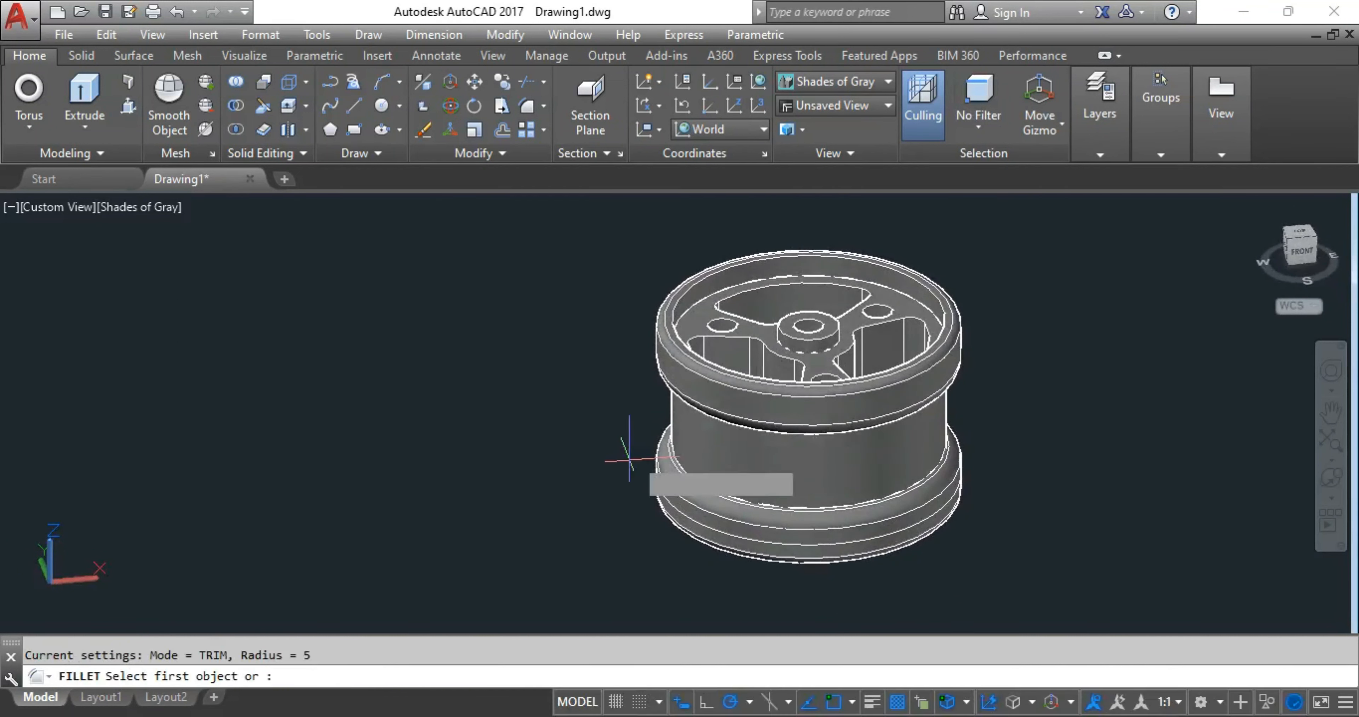
pyautogui.write('r')
pyautogui.press('Return')
pyautogui.write('2')
pyautogui.press('Return')
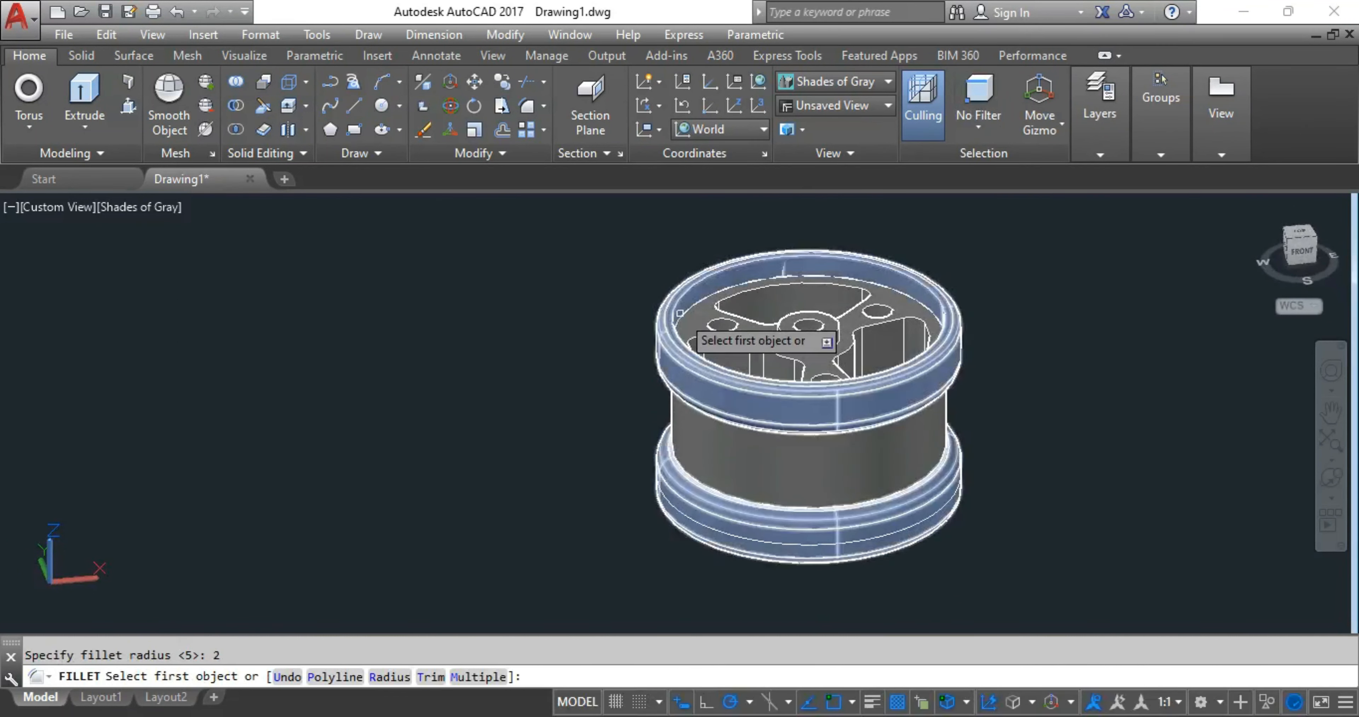
pyautogui.click(682, 298)
pyautogui.press('Return')
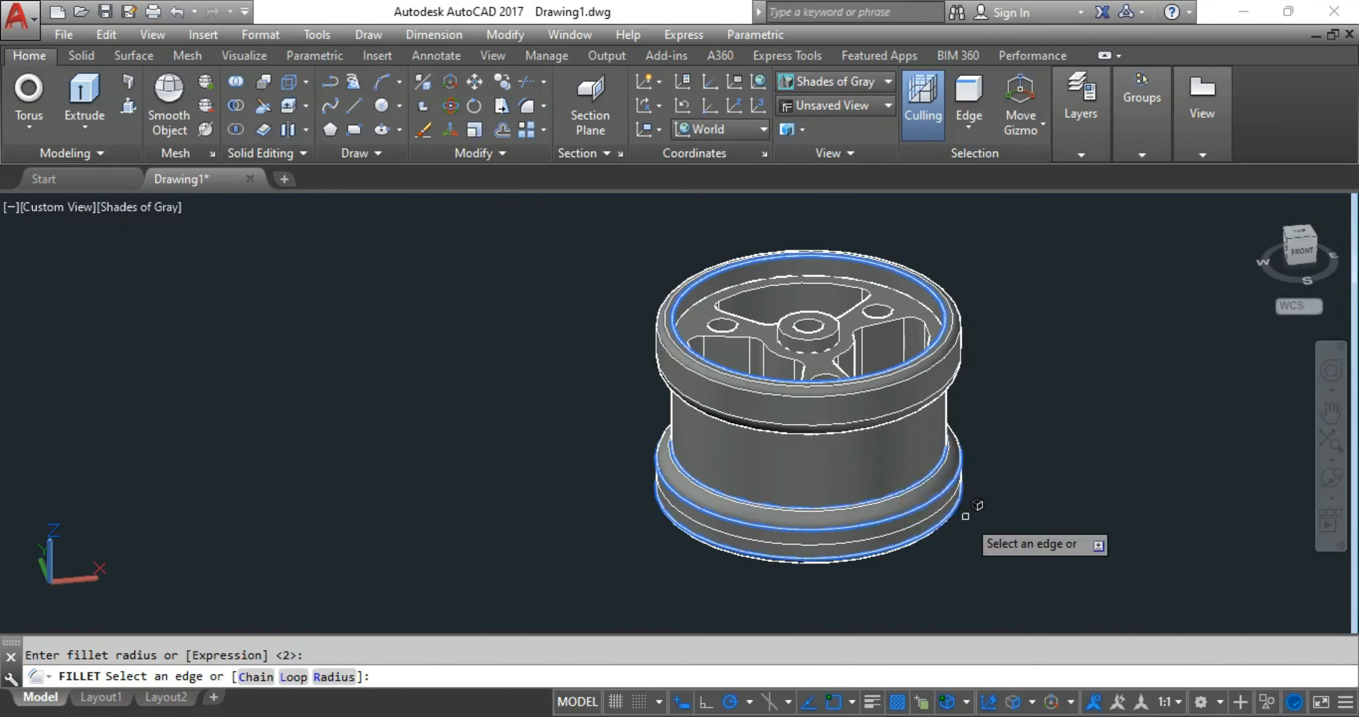
pyautogui.keyDown('shift'); pyautogui.moveTo(965, 516); pyautogui.dragTo(959, 375, button='middle'); pyautogui.keyUp('shift')
pyautogui.scroll(3, 939, 513)
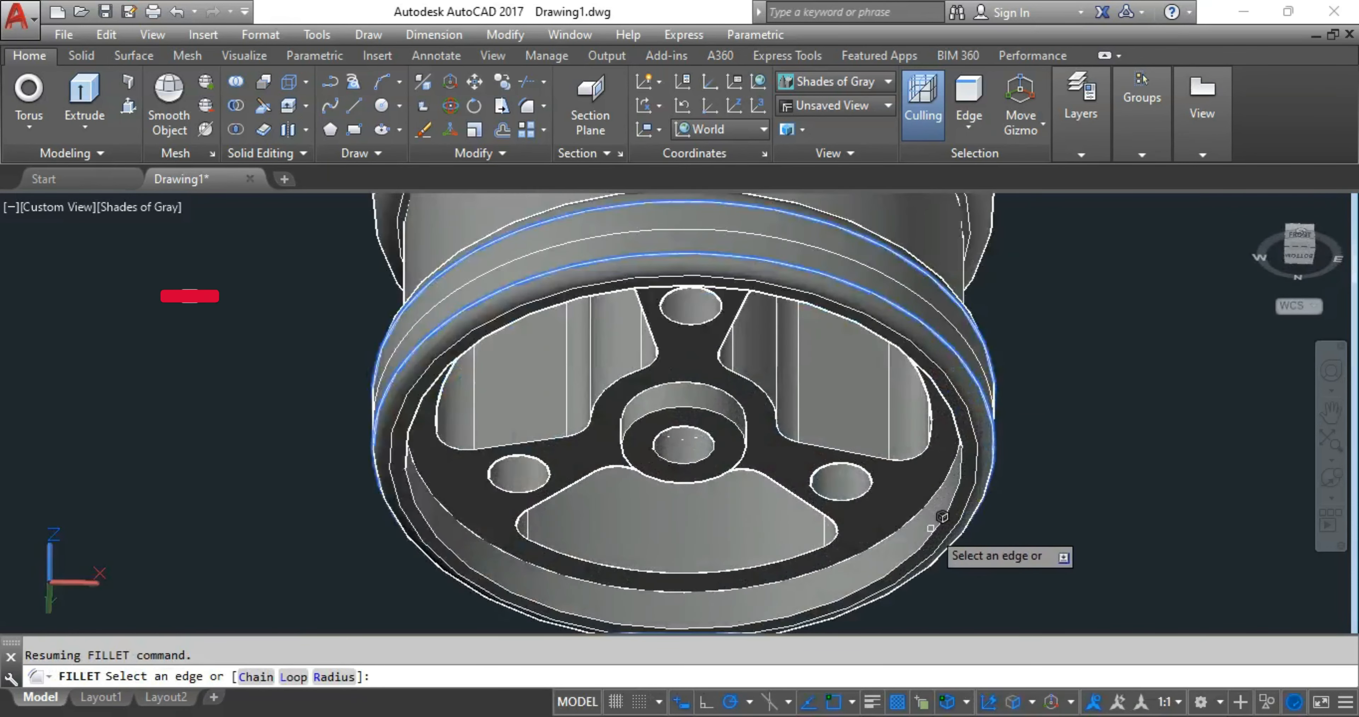
pyautogui.press('Return')
# Step: Fillet the outer edge of the raised hub ring on the wheel's top side with a radius of 5
pyautogui.keyDown('shift'); pyautogui.moveTo(1030, 454); pyautogui.dragTo(995, 545, button='middle'); pyautogui.keyUp('shift')
pyautogui.scroll(-5, 994, 512)
pyautogui.keyDown('shift'); pyautogui.moveTo(993, 486); pyautogui.dragTo(932, 574, button='middle'); pyautogui.keyUp('shift')
pyautogui.moveTo(959, 504); pyautogui.dragTo(692, 528, button='middle')
pyautogui.middleClick(867, 439)
pyautogui.middleClick(867, 439)
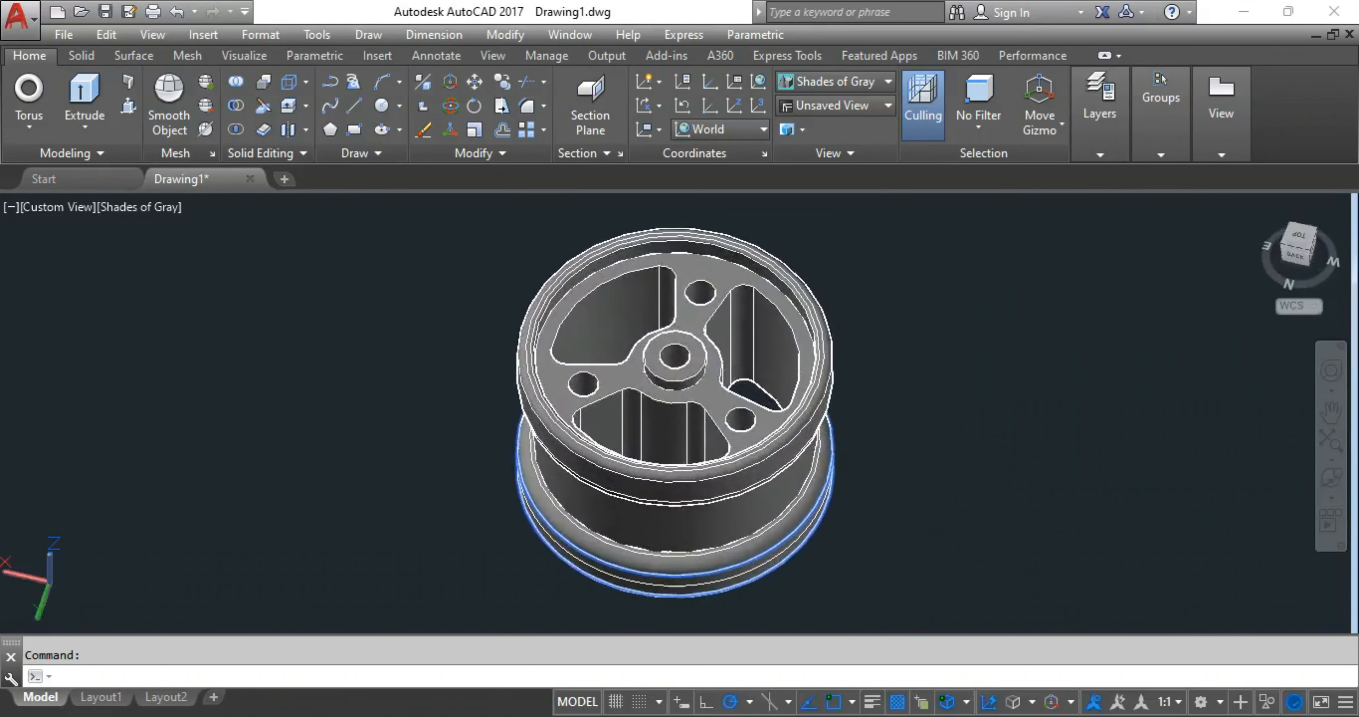
pyautogui.write('5')
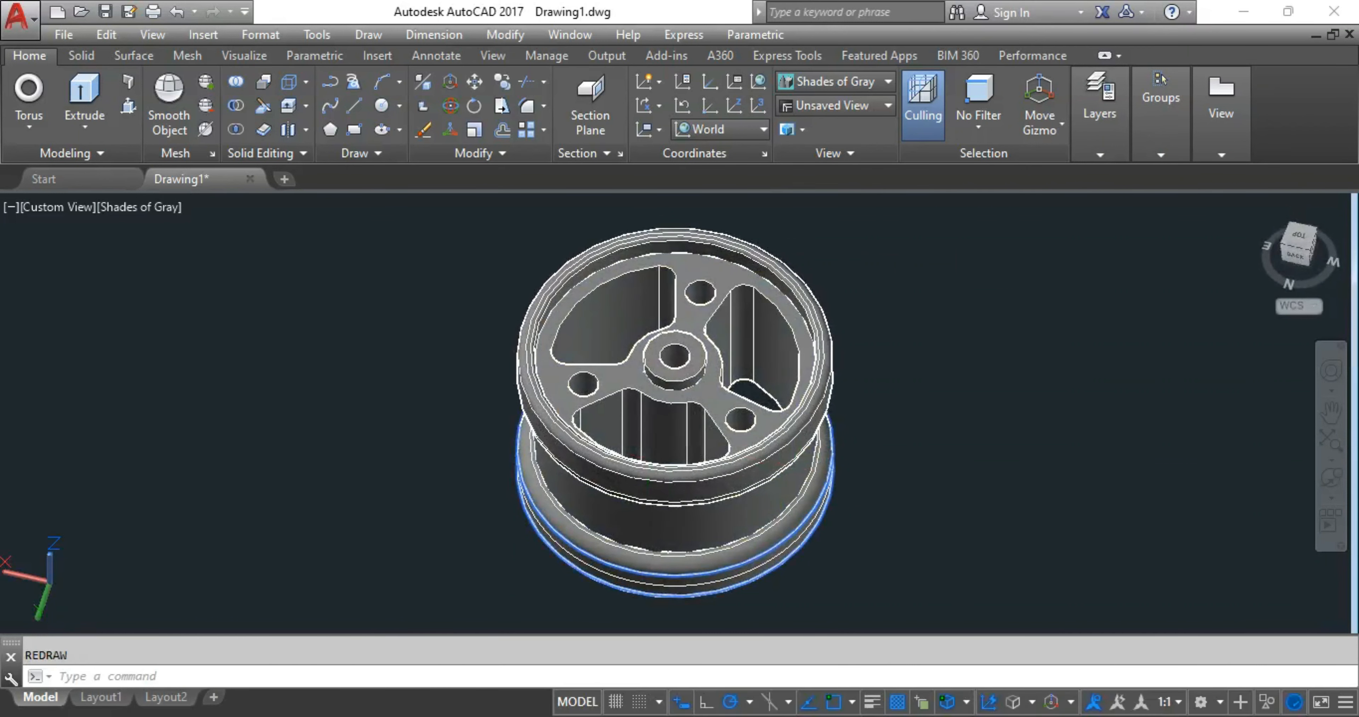
pyautogui.press('Return')
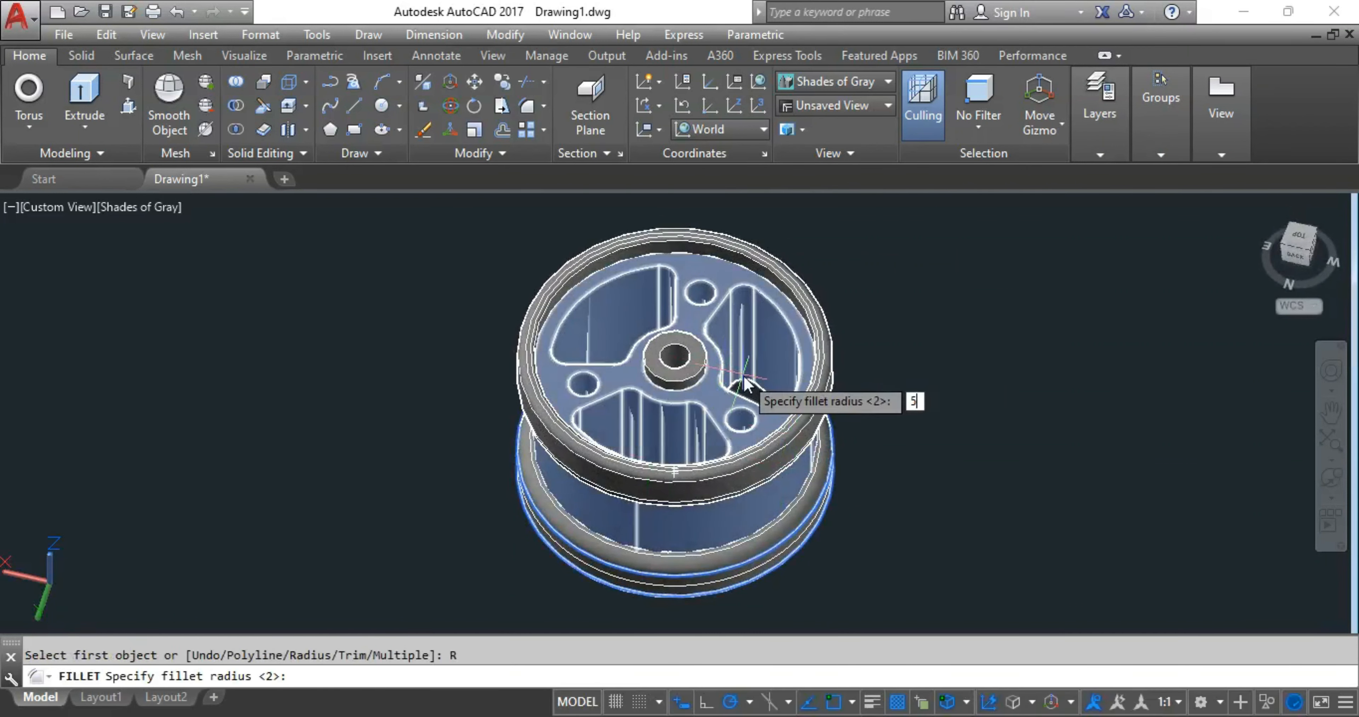
pyautogui.press('Return')
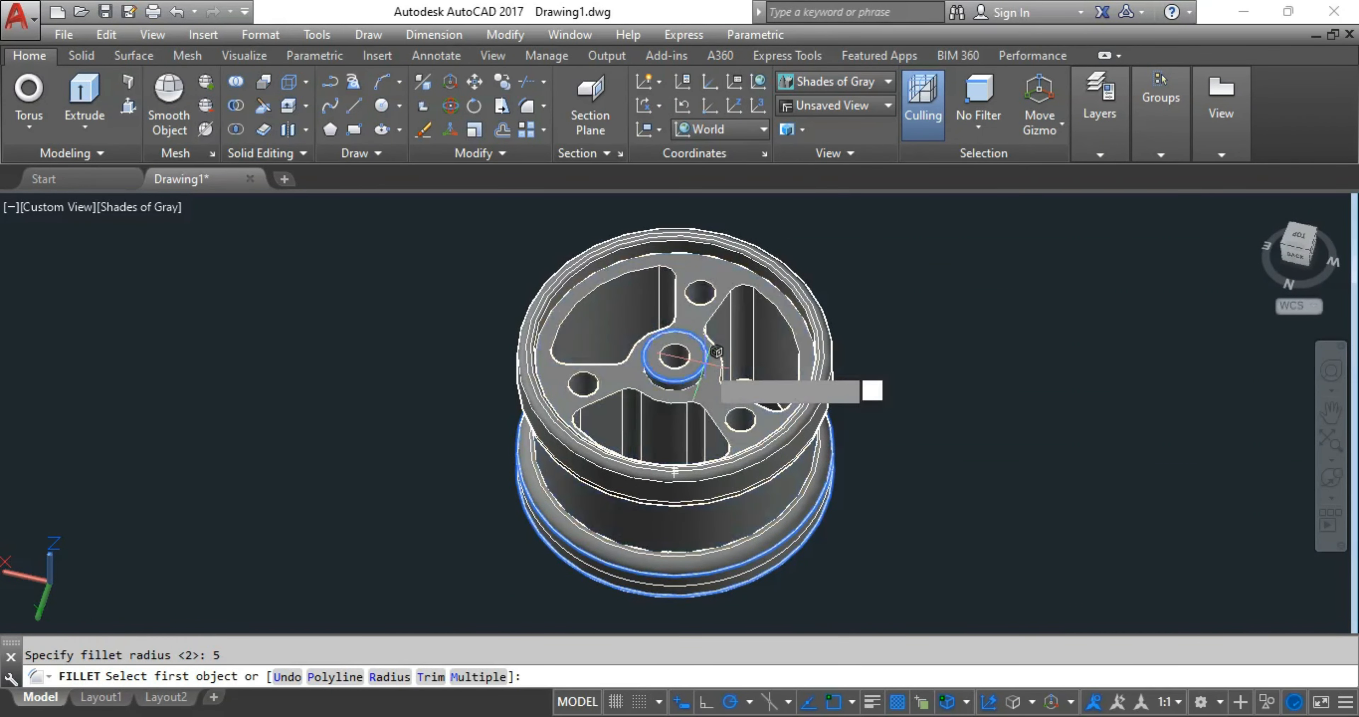
pyautogui.write('r')
pyautogui.press('Return')
pyautogui.press('Return')
# Step: Try a radius 5 fillet on the top edge of the hub bore and undo it
pyautogui.press('Return')
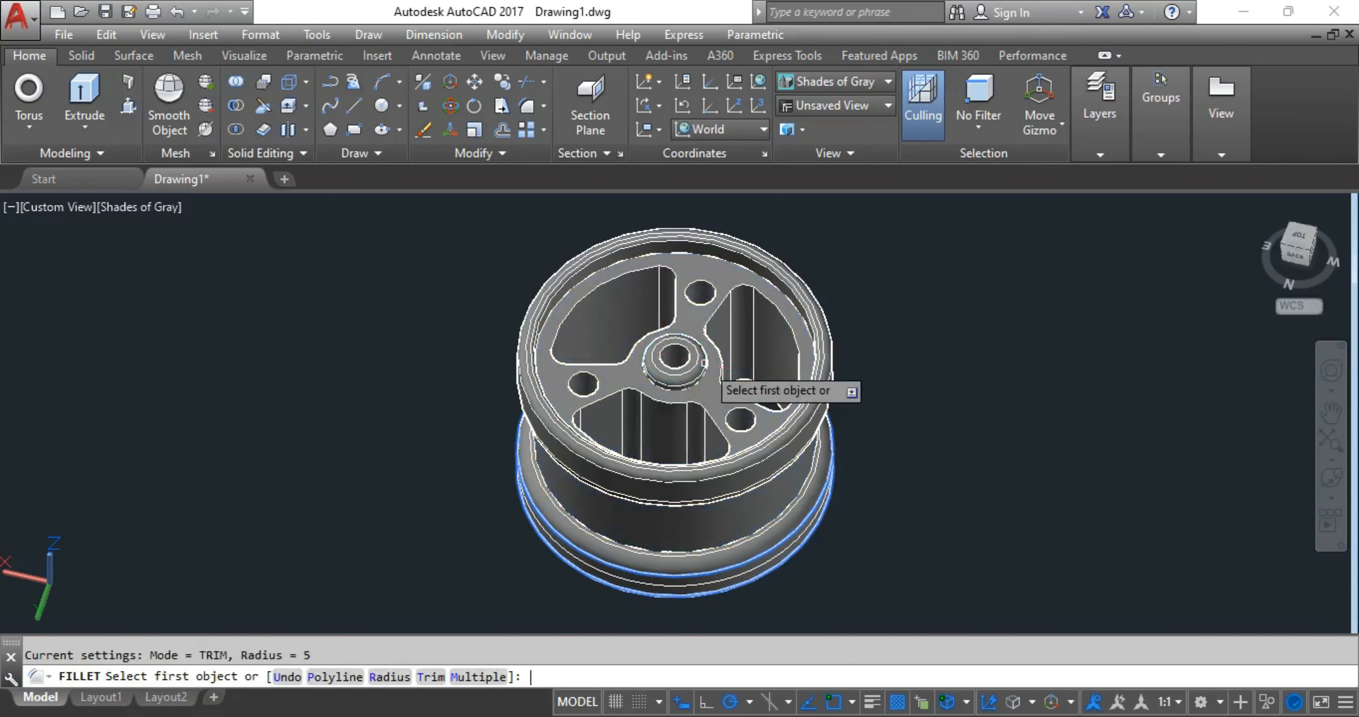
pyautogui.click(685, 360)
pyautogui.press('Return')
pyautogui.press('Return')
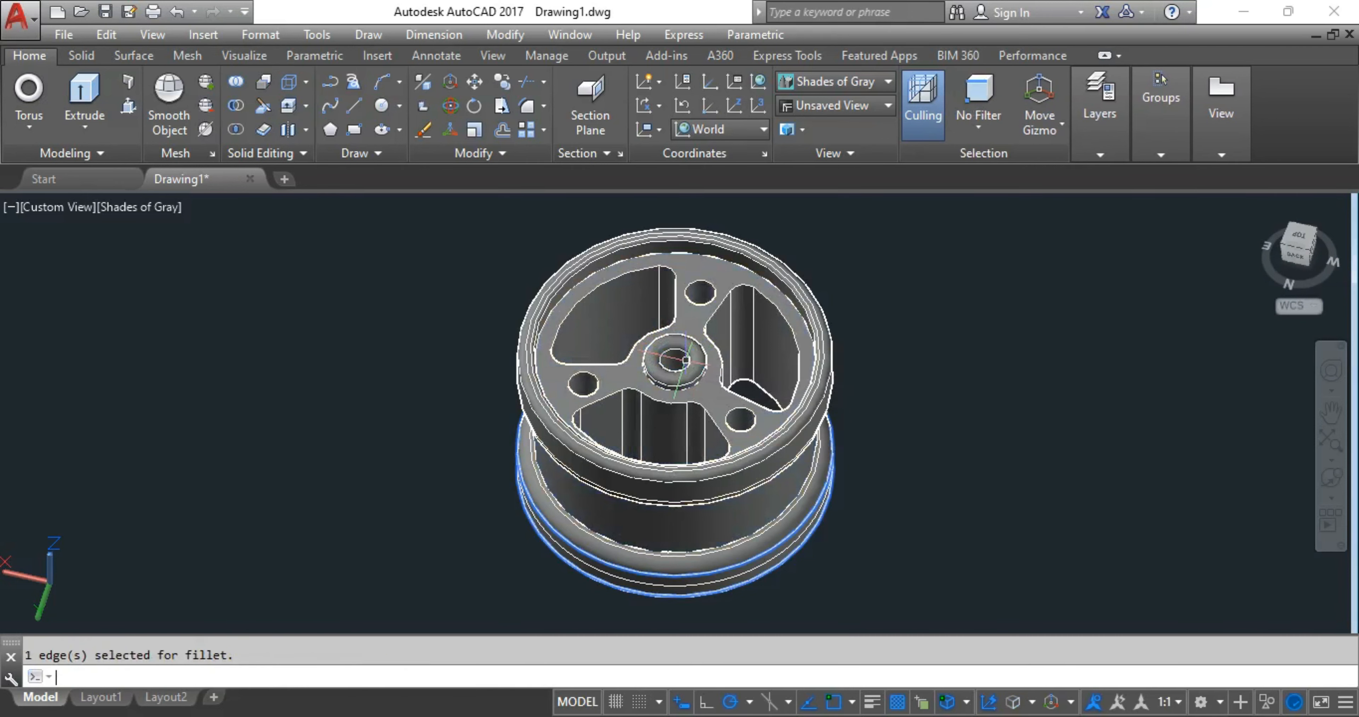
pyautogui.keyDown('shift'); pyautogui.moveTo(951, 488); pyautogui.dragTo(847, 399, button='middle'); pyautogui.keyUp('shift')
pyautogui.scroll(4, 853, 475)
pyautogui.hotkey('ctrl', 'z')
pyautogui.hotkey('ctrl', 'z')
pyautogui.hotkey('ctrl', 'z')
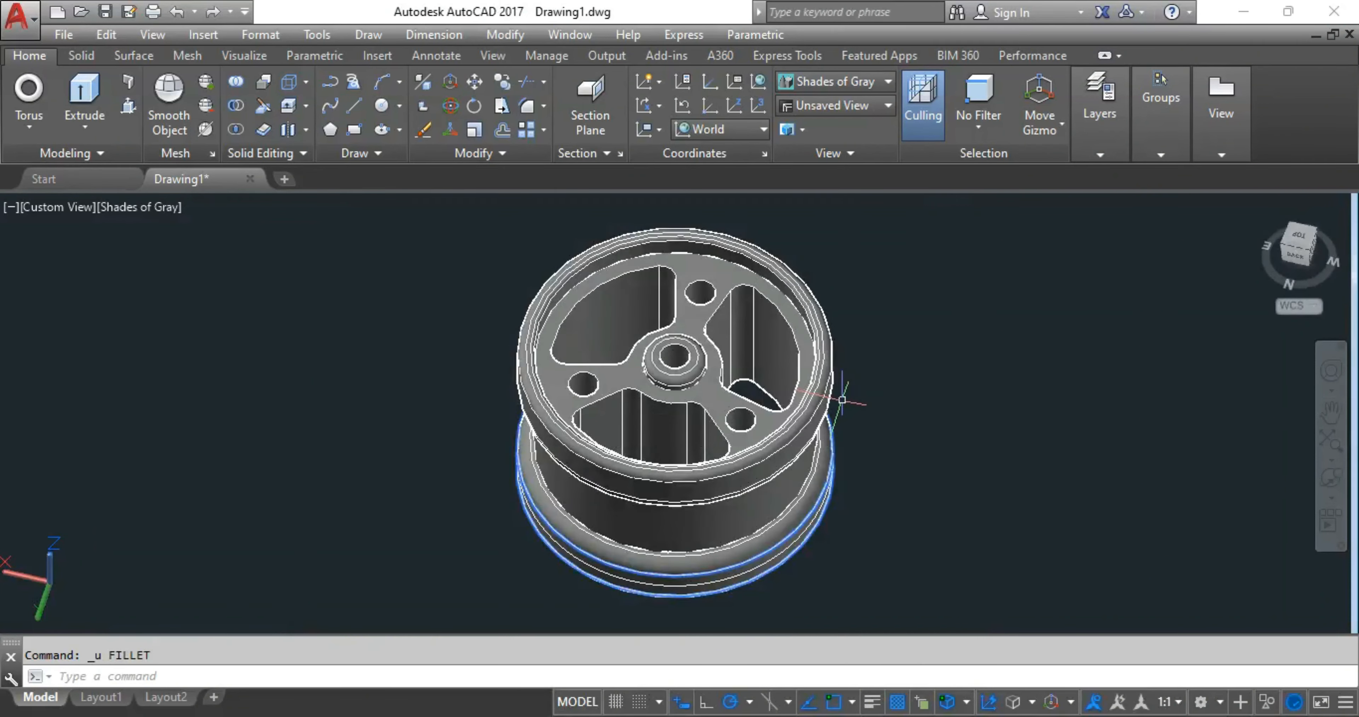
# Step: Fillet the outer edge of the hub ring on the wheel's underside with a radius of 5
pyautogui.keyDown('shift'); pyautogui.moveTo(845, 475); pyautogui.dragTo(850, 412, button='middle'); pyautogui.keyUp('shift')
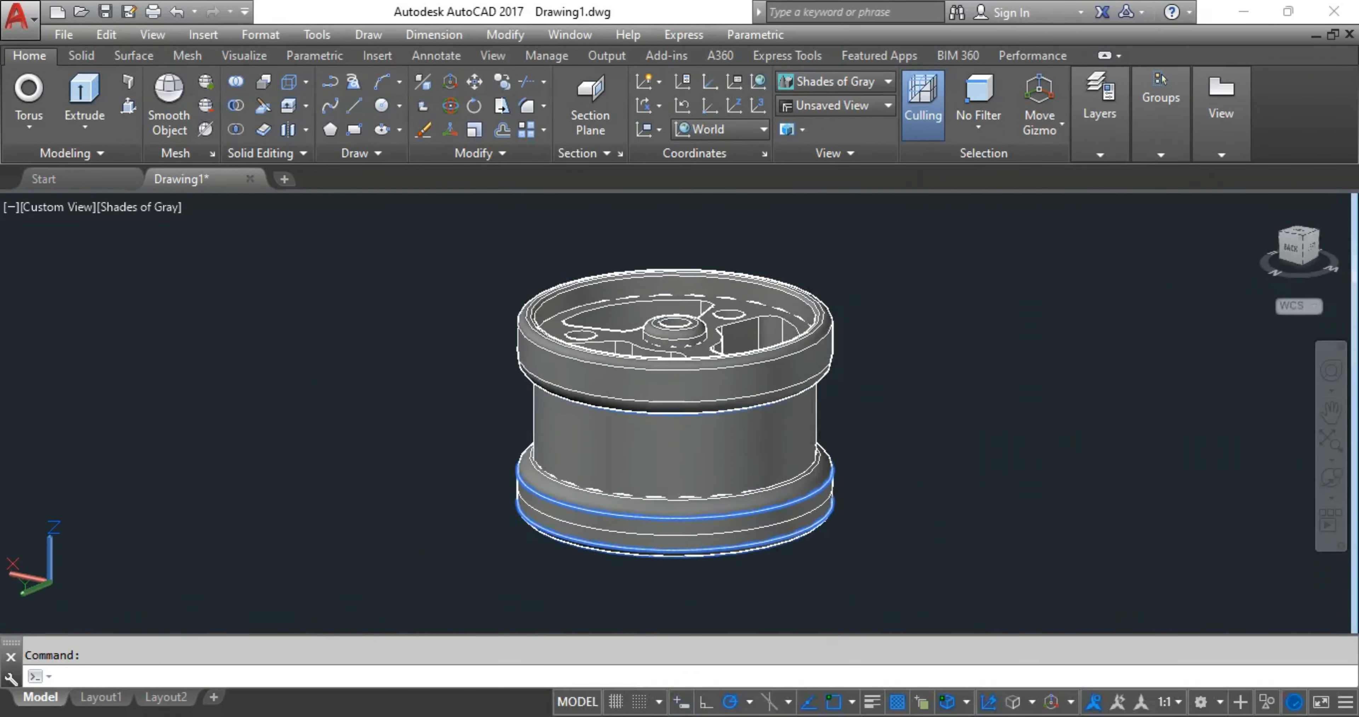
pyautogui.moveTo(764, 453); pyautogui.dragTo(702, 393, button='middle')
pyautogui.keyDown('shift'); pyautogui.moveTo(731, 482); pyautogui.dragTo(709, 543, button='middle'); pyautogui.keyUp('shift')
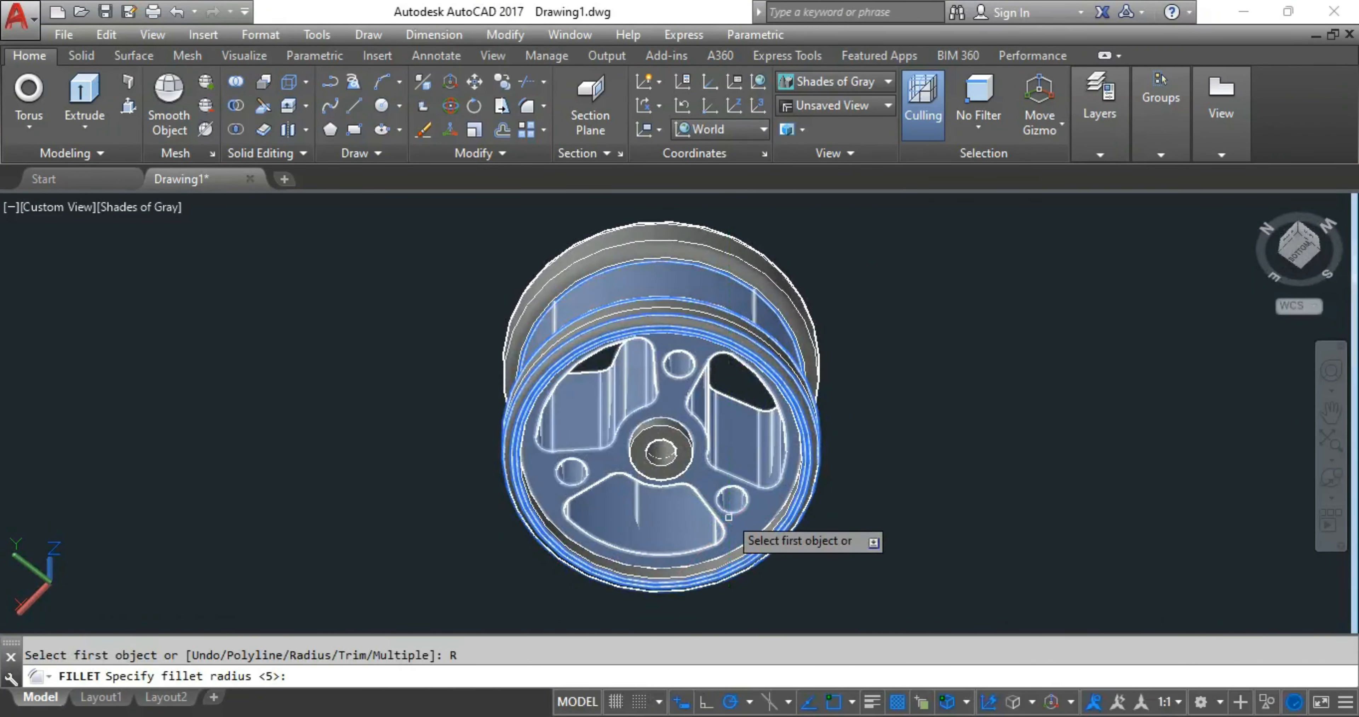
pyautogui.write('5')
pyautogui.press('Return')
pyautogui.click(692, 448)
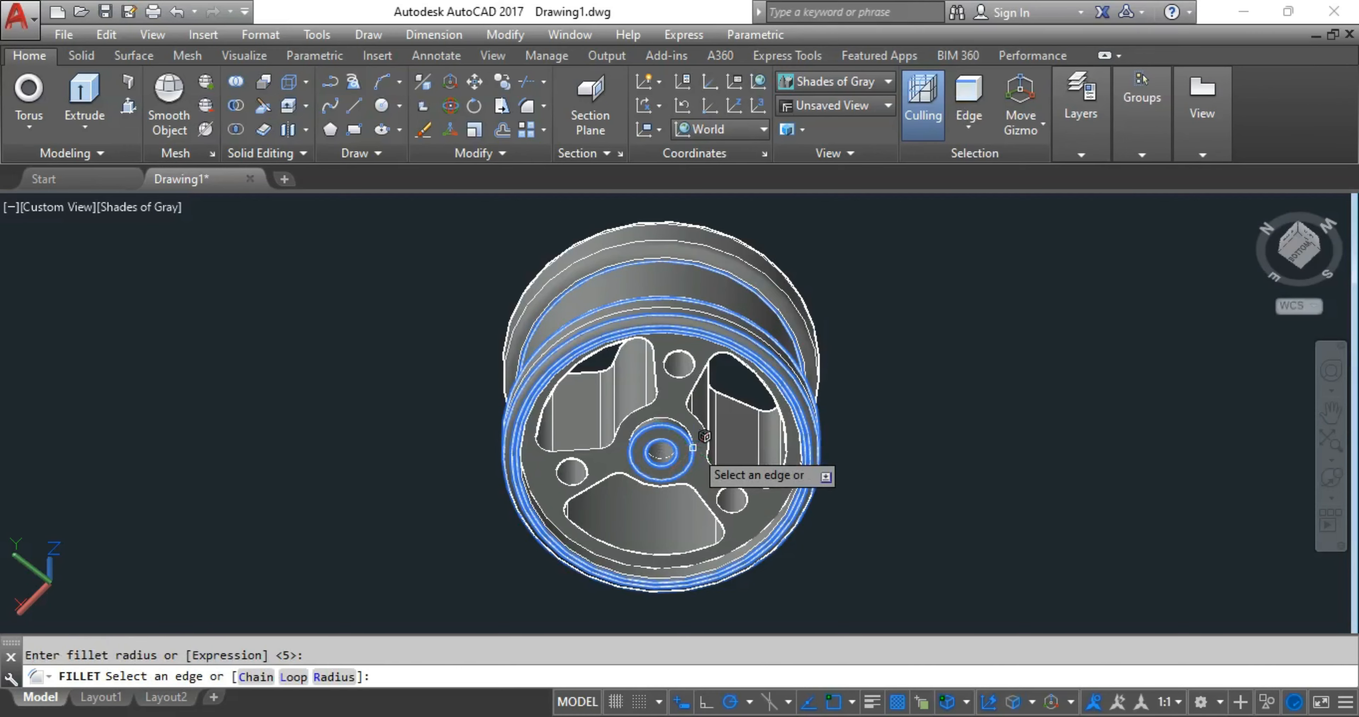
pyautogui.press('Return')
# Step: Try to fillet the edges of the spoke cutouts on the wheel's top face with a radius of 5
pyautogui.keyDown('shift'); pyautogui.moveTo(901, 404); pyautogui.dragTo(854, 487, button='middle'); pyautogui.keyUp('shift')
pyautogui.press('Return')
pyautogui.click(769, 428)
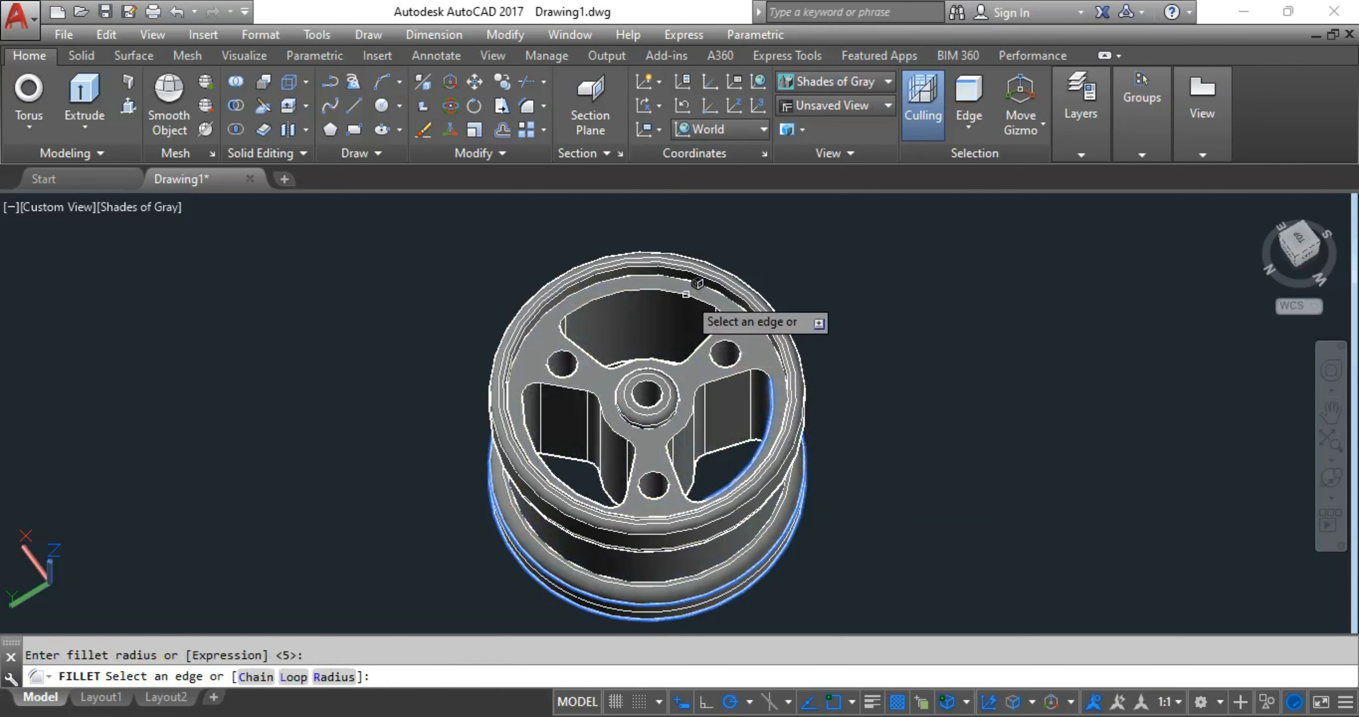
pyautogui.press('Return')
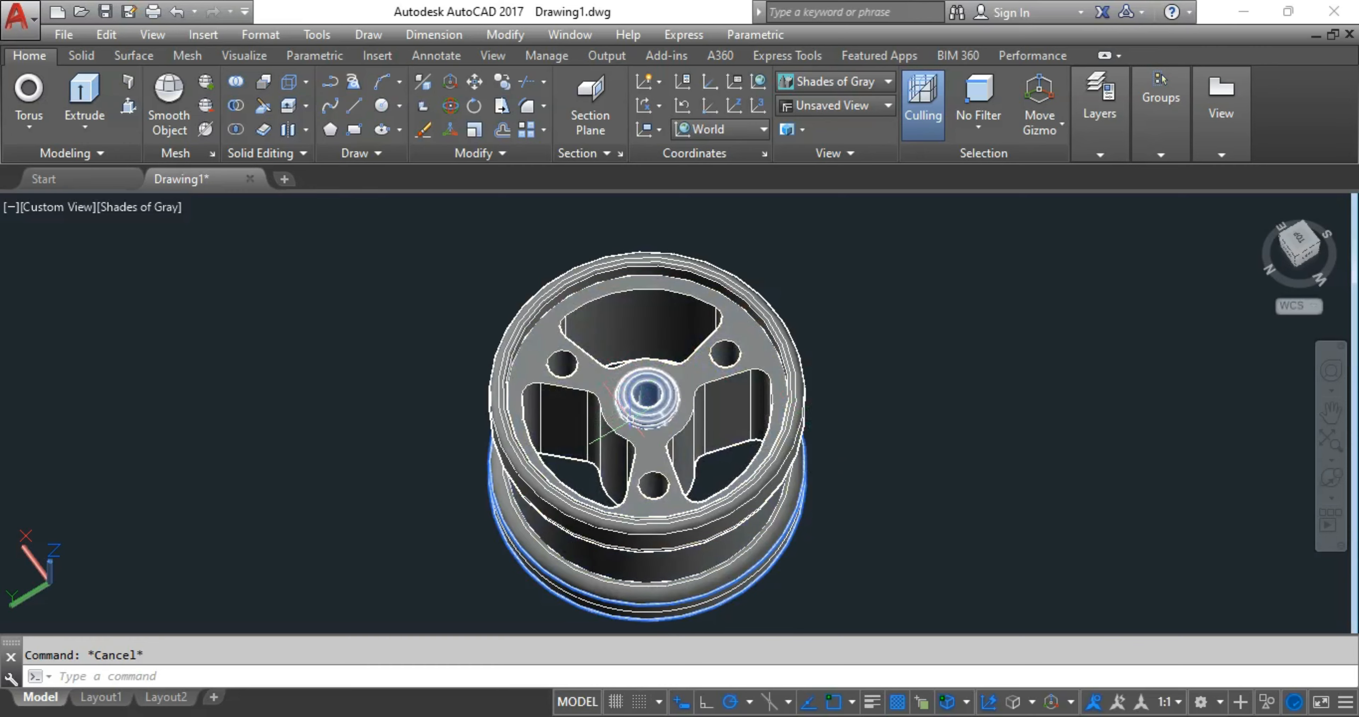
# Step: Union the spoked wheel body, the raised rims and the hub ring into one solid
pyautogui.keyDown('shift'); pyautogui.moveTo(865, 438); pyautogui.dragTo(864, 372, button='middle'); pyautogui.keyUp('shift')
pyautogui.scroll(-2, 864, 372)
pyautogui.keyDown('shift'); pyautogui.moveTo(929, 422); pyautogui.dragTo(665, 509, button='middle'); pyautogui.keyUp('shift')
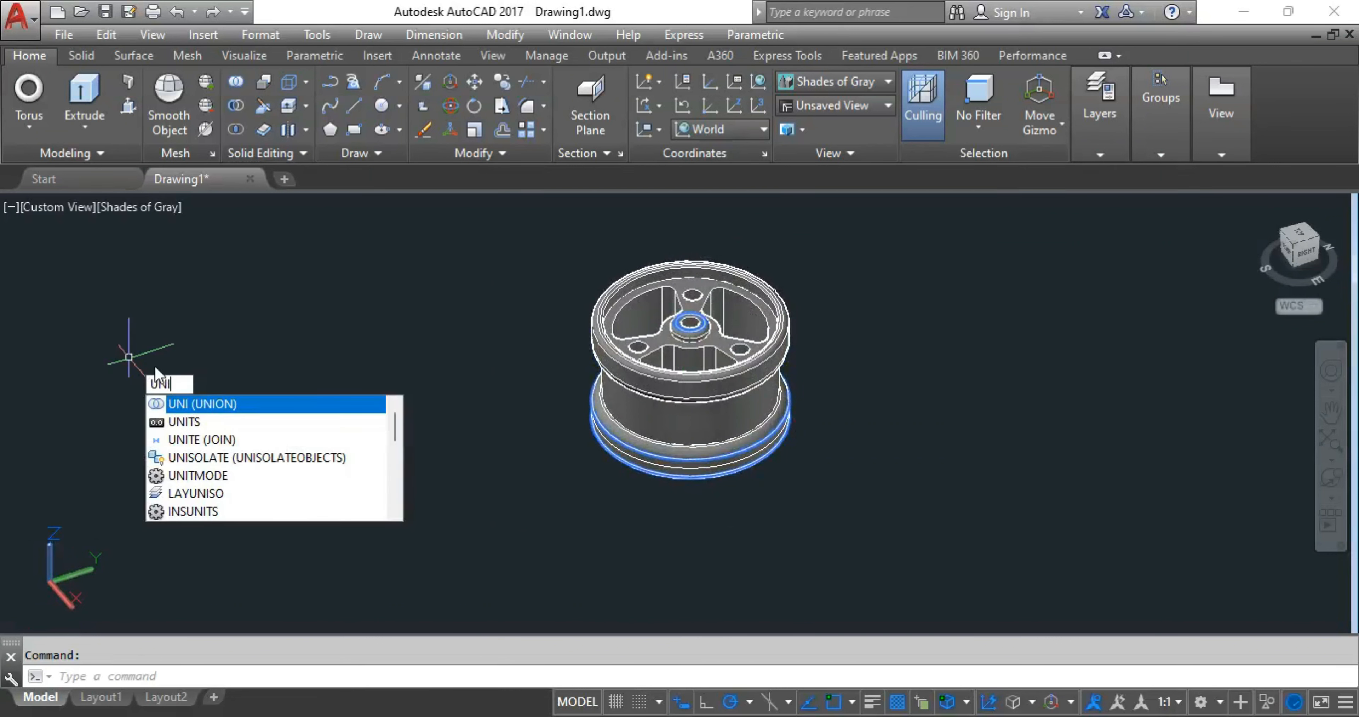
pyautogui.press('Return')
pyautogui.click(675, 425)
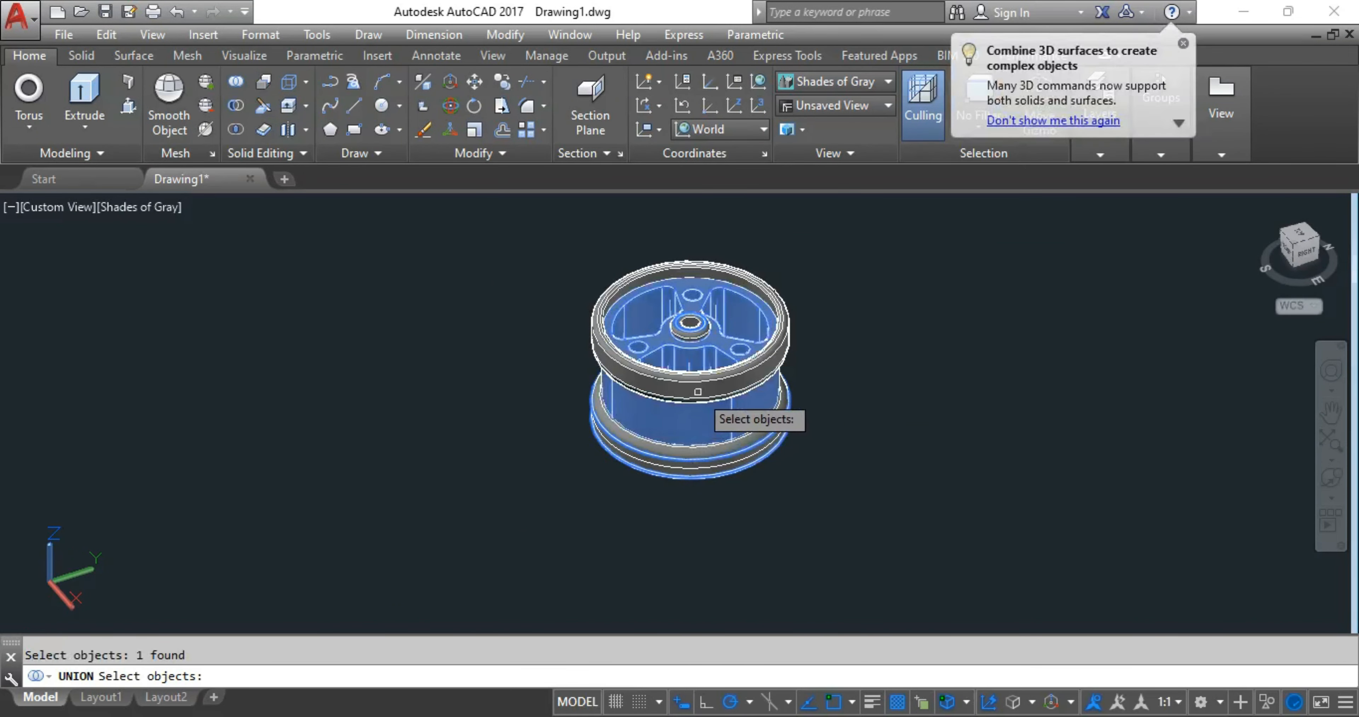
pyautogui.click(229, 82)
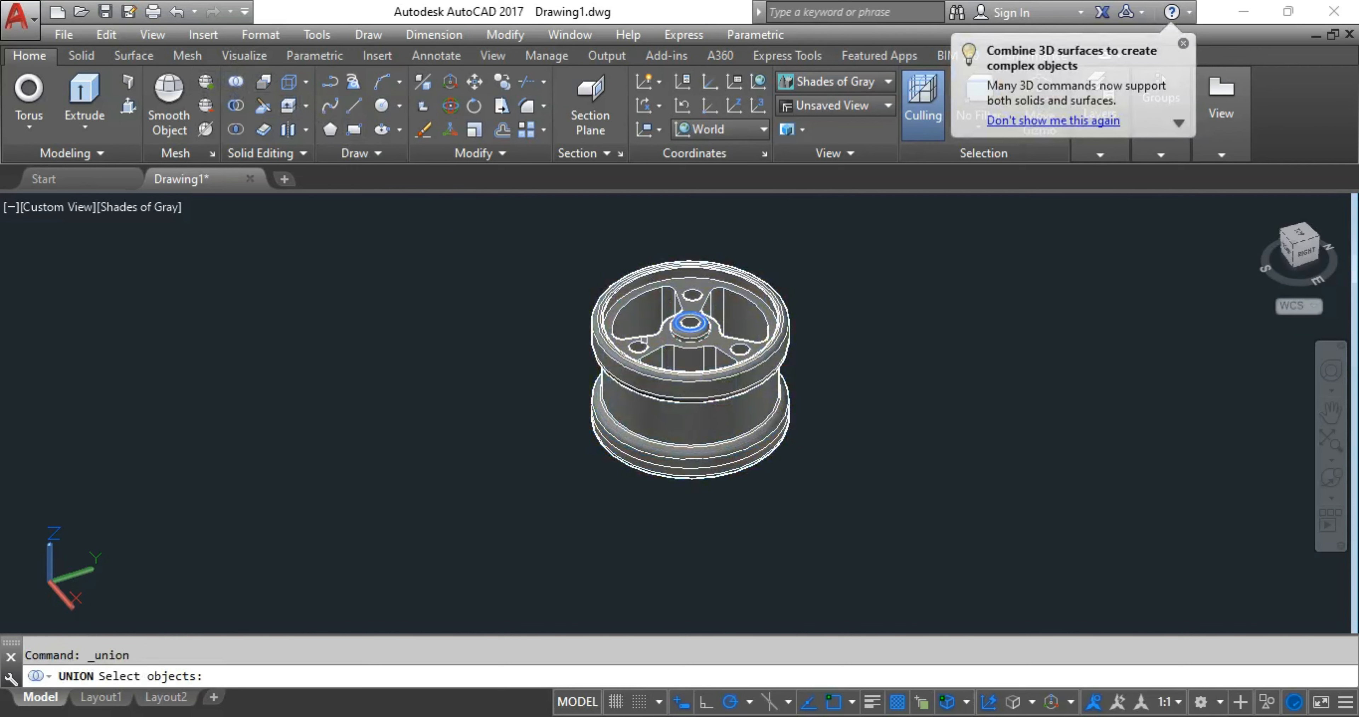
pyautogui.click(702, 337)
pyautogui.click(698, 327)
pyautogui.press('Return')
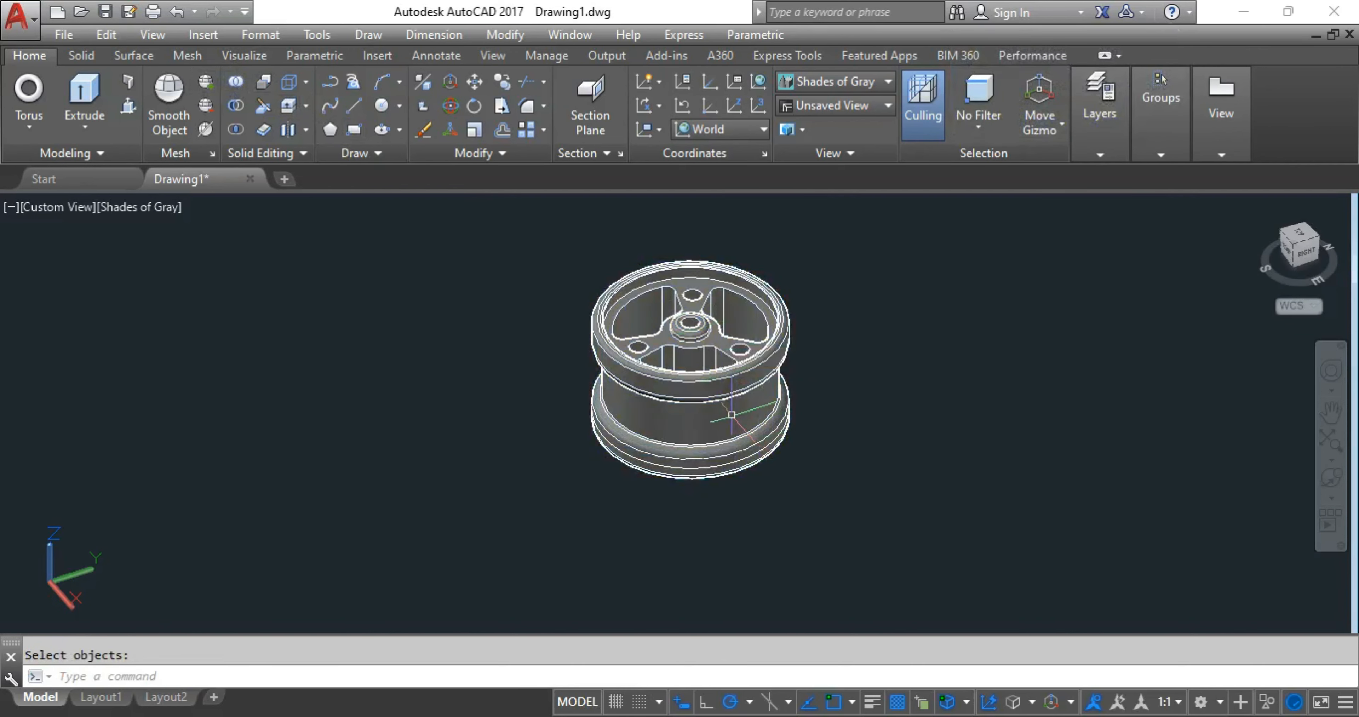
# Step: Change the united wheel solid's color to index color 47
pyautogui.click(733, 415)
pyautogui.keyDown('shift'); pyautogui.moveTo(861, 501); pyautogui.dragTo(798, 488, button='middle'); pyautogui.keyUp('shift')
pyautogui.press('Escape')
pyautogui.click(718, 395)
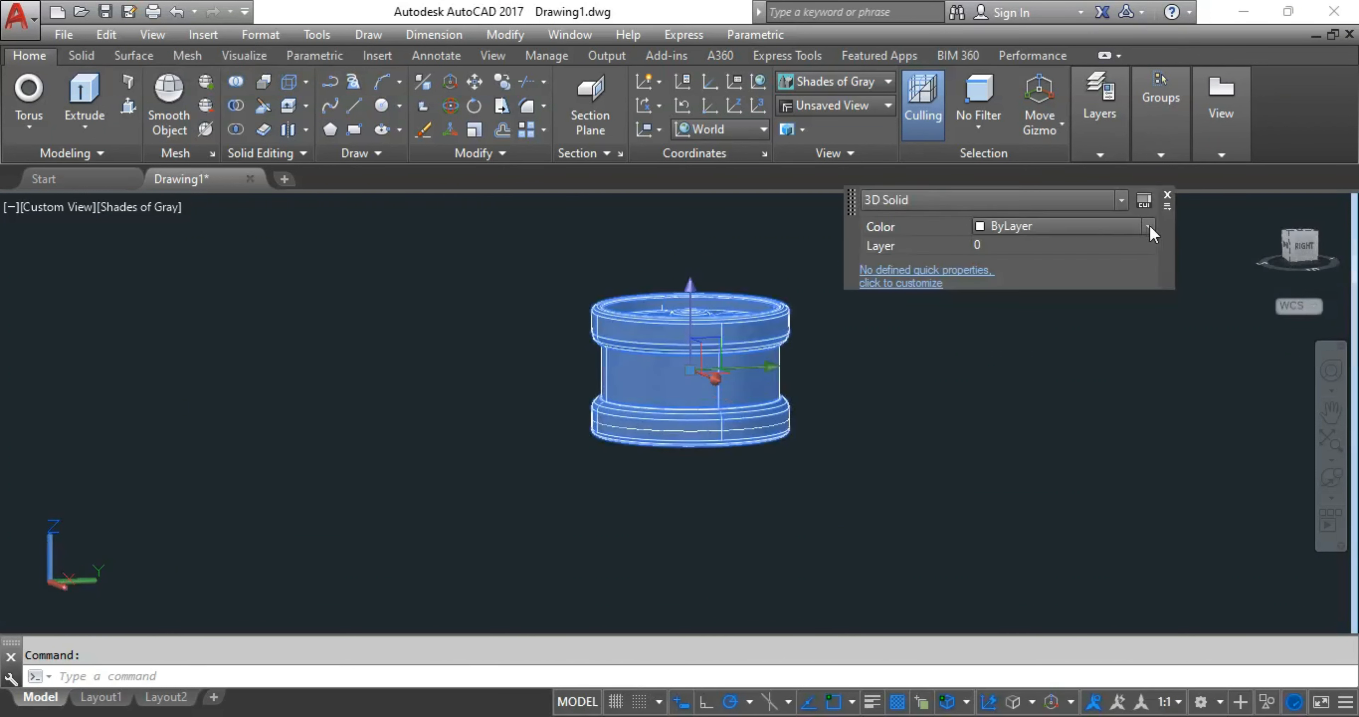
pyautogui.click(1149, 227)
pyautogui.click(1035, 407)
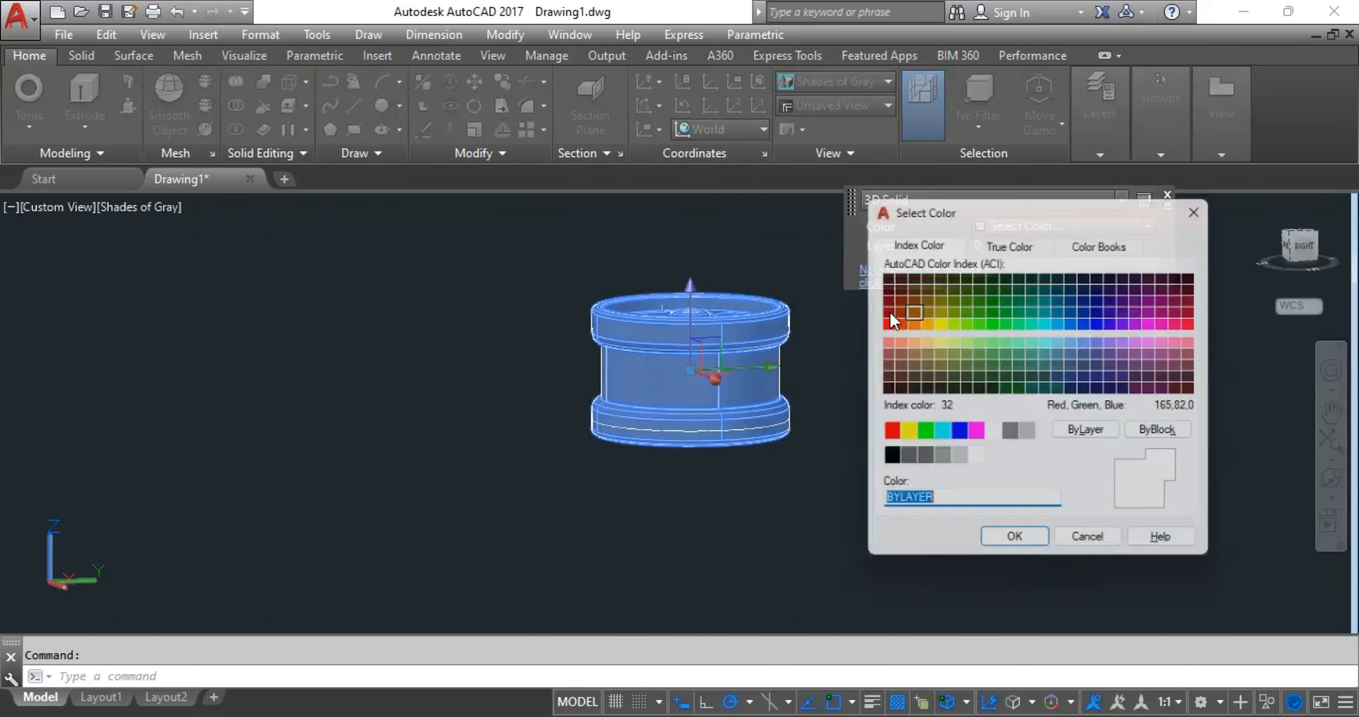
pyautogui.click(939, 377)
pyautogui.click(927, 379)
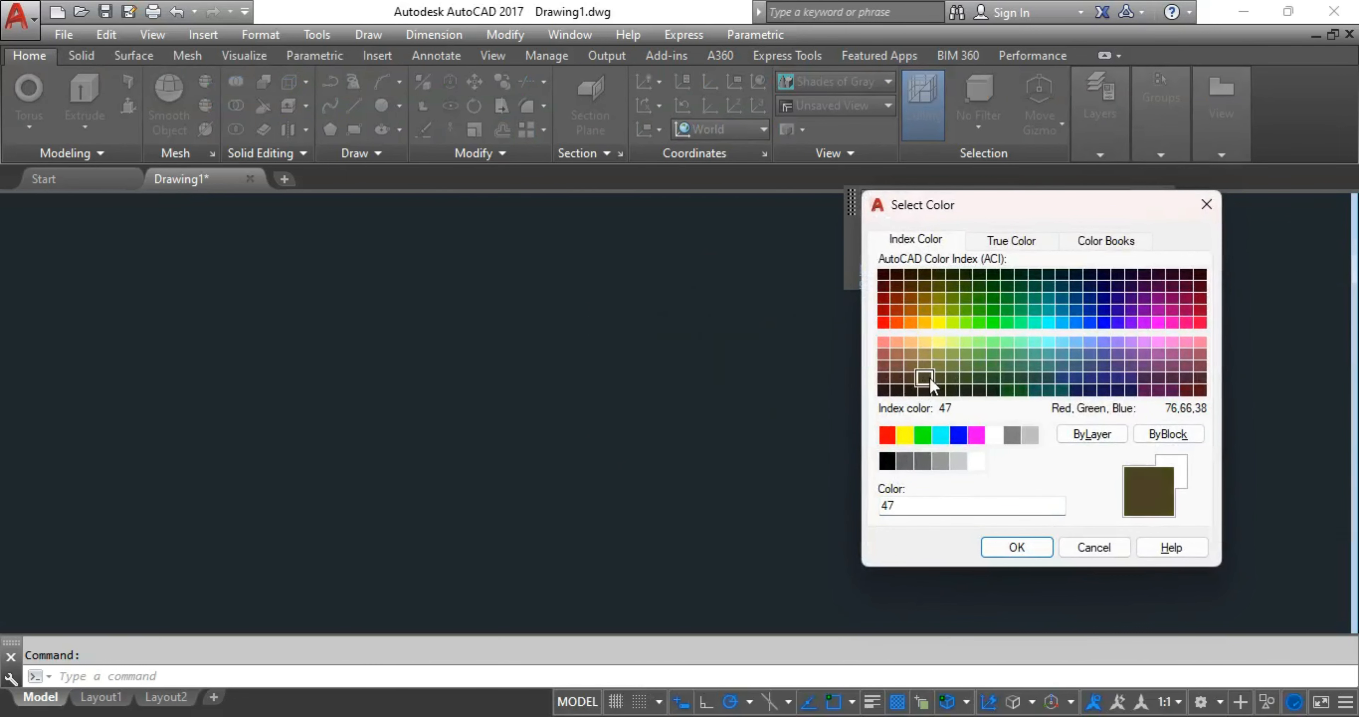
pyautogui.click(1017, 547)
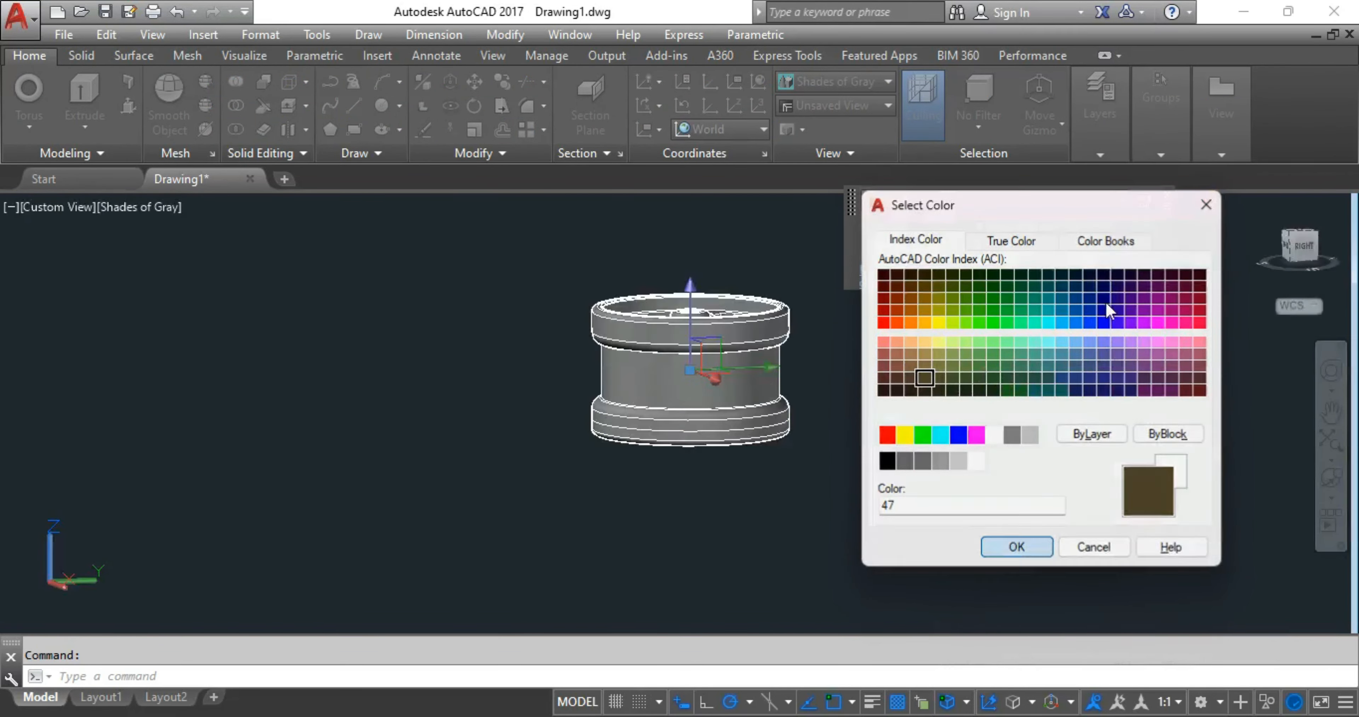
pyautogui.press('Escape')
# Step: Switch the visual style to Realistic with the shade mode command
pyautogui.write('s')
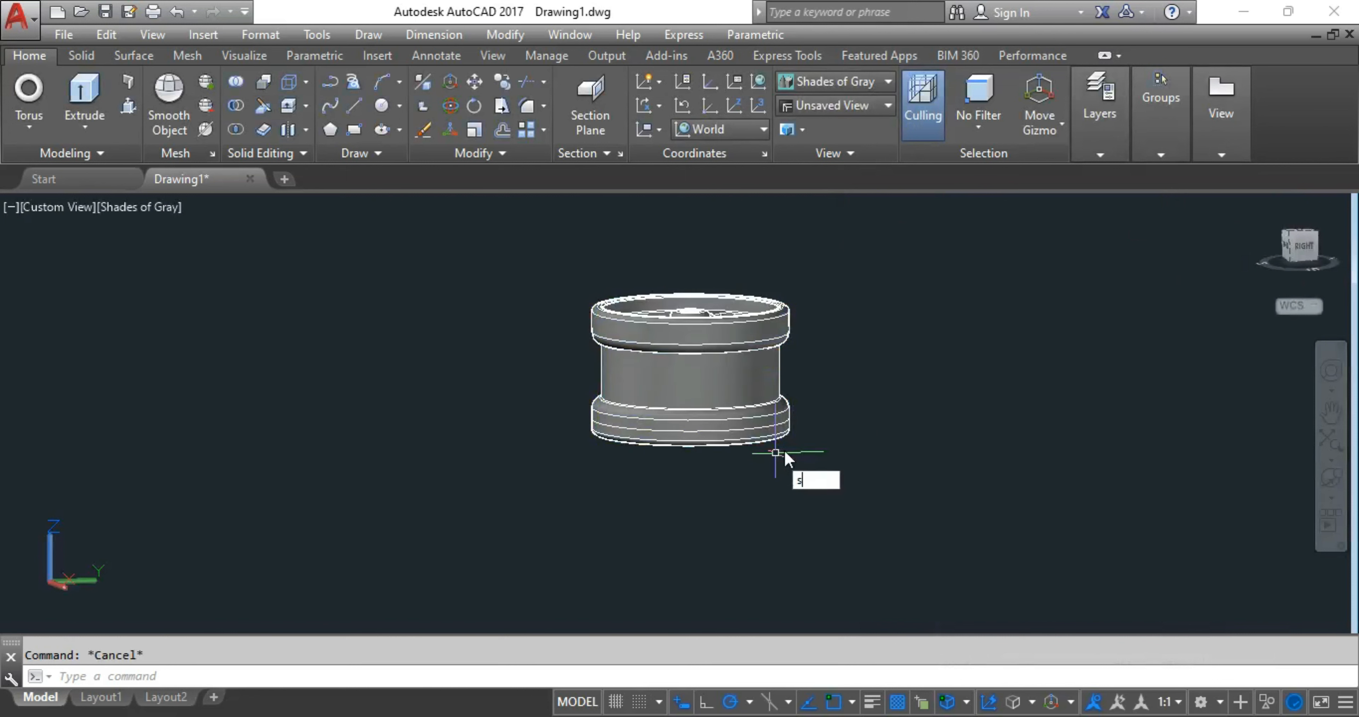
pyautogui.write('ha')
pyautogui.press('Return')
pyautogui.write('r')
pyautogui.press('Return')
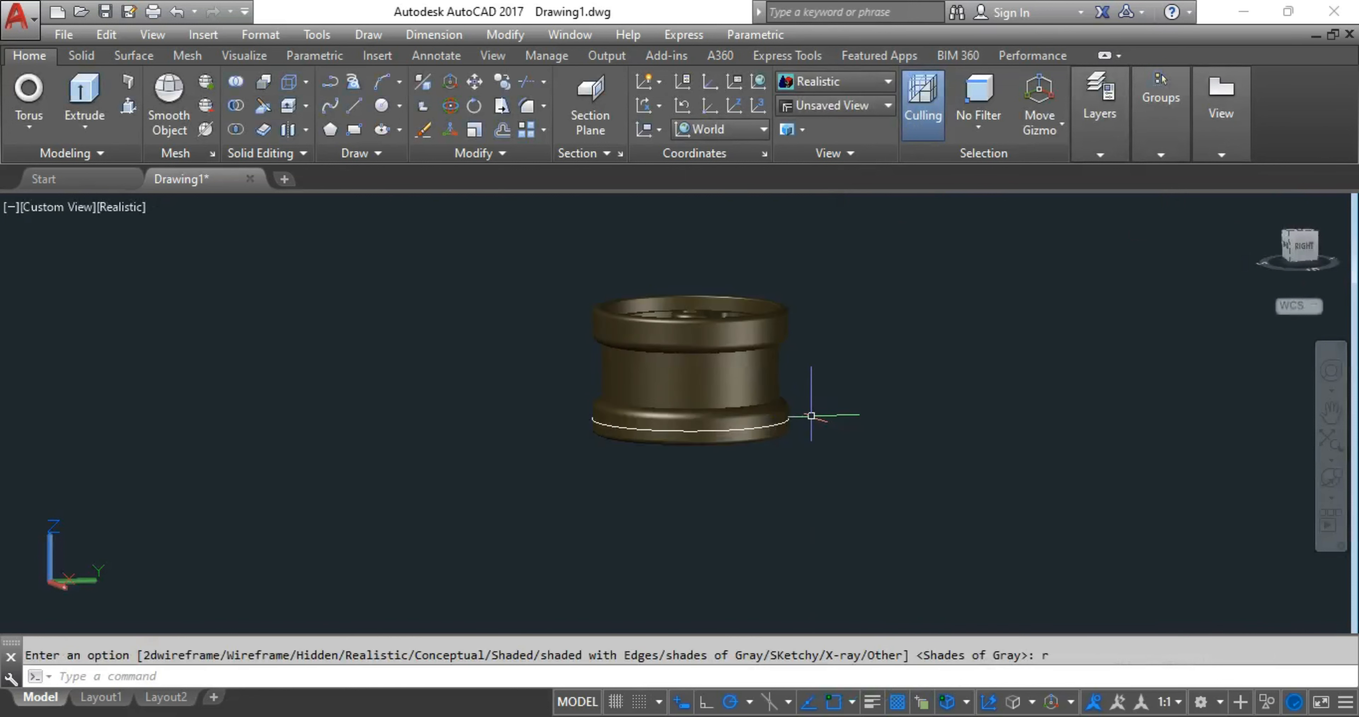
# Step: Hide the wheel solid and erase all the leftover 2D profile geometry
pyautogui.click(733, 383)
pyautogui.rightClick(735, 389)
pyautogui.moveTo(910, 315)
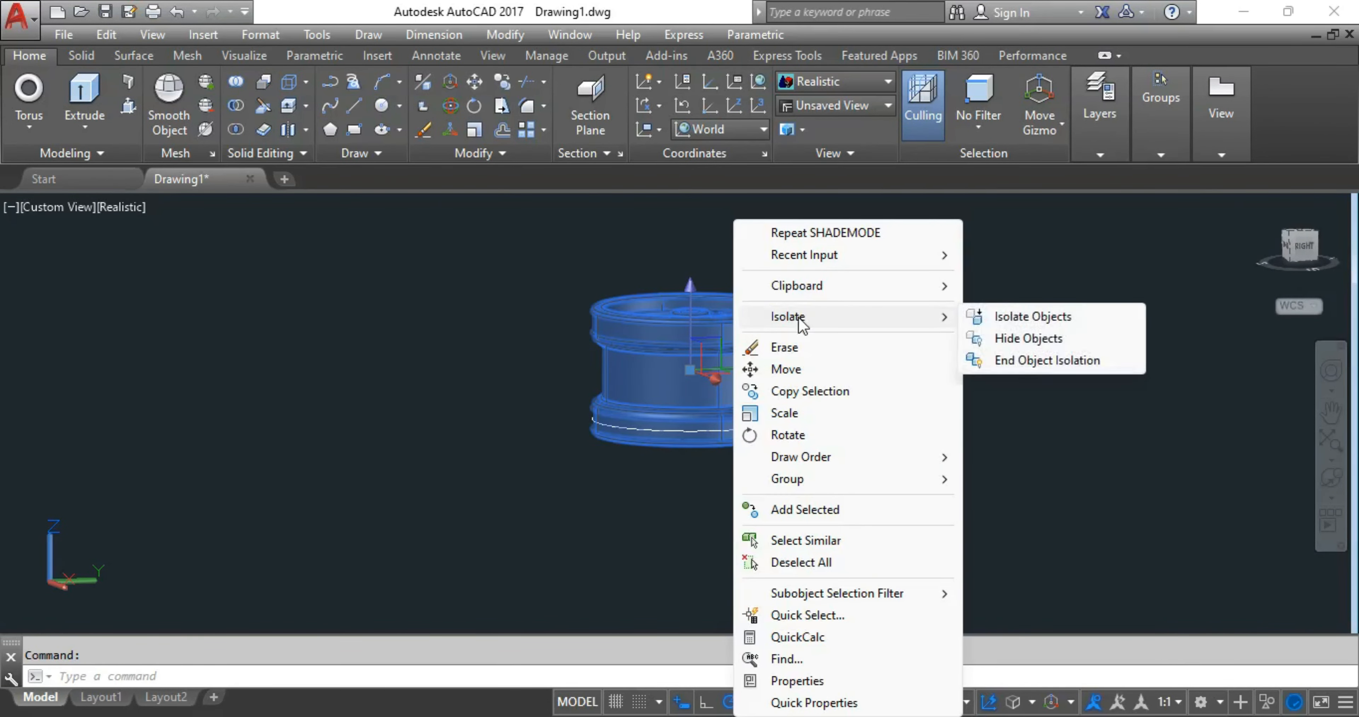
pyautogui.click(1028, 338)
pyautogui.click(888, 454)
pyautogui.click(498, 351)
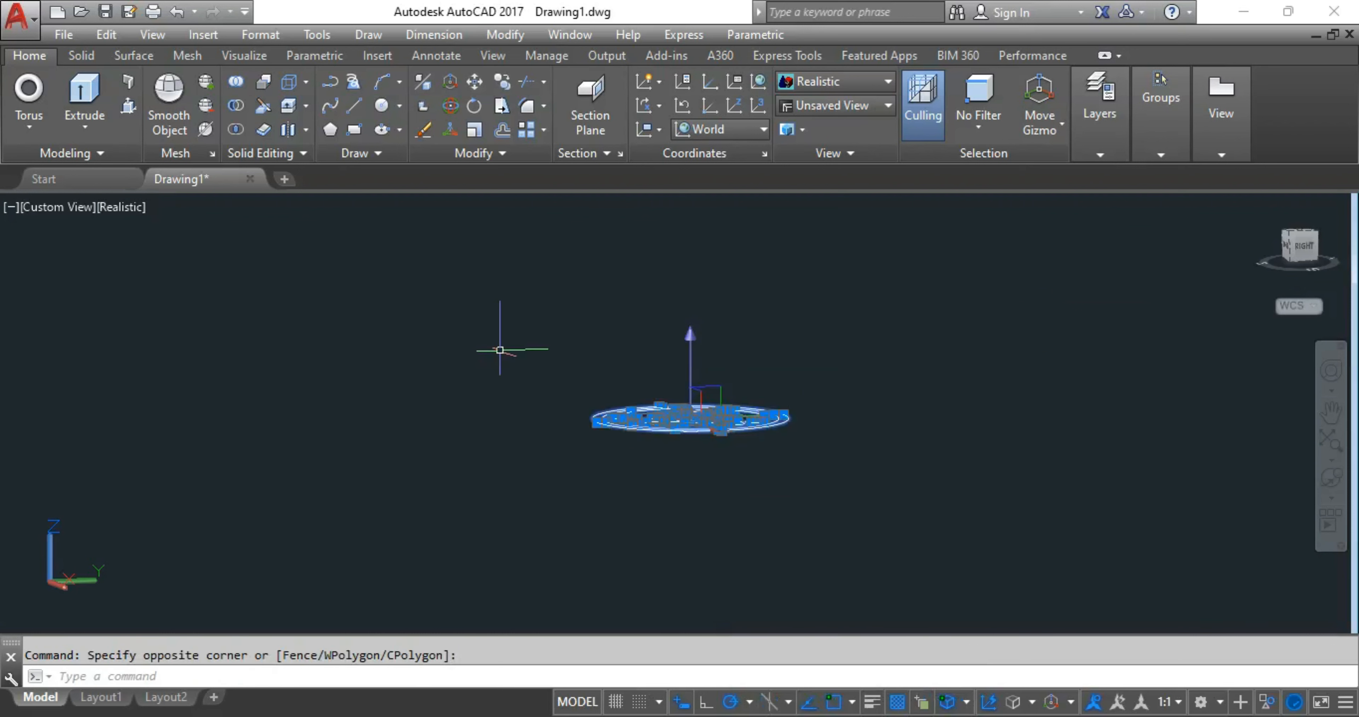
pyautogui.press('Delete')
# Step: End the object isolation to bring the wheel back and start a continuous orbit around it
pyautogui.rightClick(598, 387)
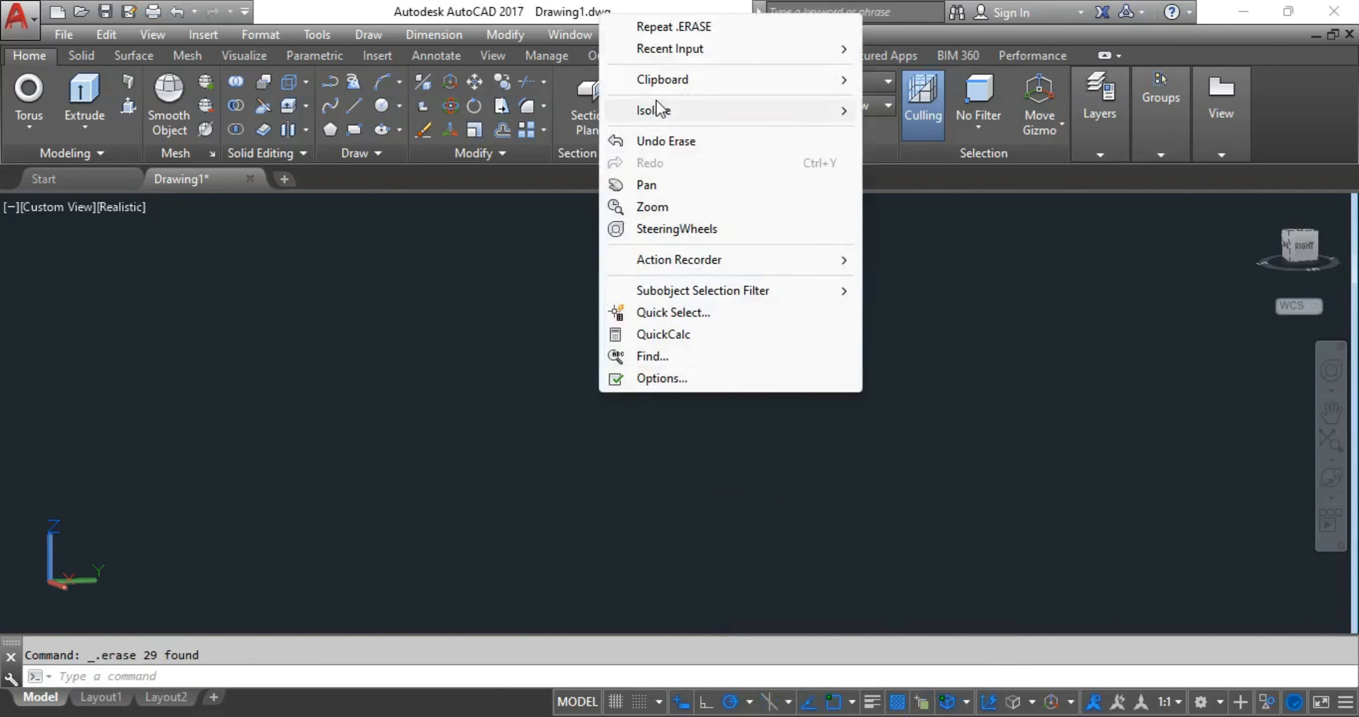
pyautogui.moveTo(666, 111)
pyautogui.click(903, 155)
pyautogui.keyDown('shift'); pyautogui.moveTo(776, 401); pyautogui.dragTo(739, 448, button='middle'); pyautogui.keyUp('shift')
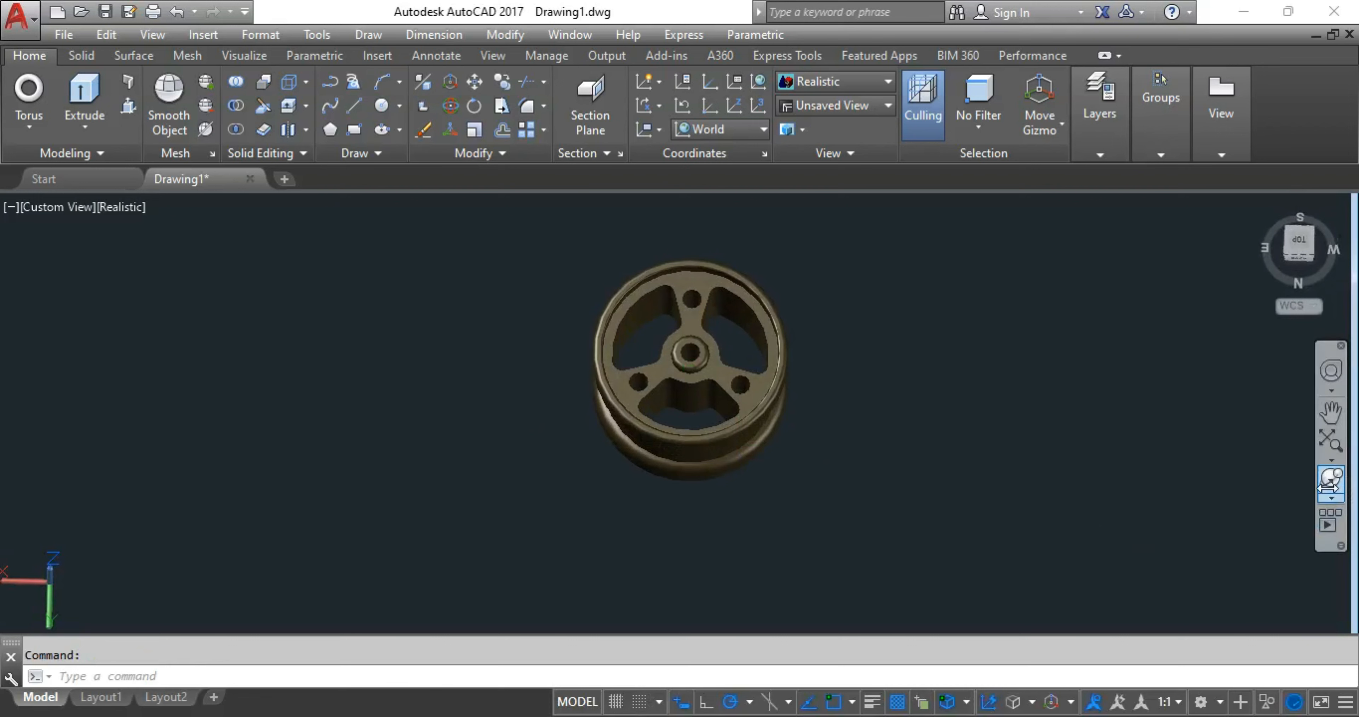
pyautogui.click(1331, 477)
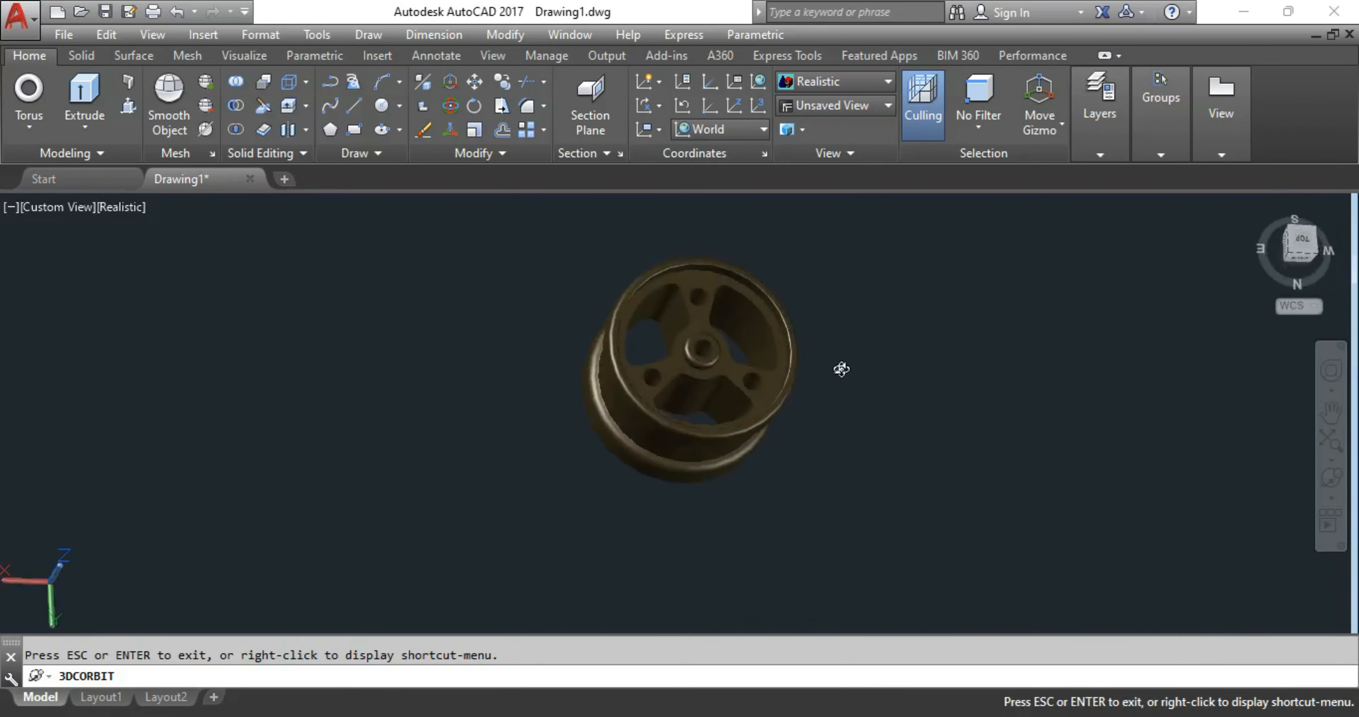